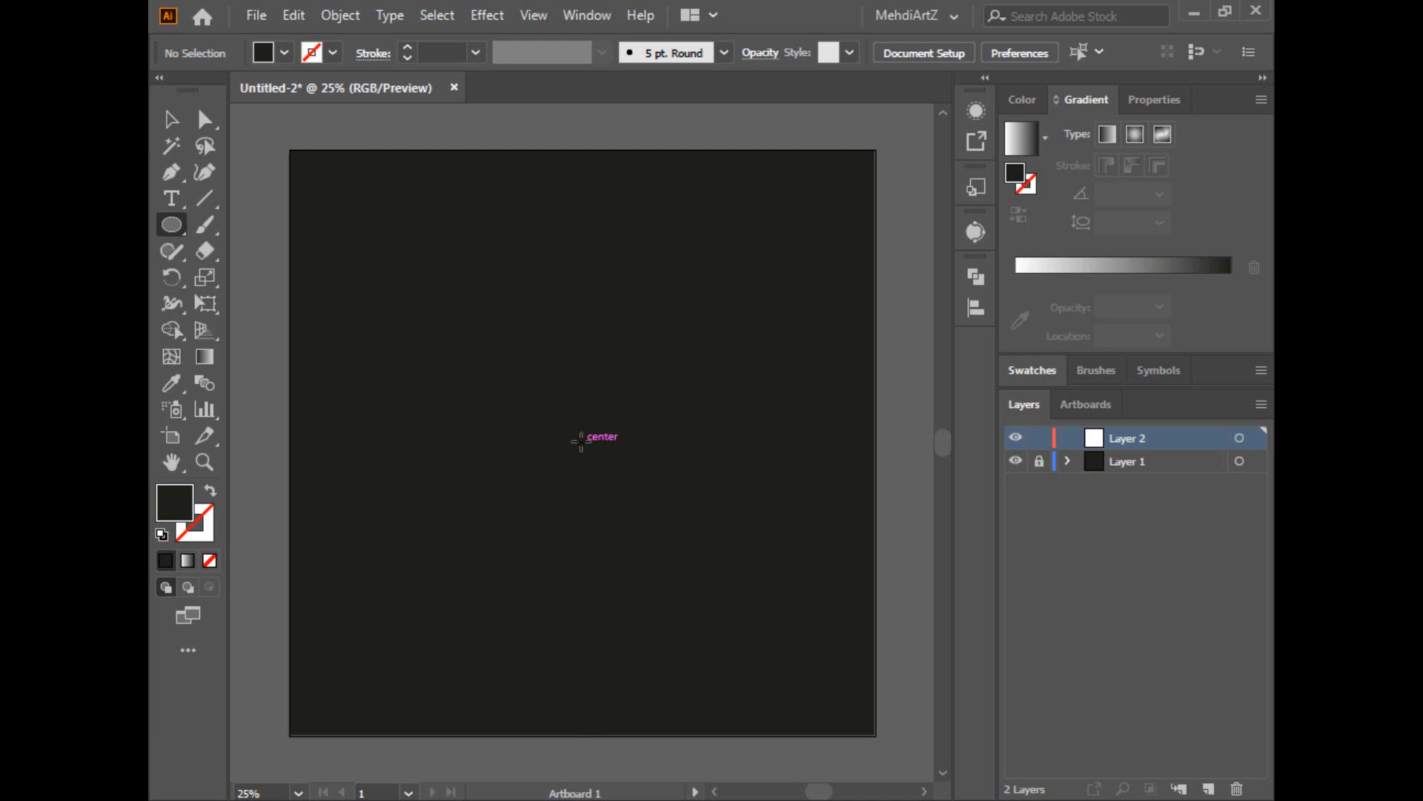
Step: Draw a large circle centred on the artboard and remove its fill
left_click_drag(581, 442, 705, 635)
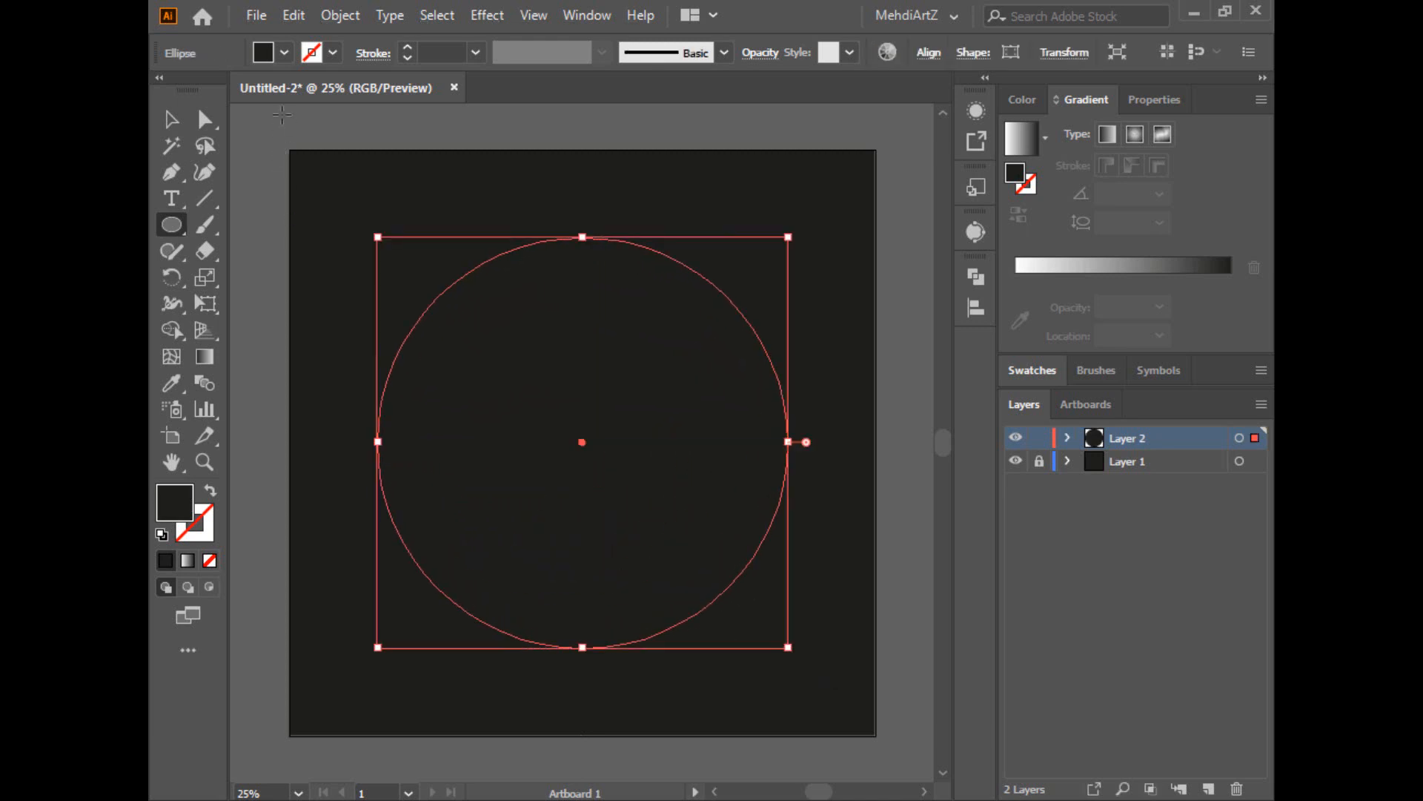
left_click(264, 53)
left_click(164, 91)
Step: Give the circle a white 8 pt stroke and deselect it
left_click(312, 52)
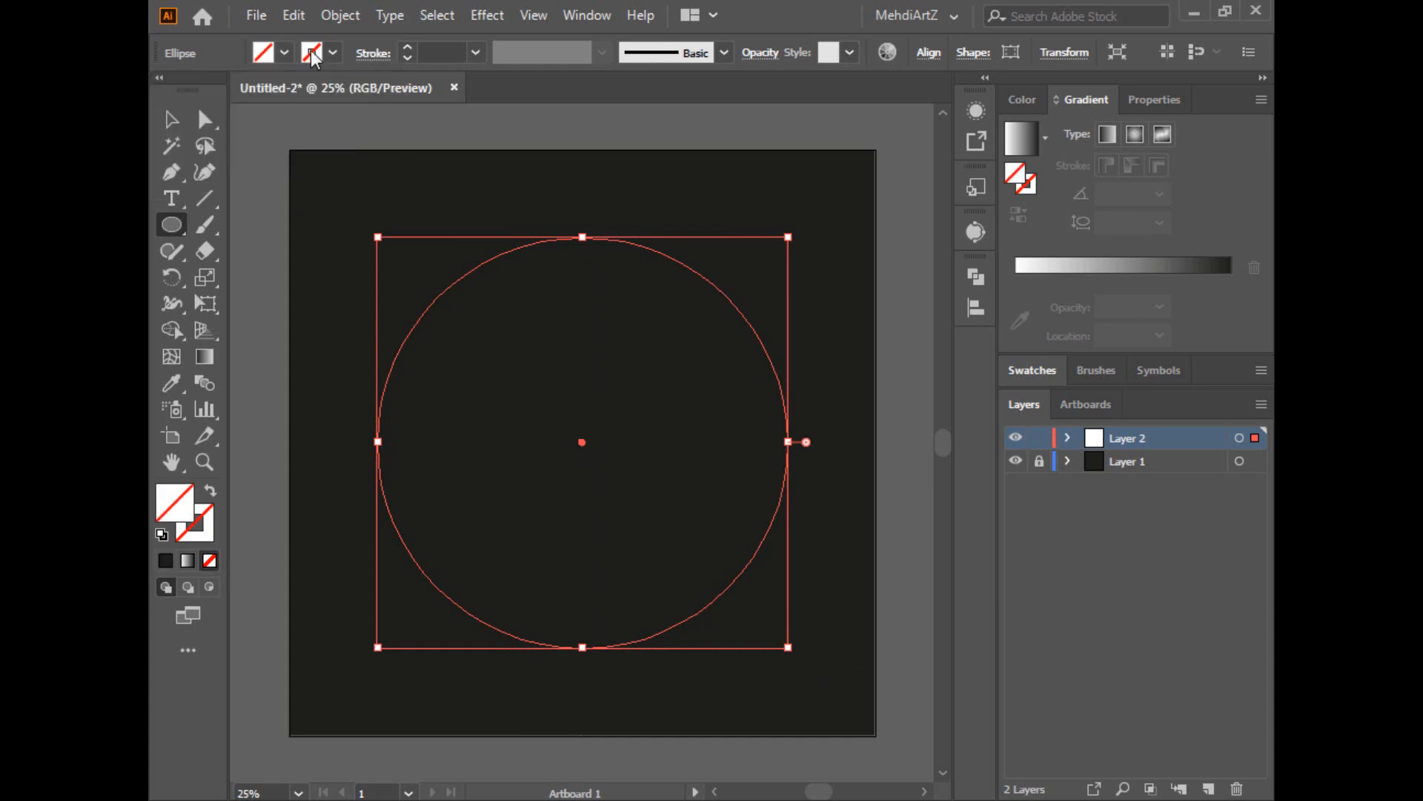
left_click(312, 53)
left_click(194, 88)
left_click(406, 46)
left_click(406, 47)
left_click(407, 47)
left_click(407, 47)
left_click(171, 118)
left_click(256, 132)
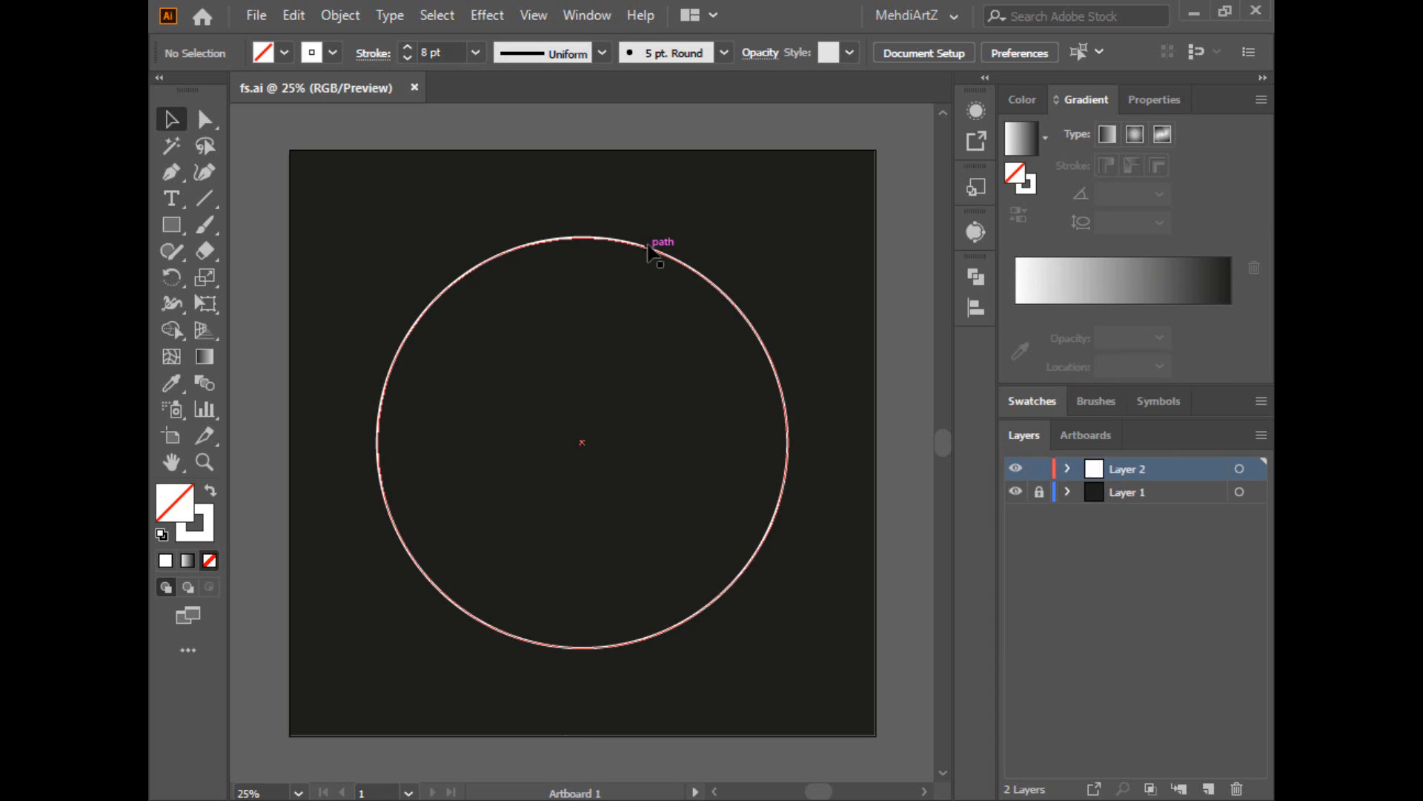
Step: Create a copy of the circle and shrink it about the shared centre into a small concentric circle
left_click(649, 247)
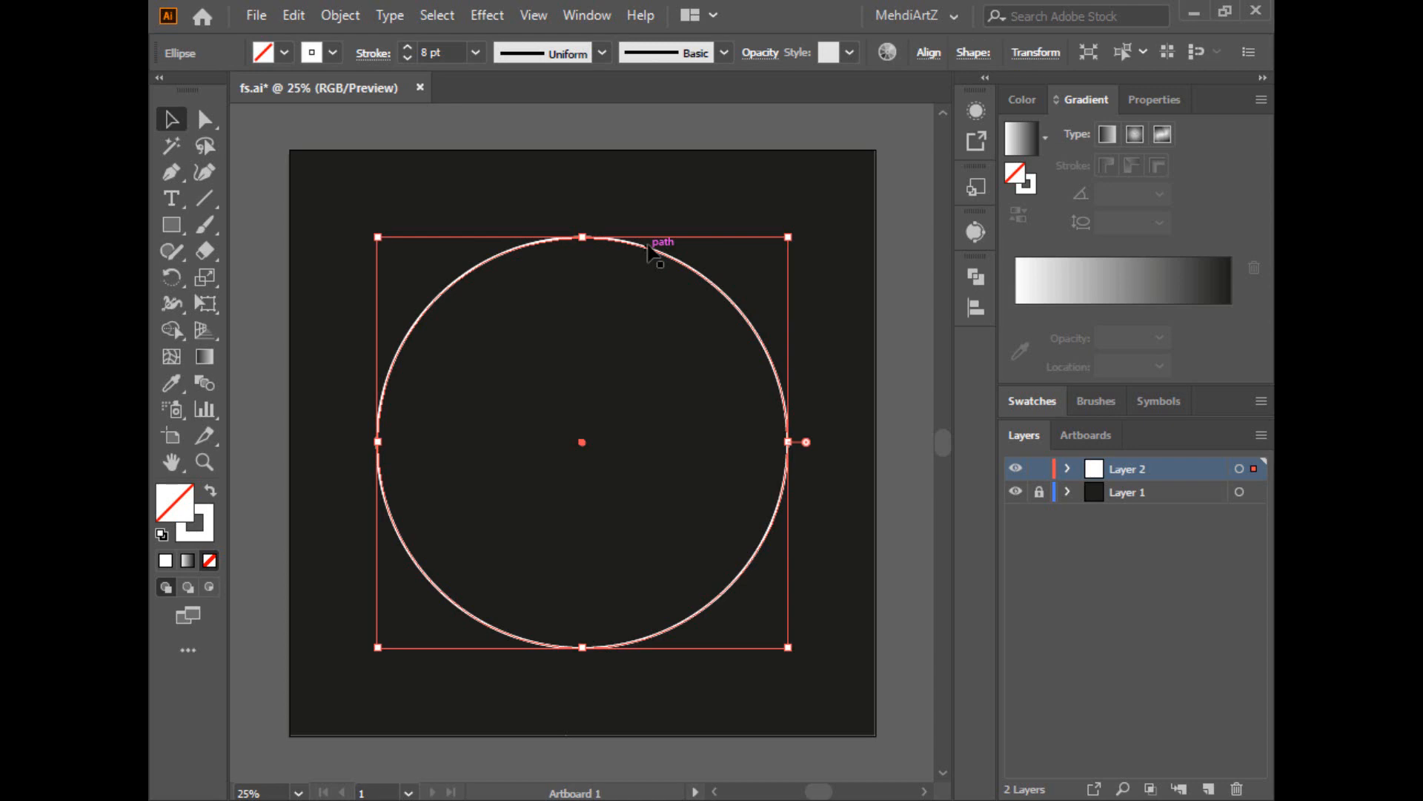
left_click_drag(788, 235, 638, 387)
left_click(913, 235)
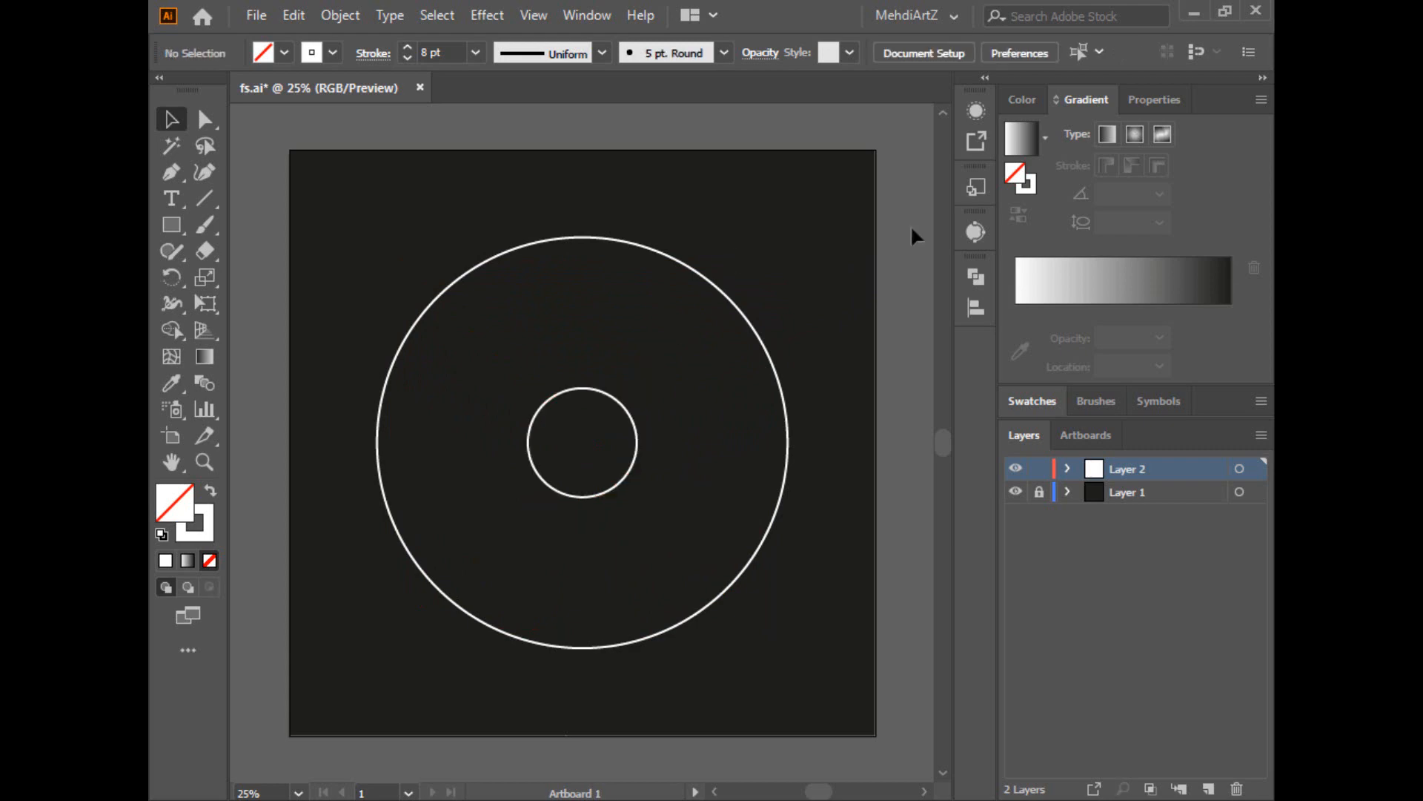
Step: Set the blend options to Specified Steps spacing with 8 steps
left_click(338, 18)
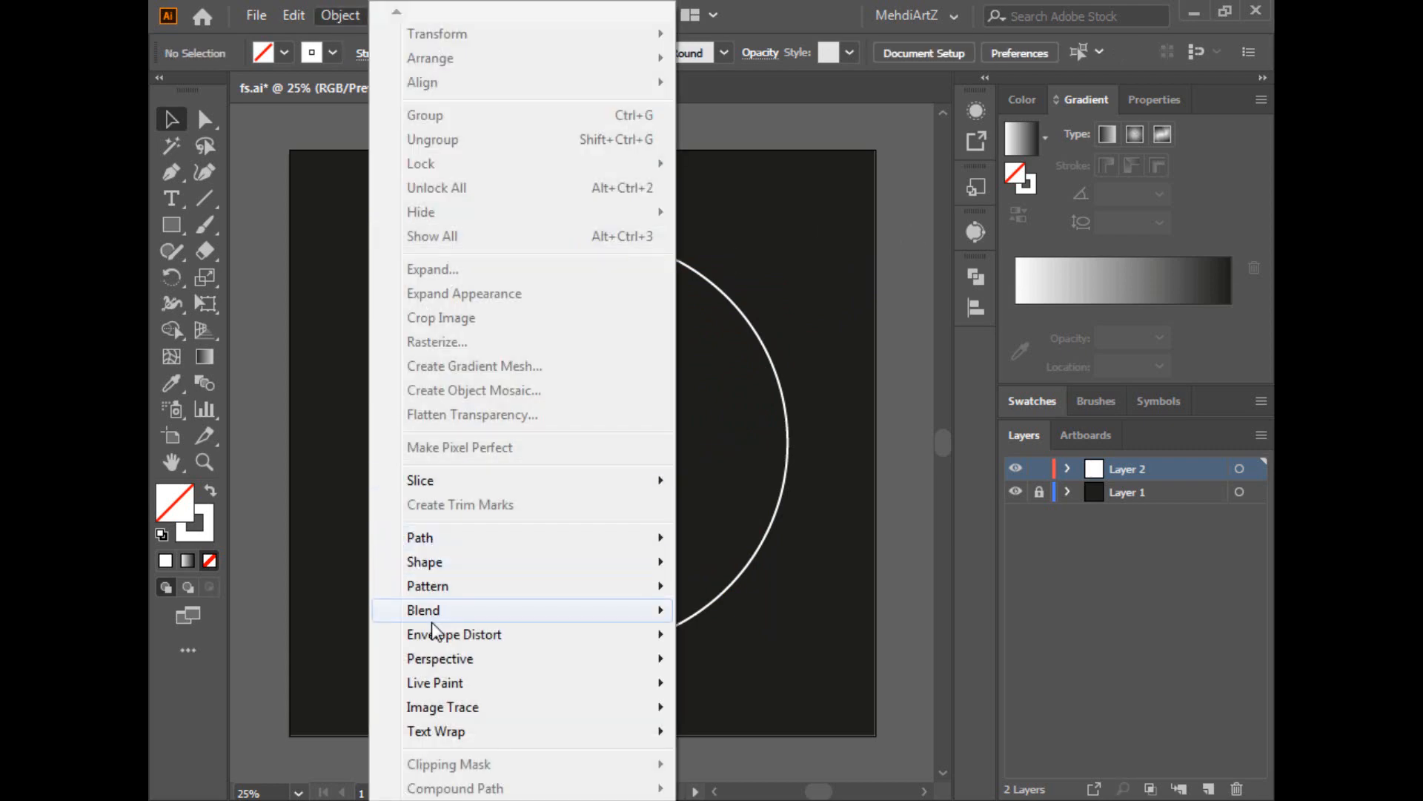
mouse_move(433, 624)
left_click(771, 675)
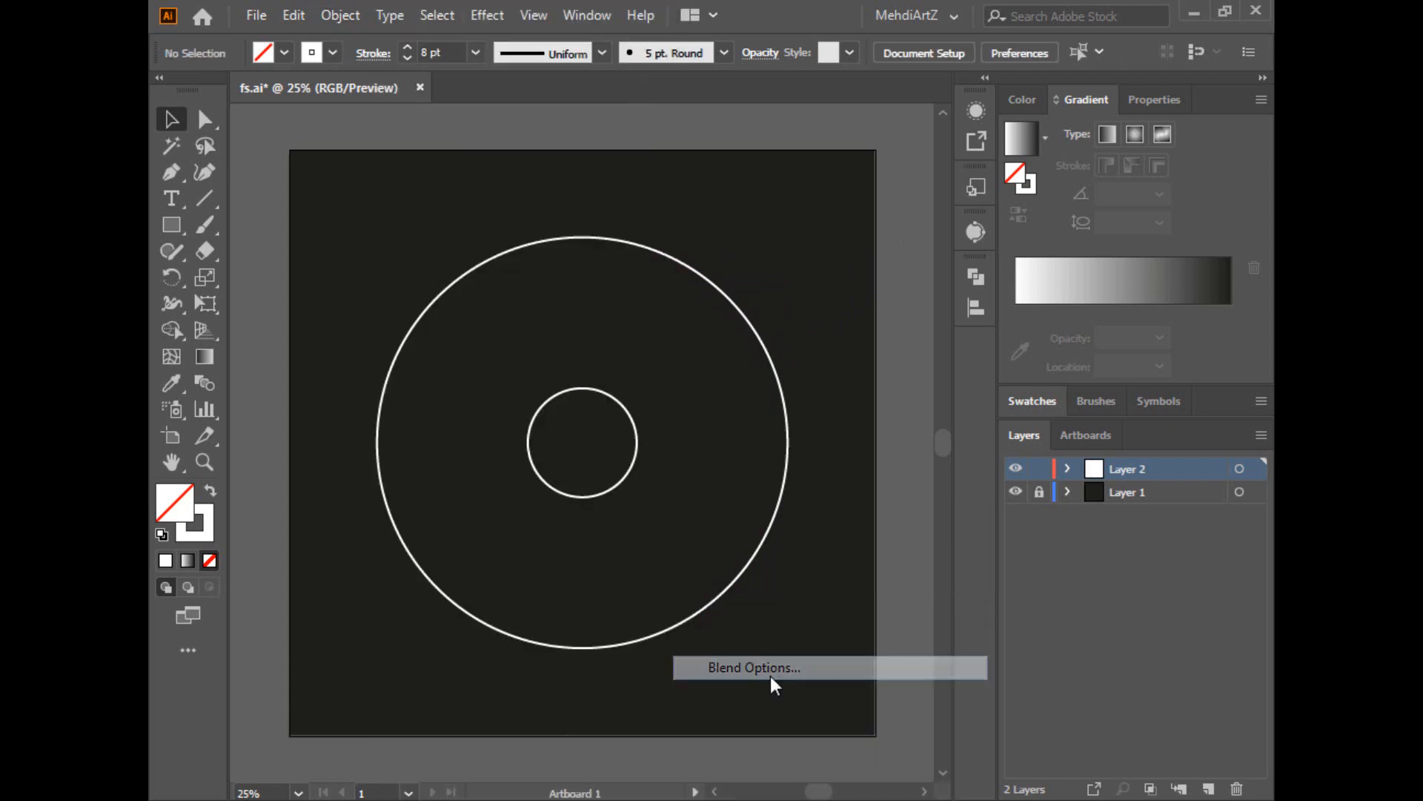
left_click_drag(841, 290, 674, 309)
left_click(799, 351)
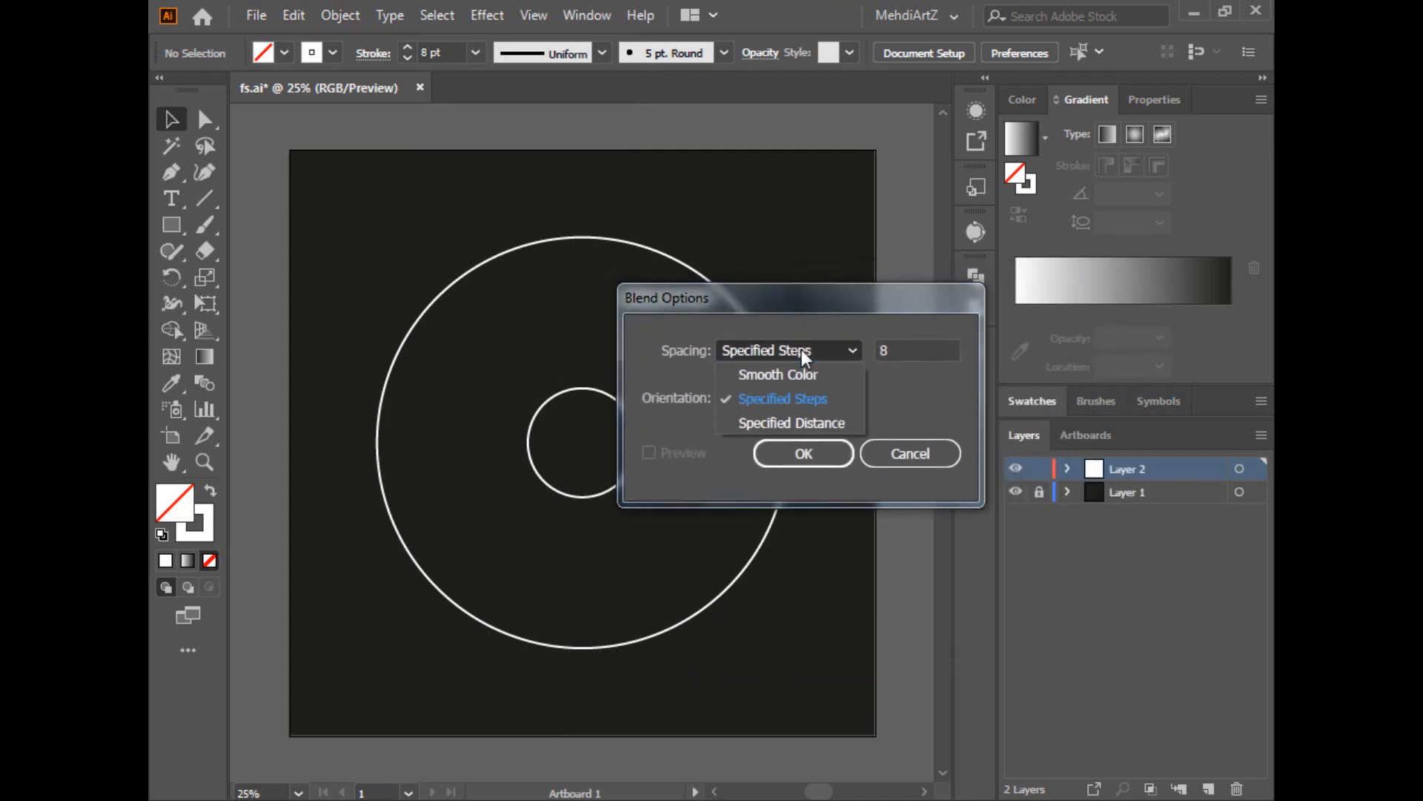
left_click(911, 390)
left_click_drag(857, 305, 1002, 319)
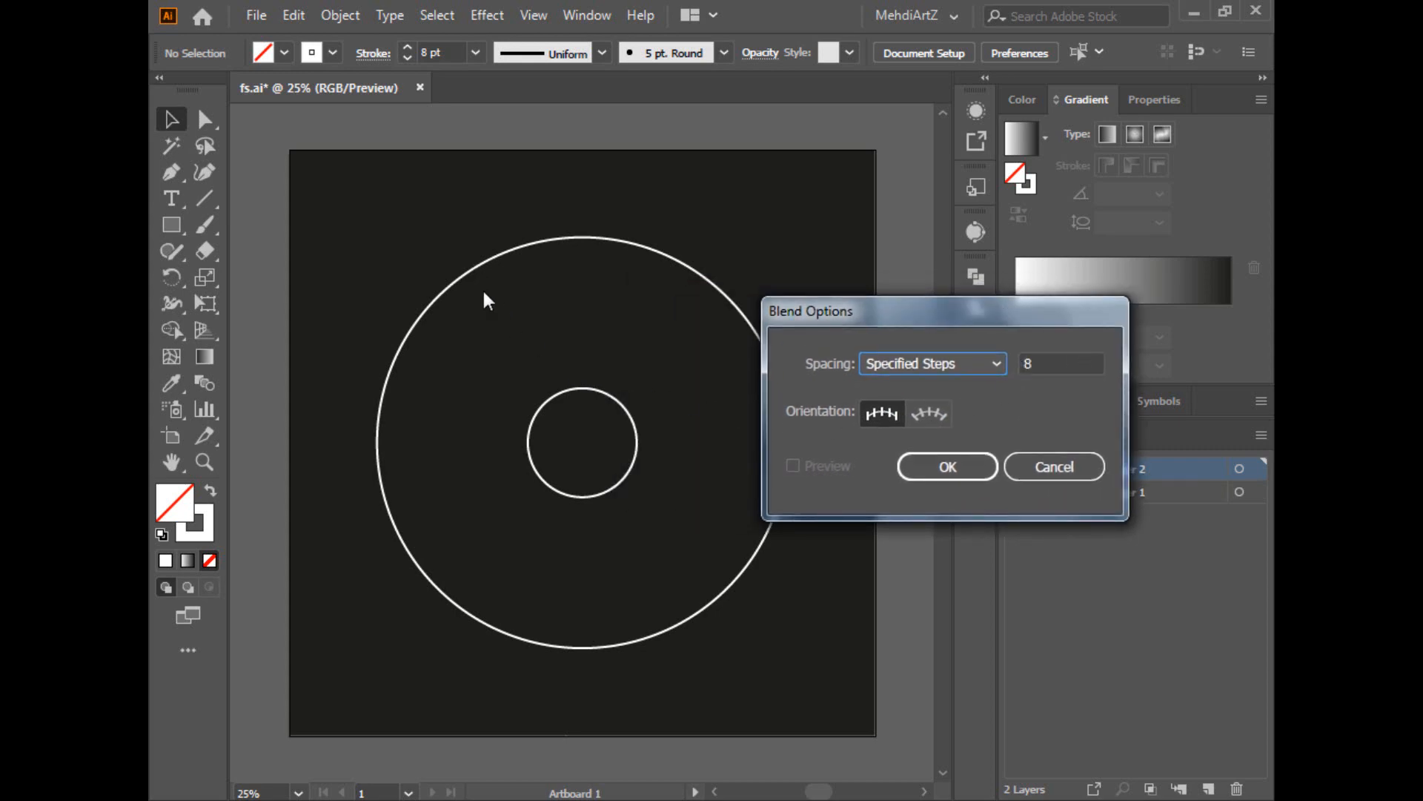
left_click(977, 466)
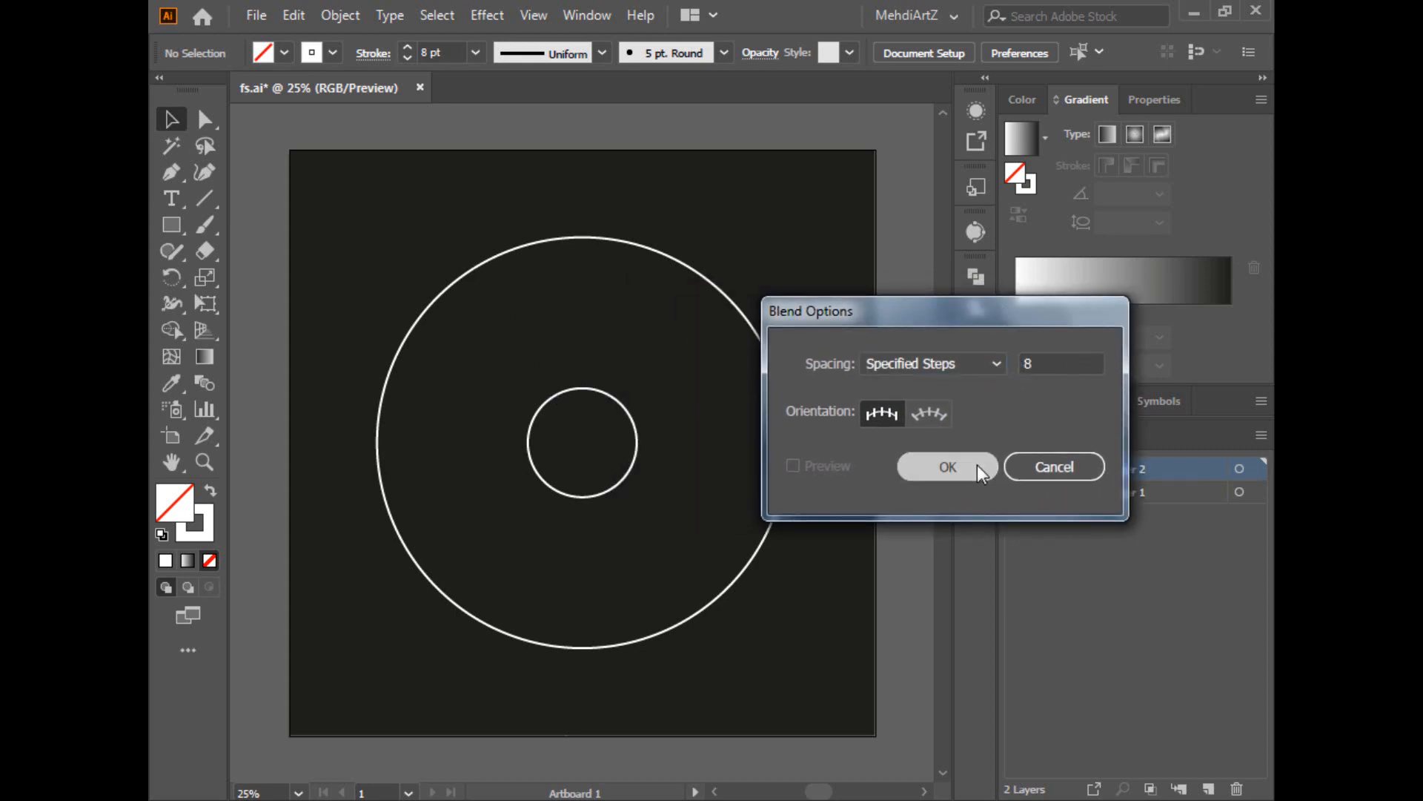
Step: Blend the large outer circle and the small inner circle into a set of concentric rings
left_click_drag(851, 224, 584, 492)
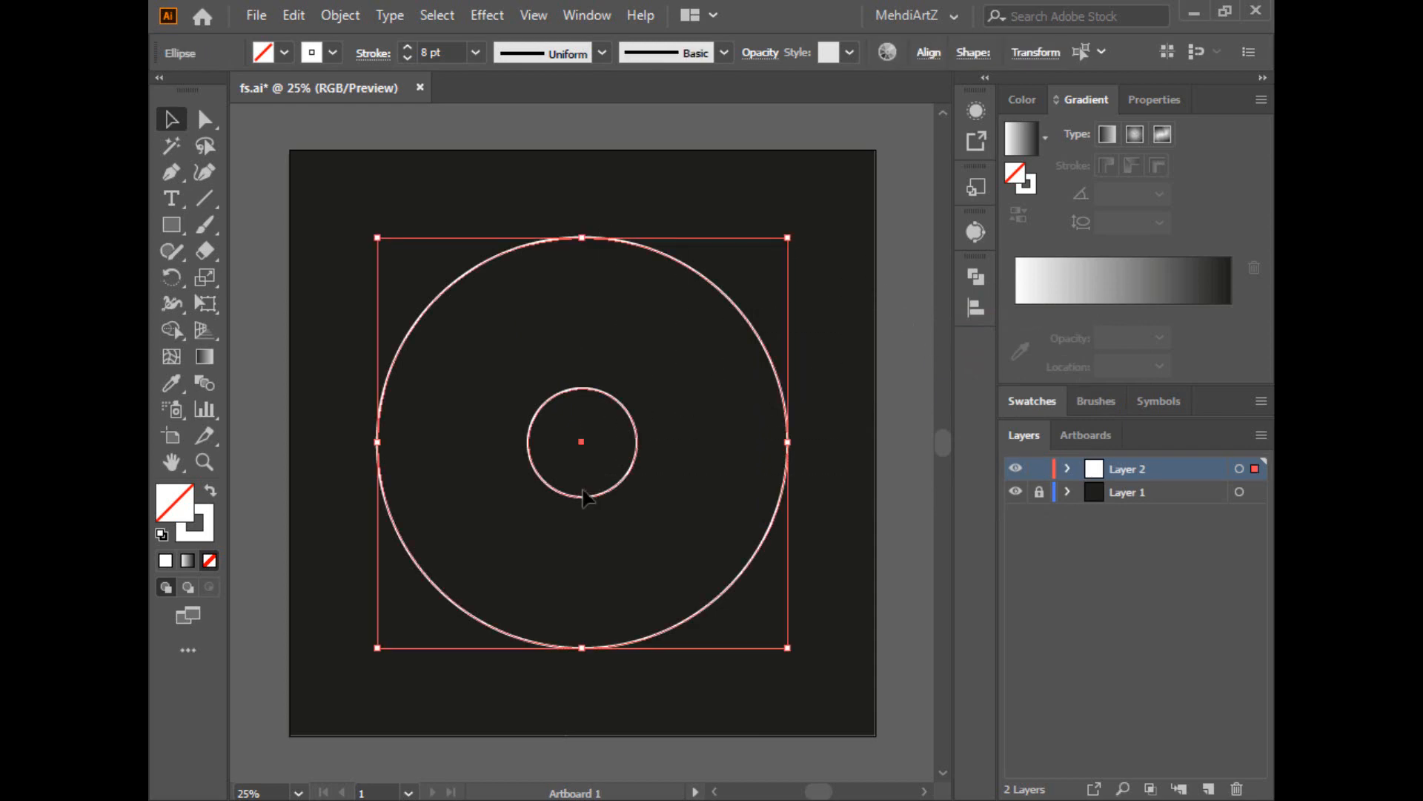
left_click(328, 18)
mouse_move(426, 610)
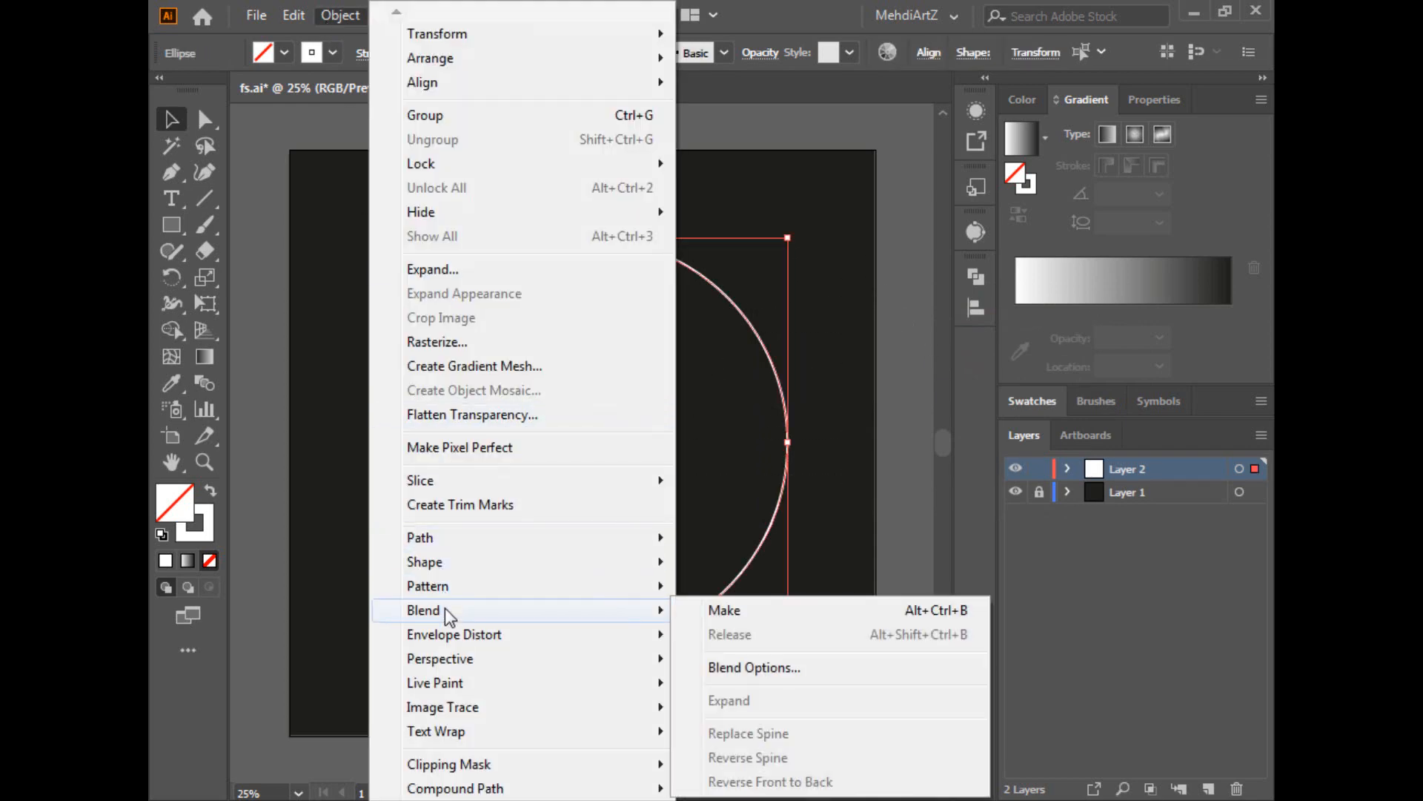
left_click(723, 610)
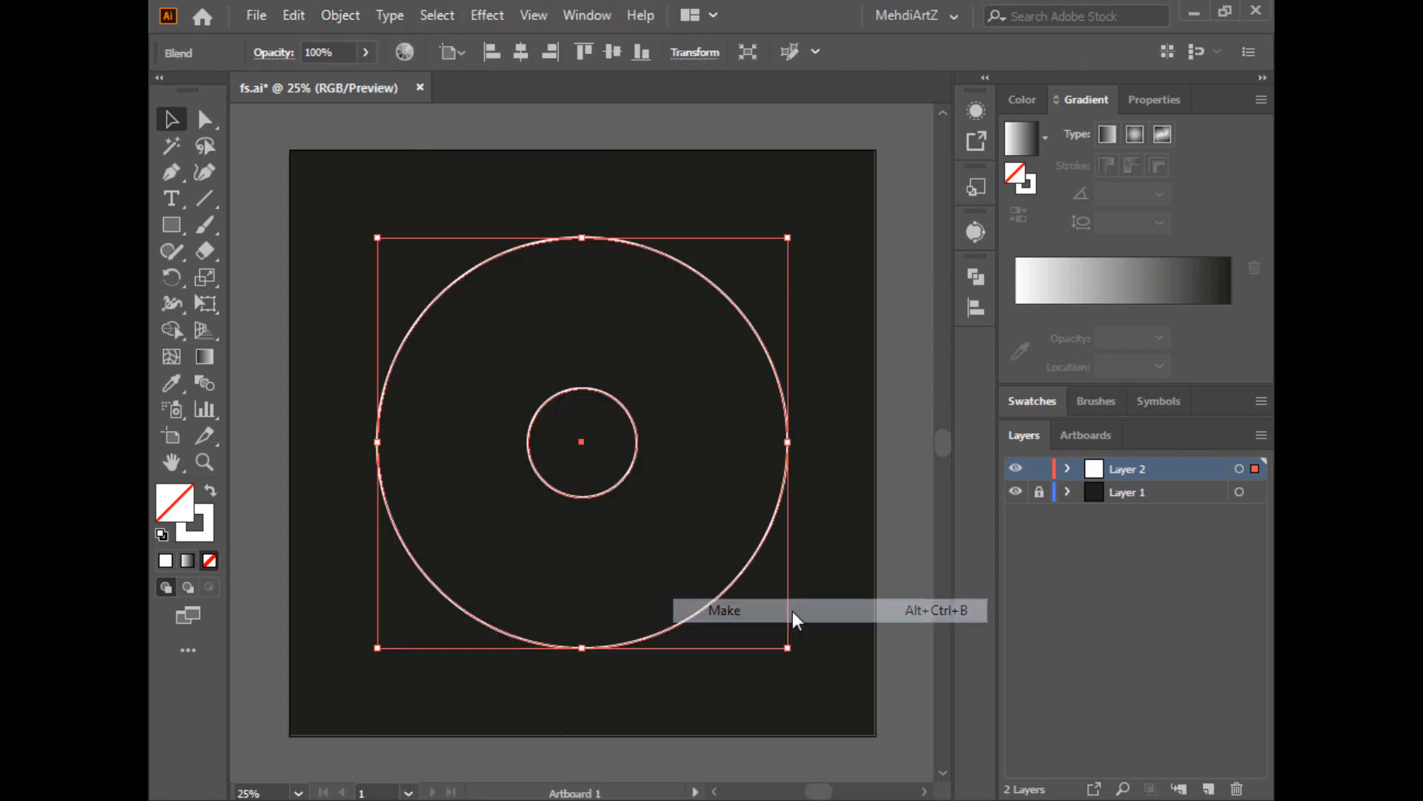
left_click(892, 362)
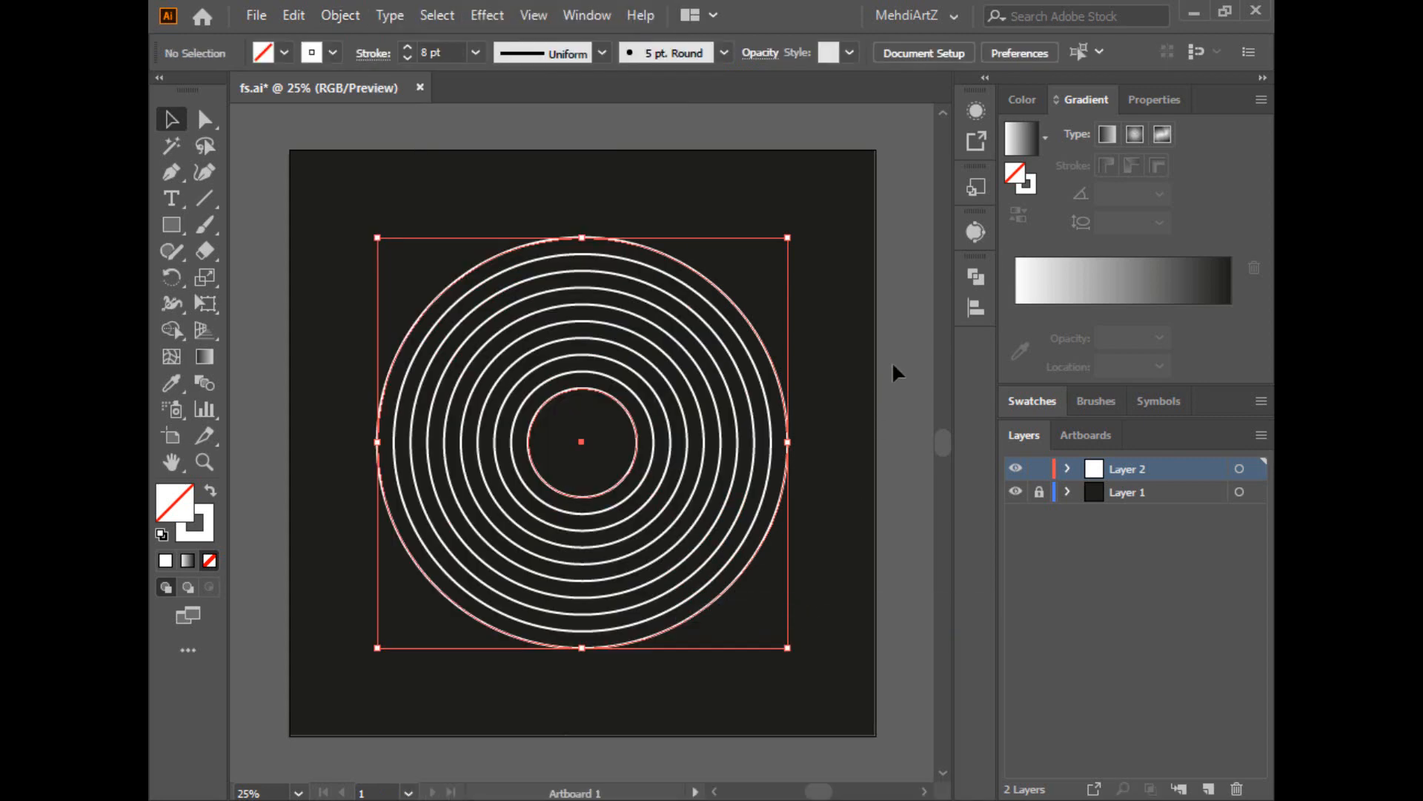
Step: Expand the blend of concentric circles into individual paths
left_click(625, 387)
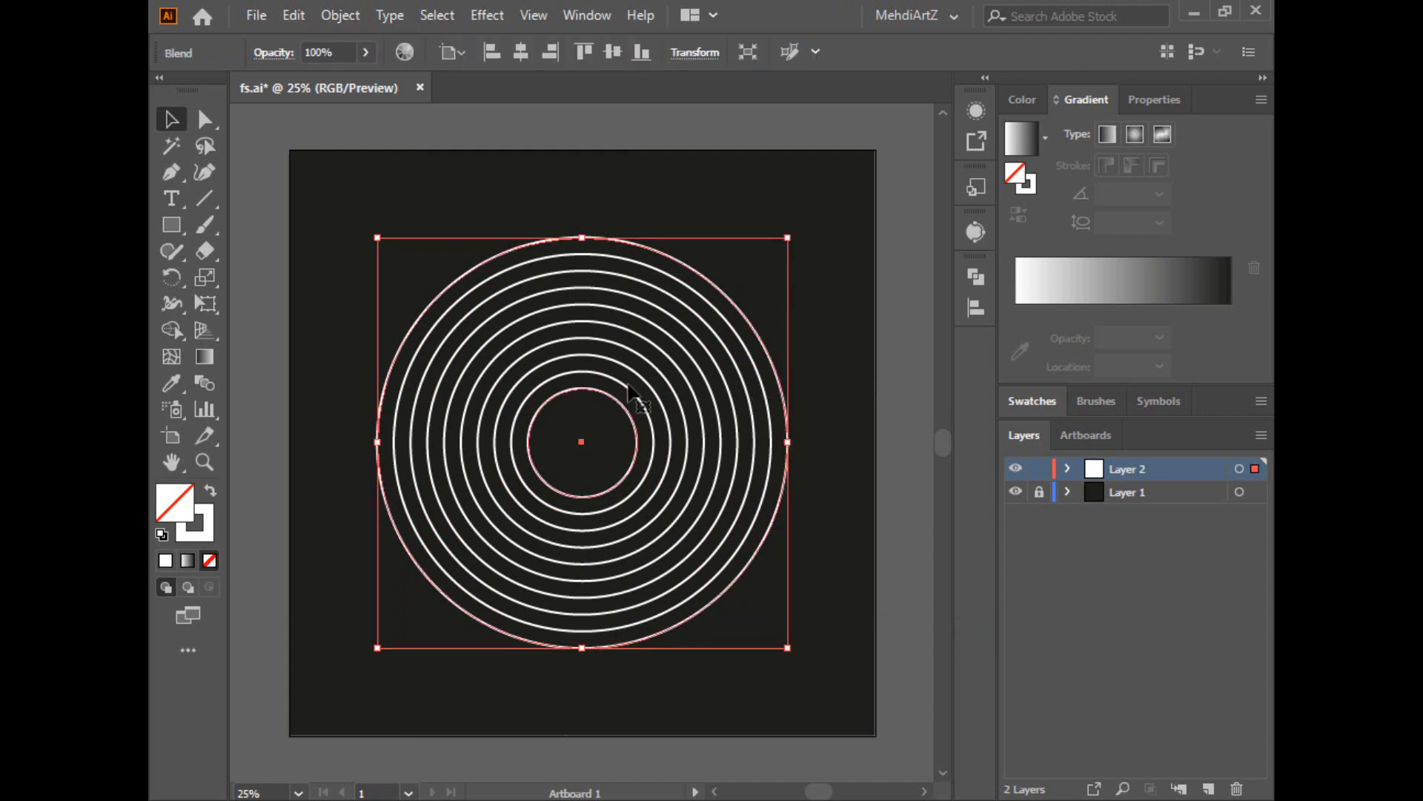
left_click(338, 14)
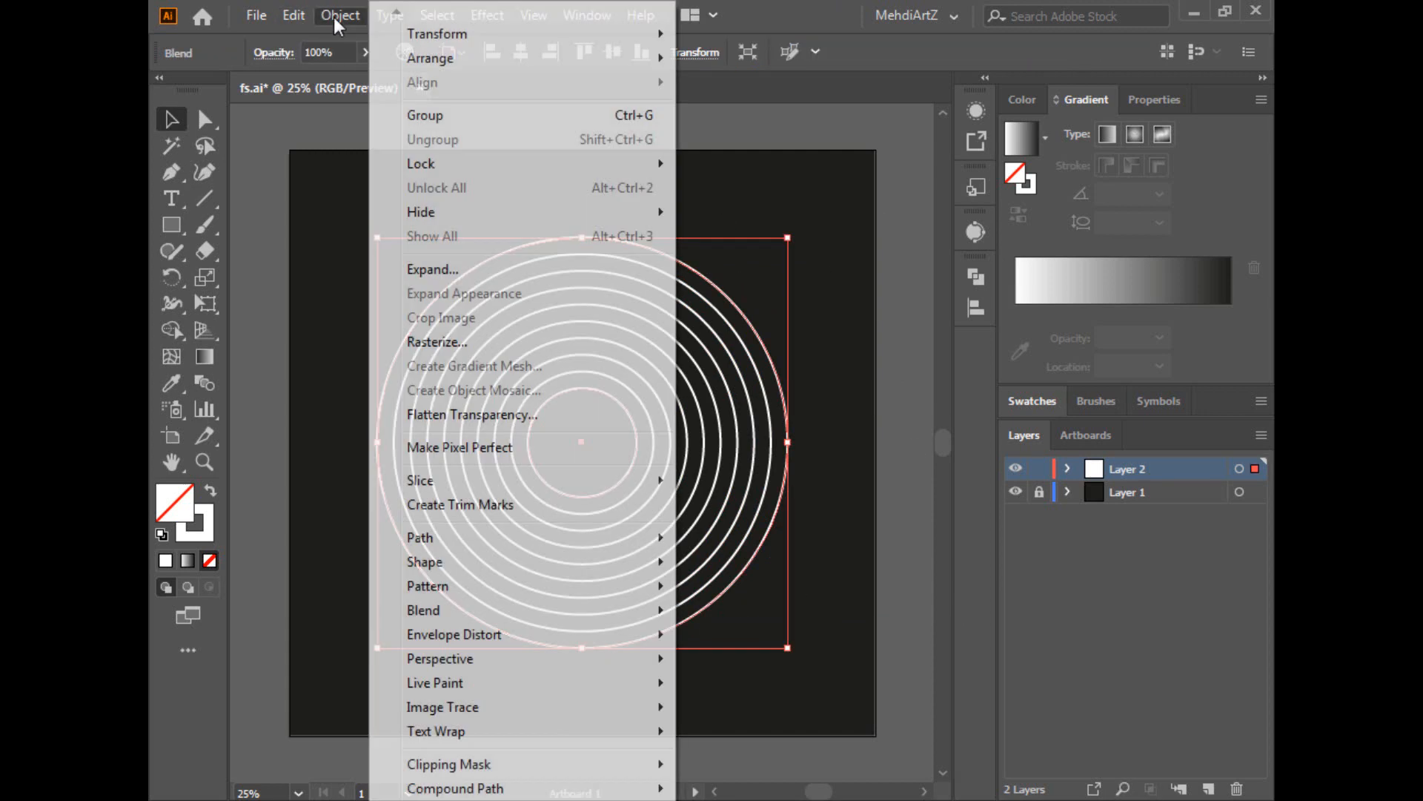
mouse_move(390, 610)
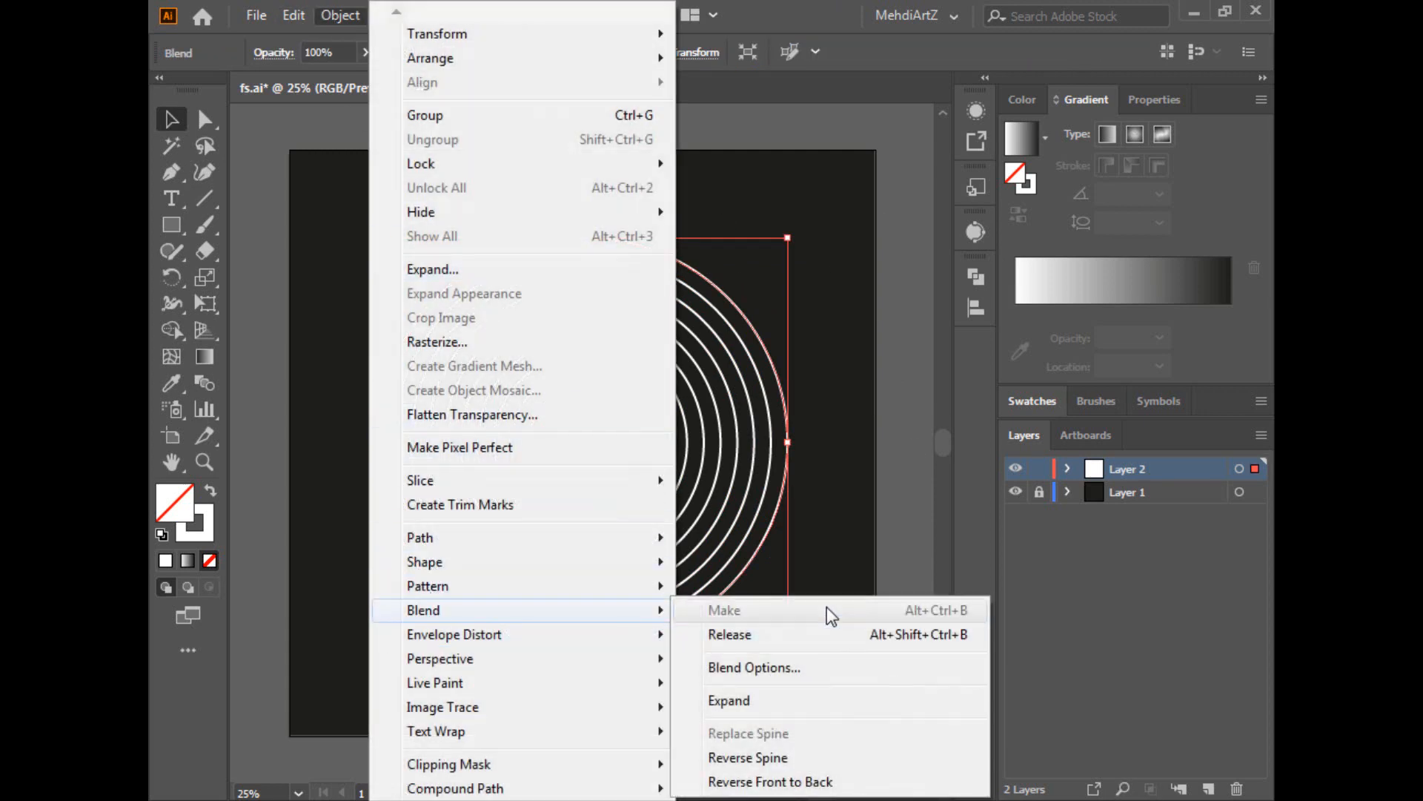
left_click(802, 706)
left_click(872, 454)
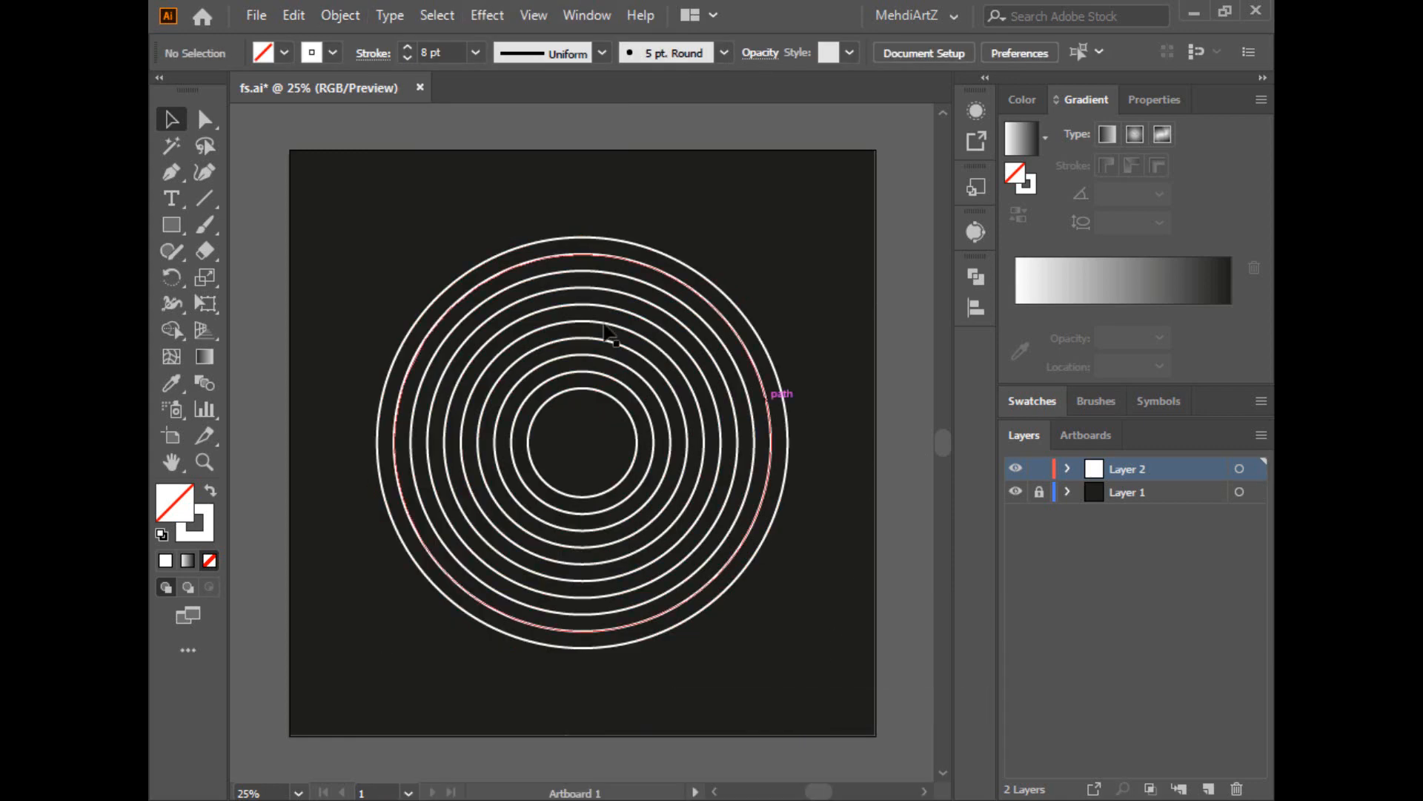
Step: Delete the lower-right quarter segments of all the concentric circles, leaving three-quarter arcs
left_click_drag(817, 669, 614, 474)
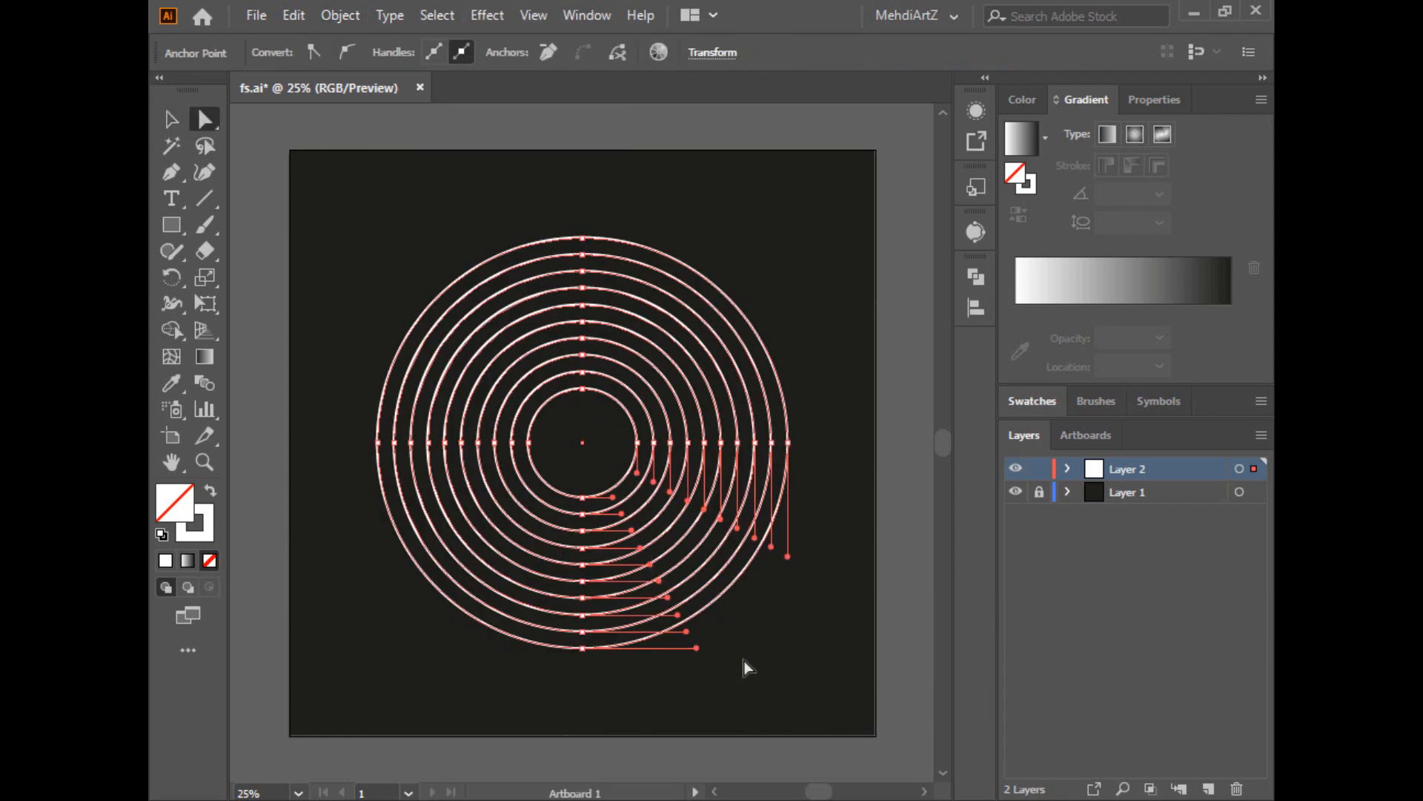
key("Delete")
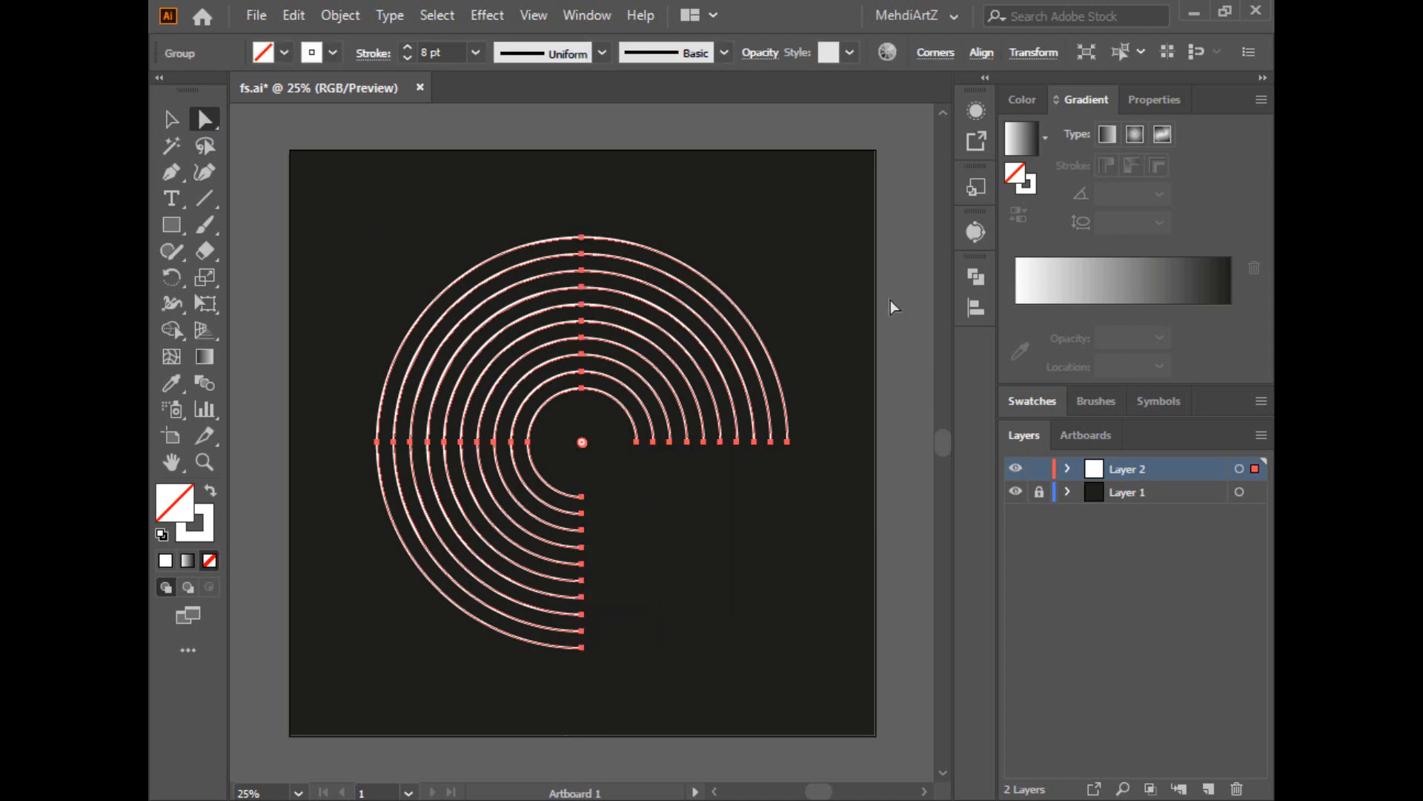
left_click(871, 291)
Step: Scale the arc group down about its centre to less than half size and move it straight up near the artboard's top edge
key("v")
left_click_drag(816, 270, 459, 610)
left_click_drag(788, 238, 696, 357)
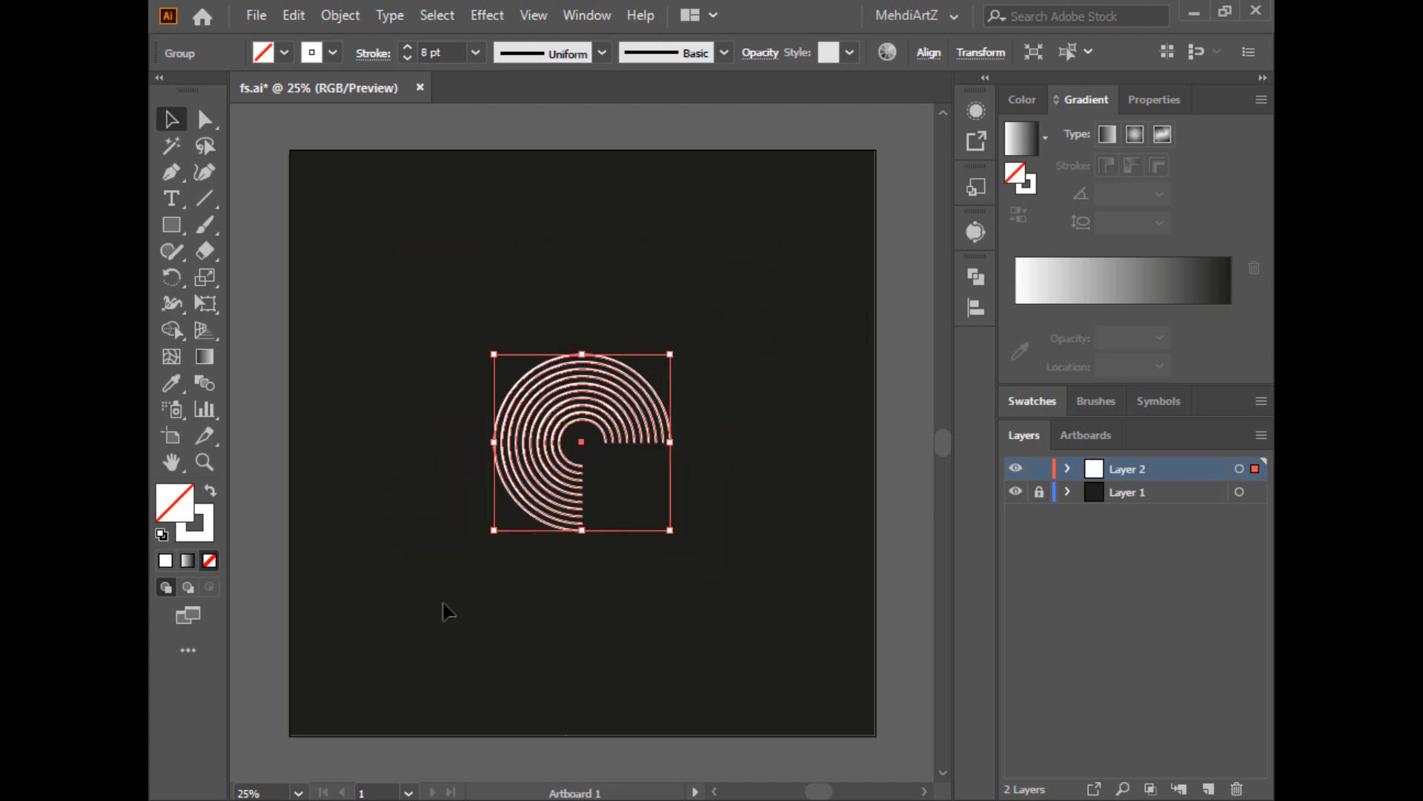
left_click_drag(582, 442, 584, 287)
left_click(897, 321)
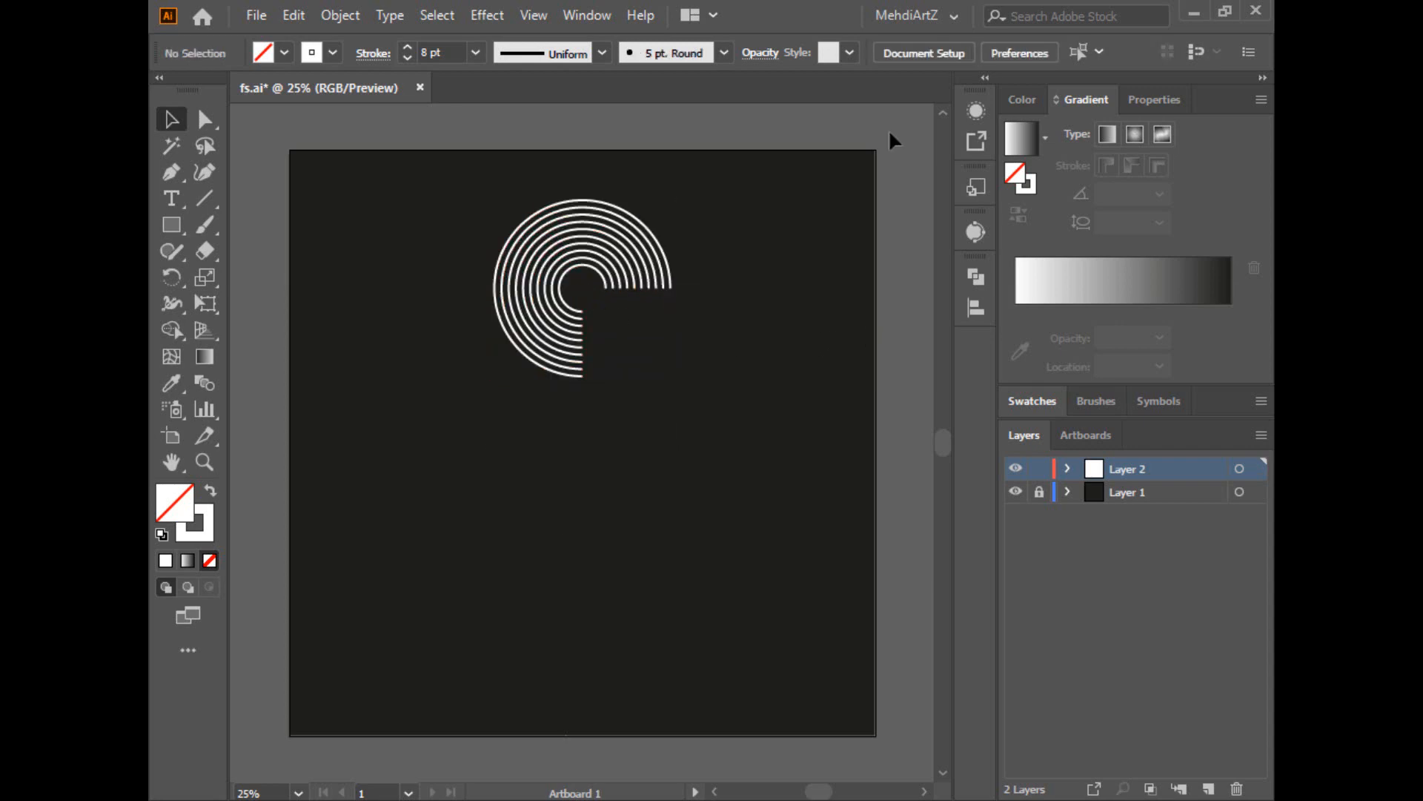
Step: Start a Transform effect on the arc group with preview on, a bottom-centre reference point and 5 copies
left_click_drag(744, 194, 482, 396)
left_click(497, 18)
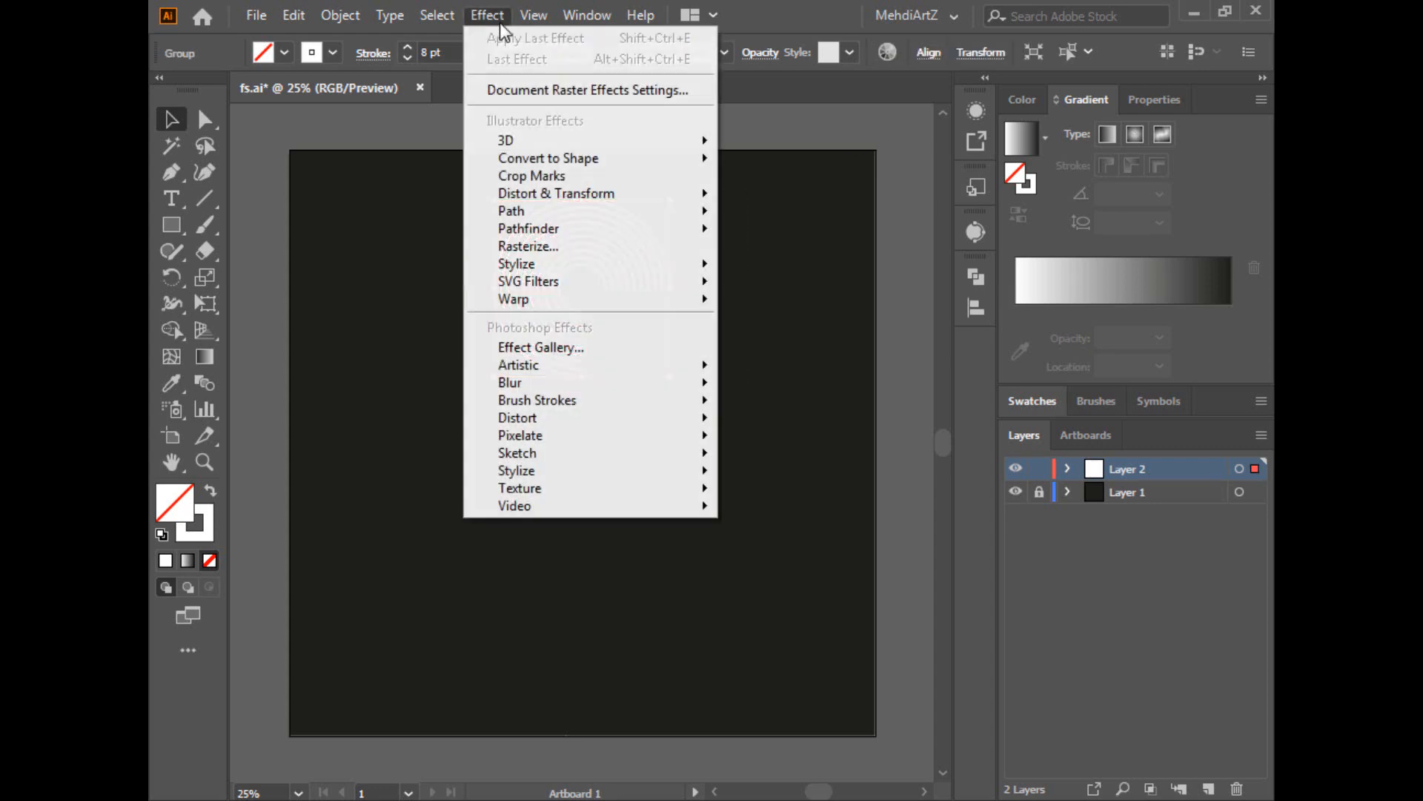
mouse_move(566, 194)
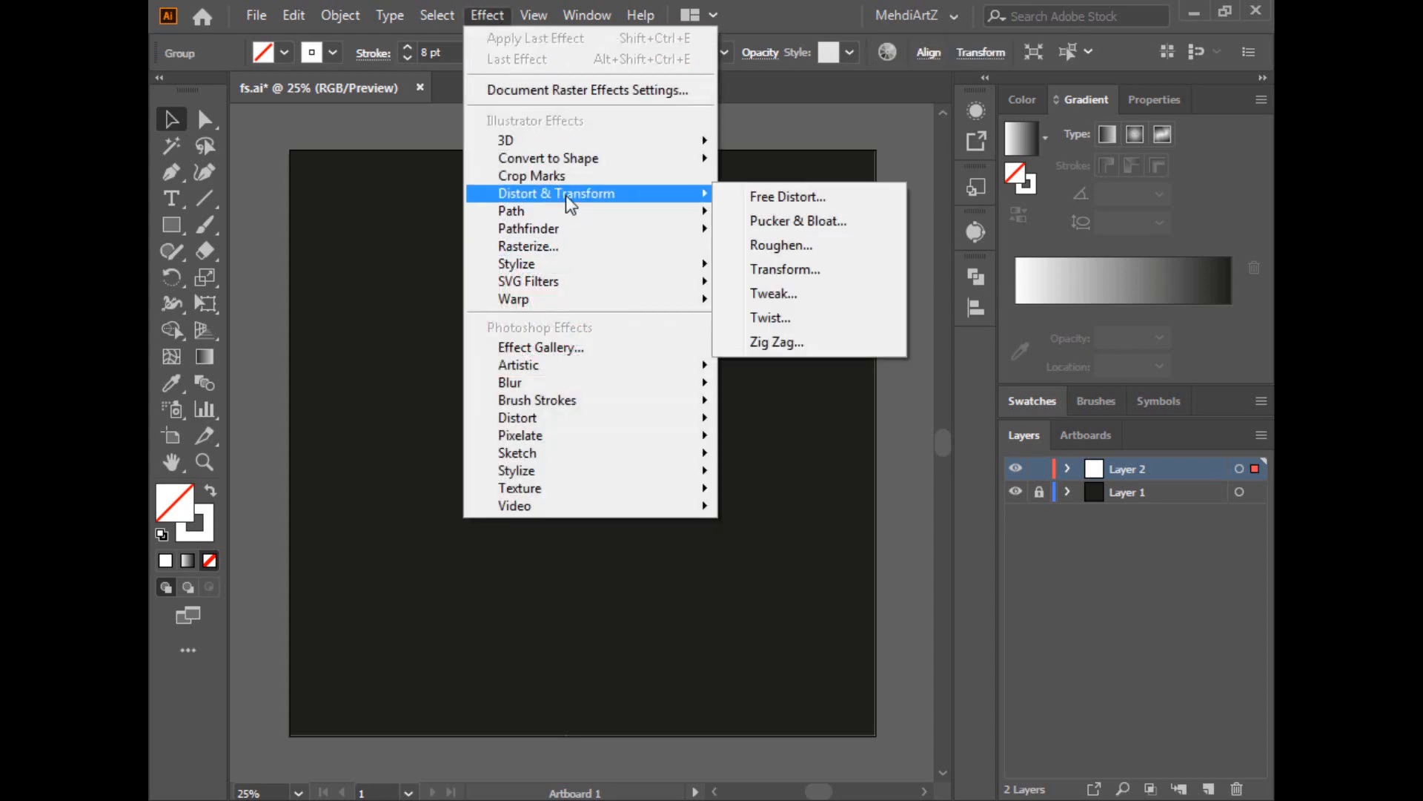
left_click(778, 270)
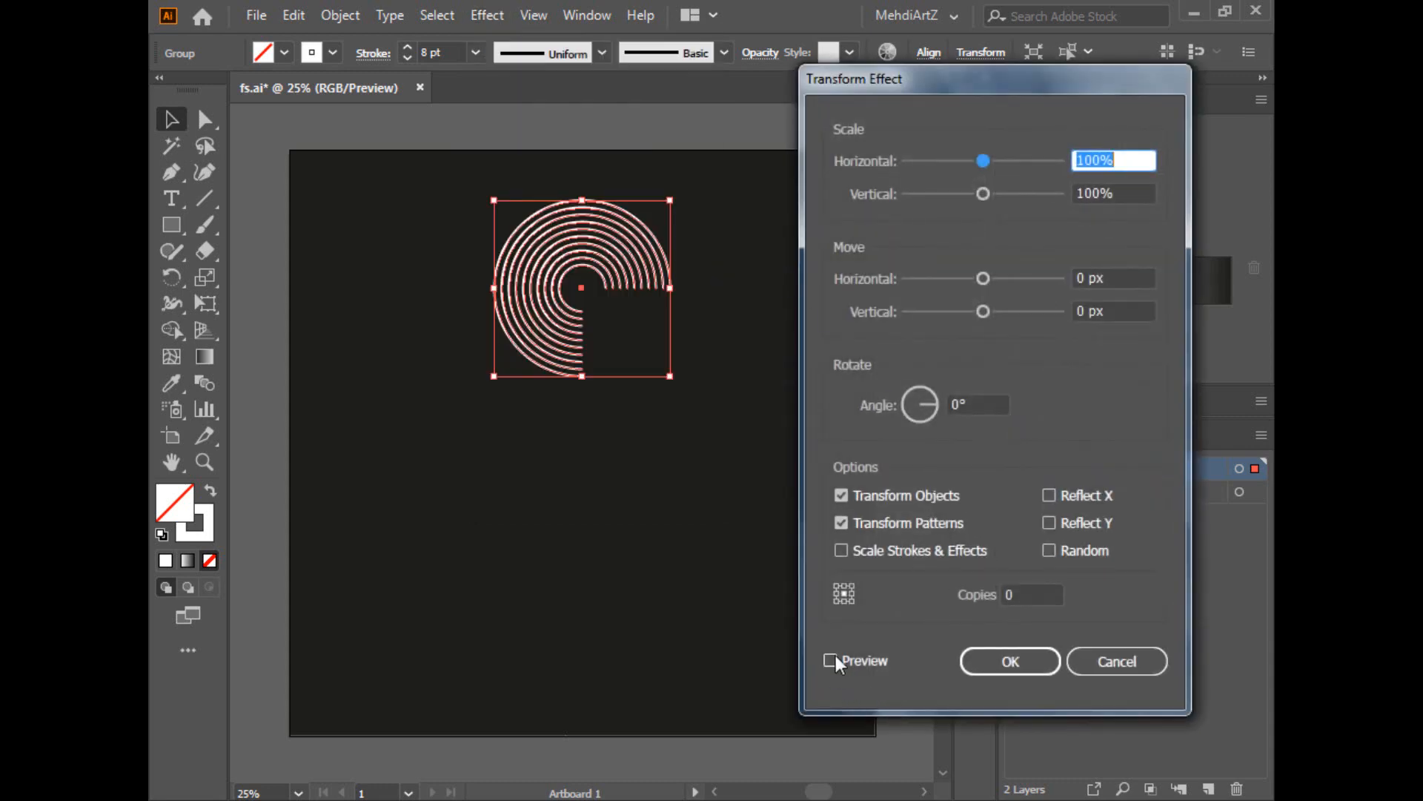
left_click(864, 661)
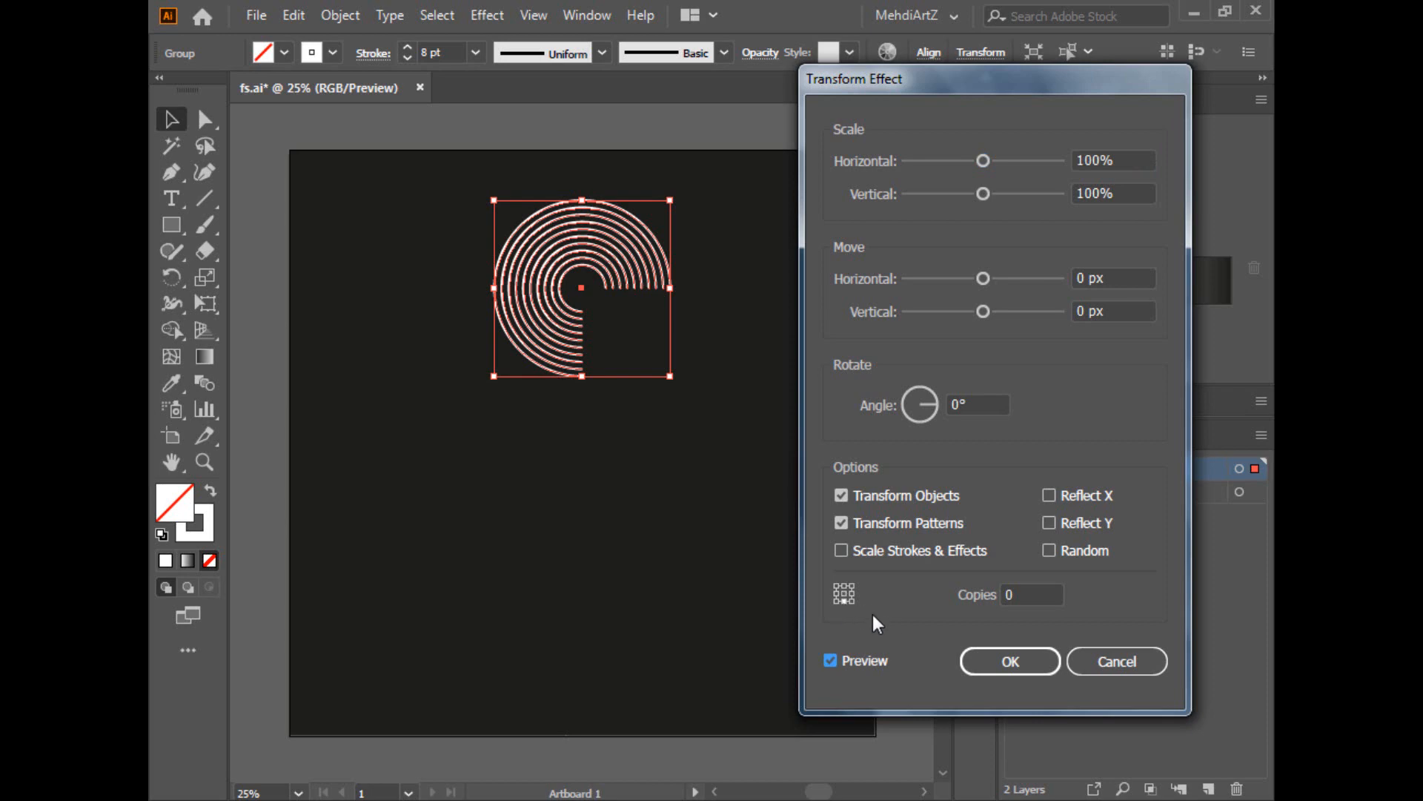
left_click(996, 594)
type("5")
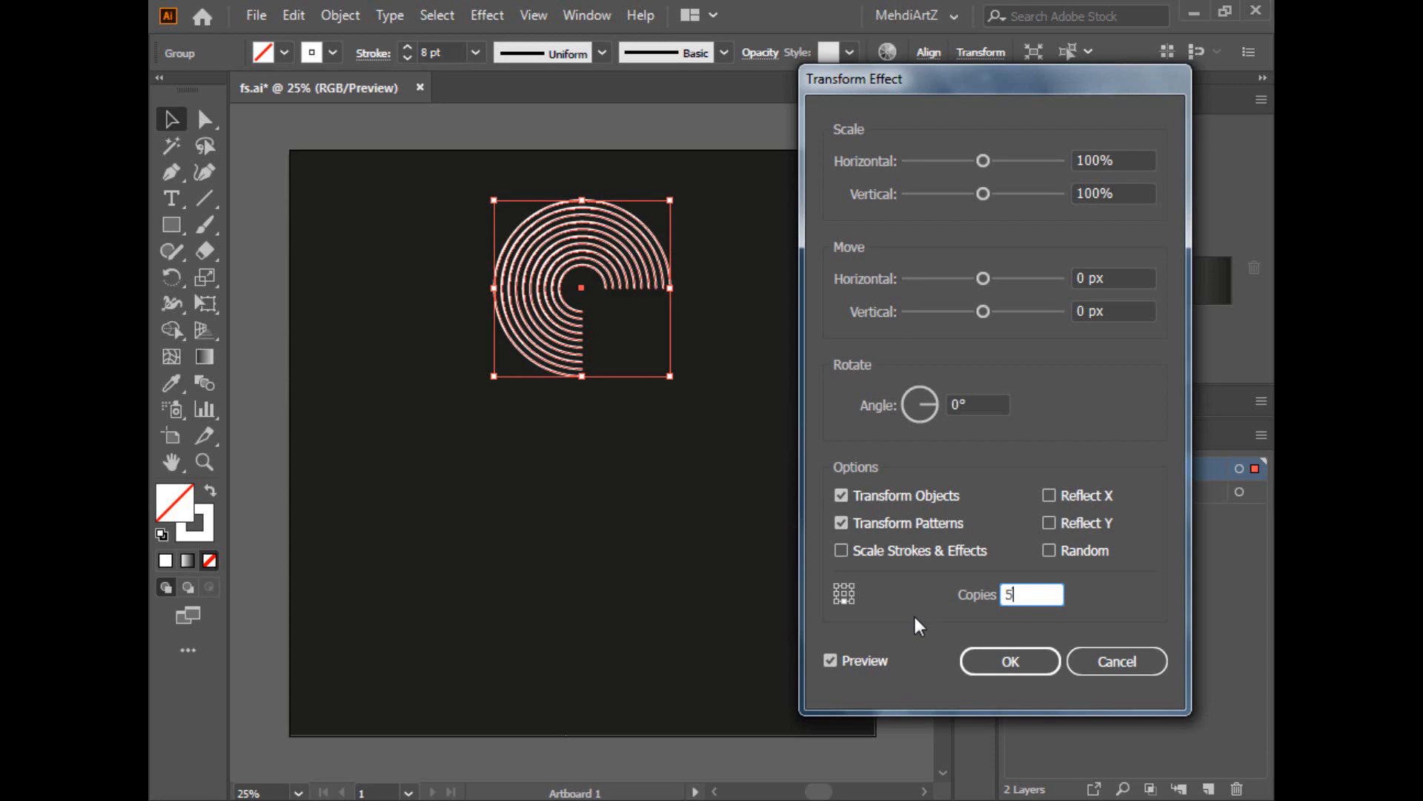
Step: Set the effect's rotation angle to 360/6 and its move to -60 px horizontal and -31 px vertical, and apply it
left_click(995, 407)
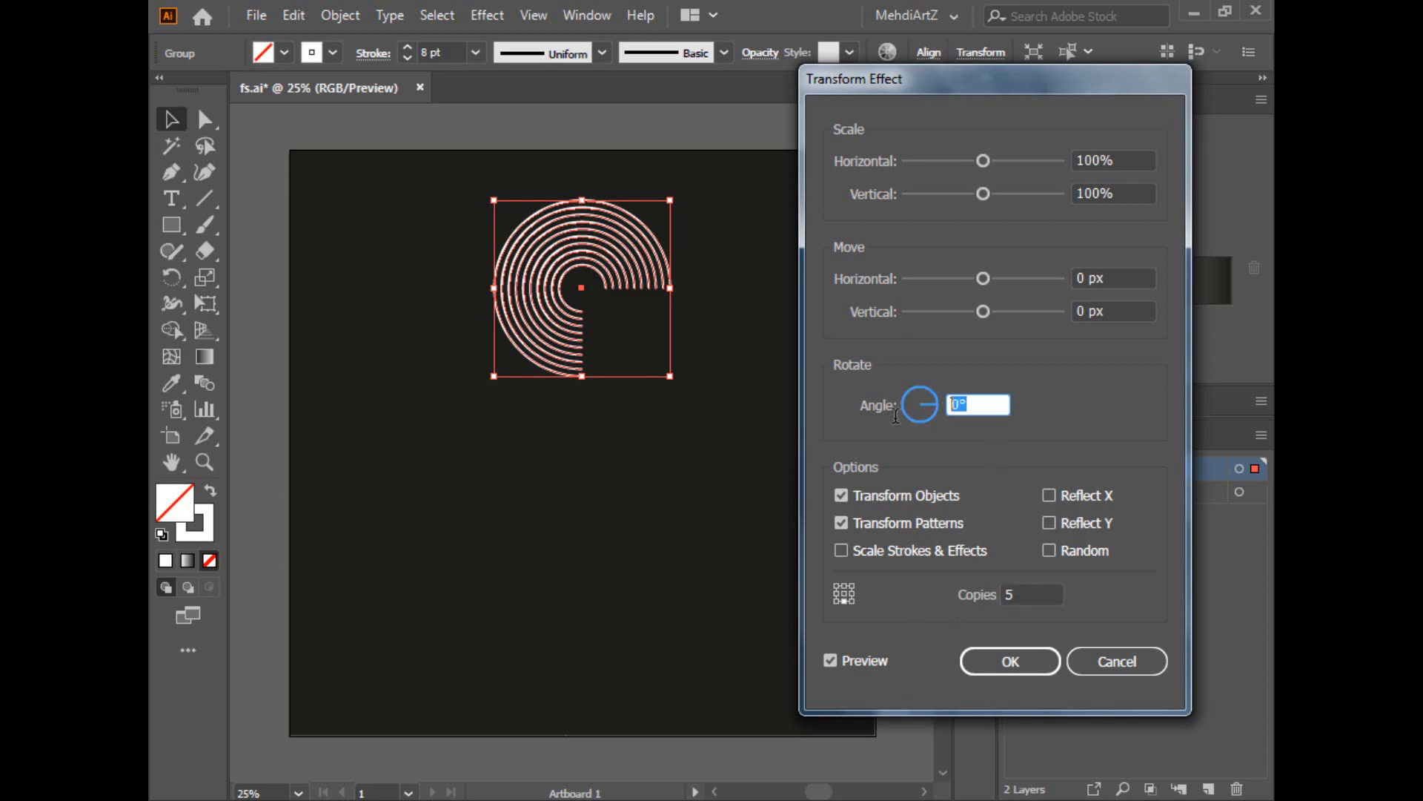
type("360/6")
left_click_drag(982, 310, 992, 279)
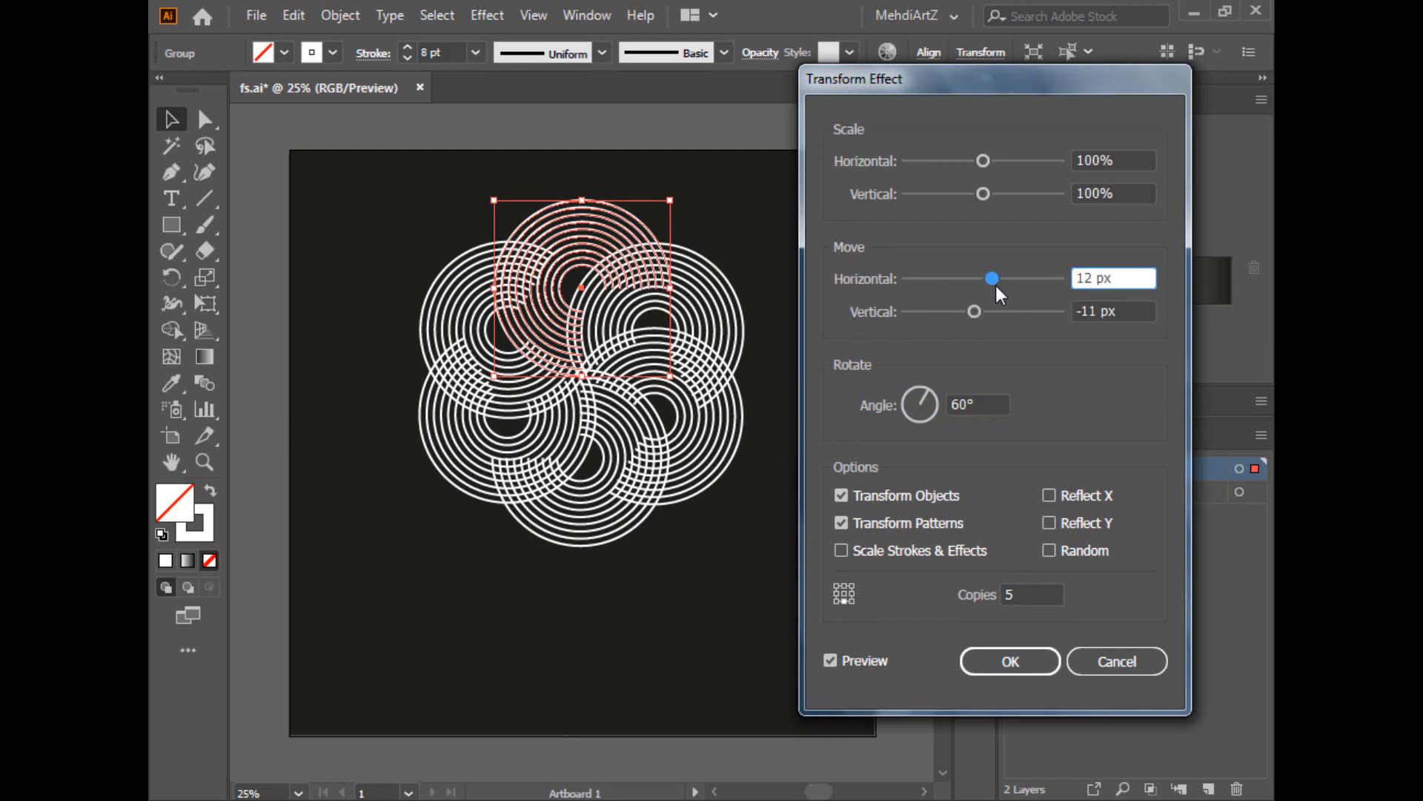
left_click_drag(994, 279, 958, 310)
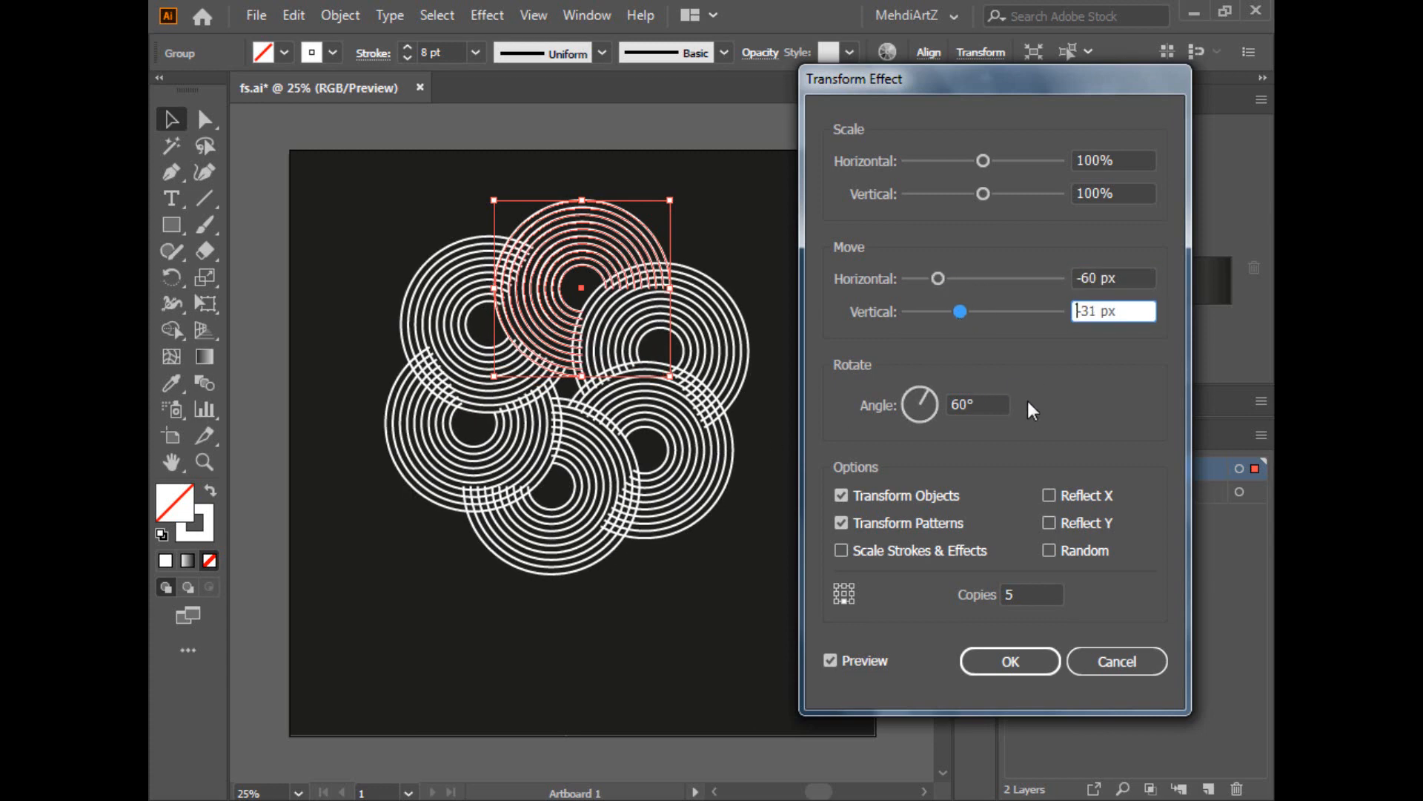
left_click(1012, 661)
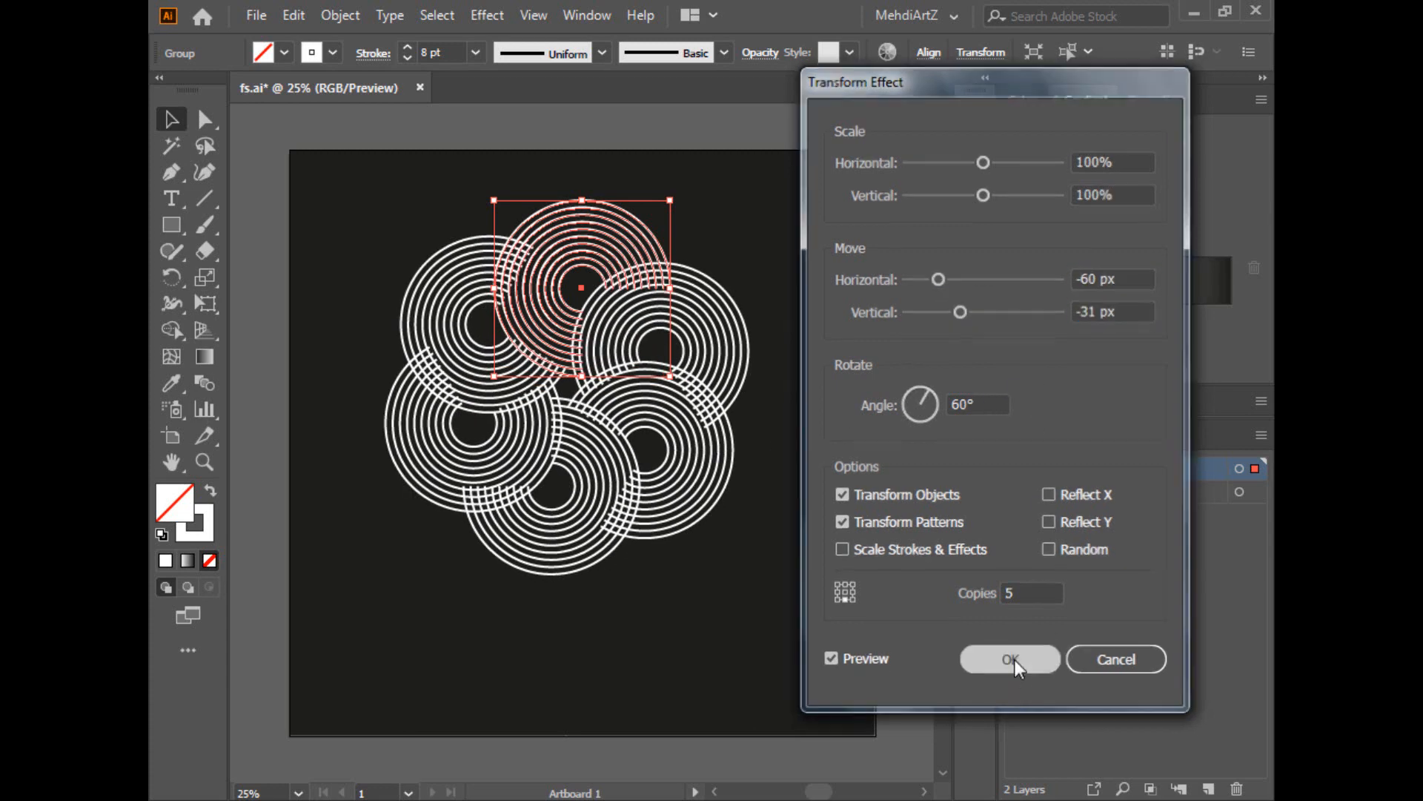
Step: Inspect the overlapping line ends between the top and upper-right ring motifs and save the document
left_click(905, 510)
key("ctrl+plus")
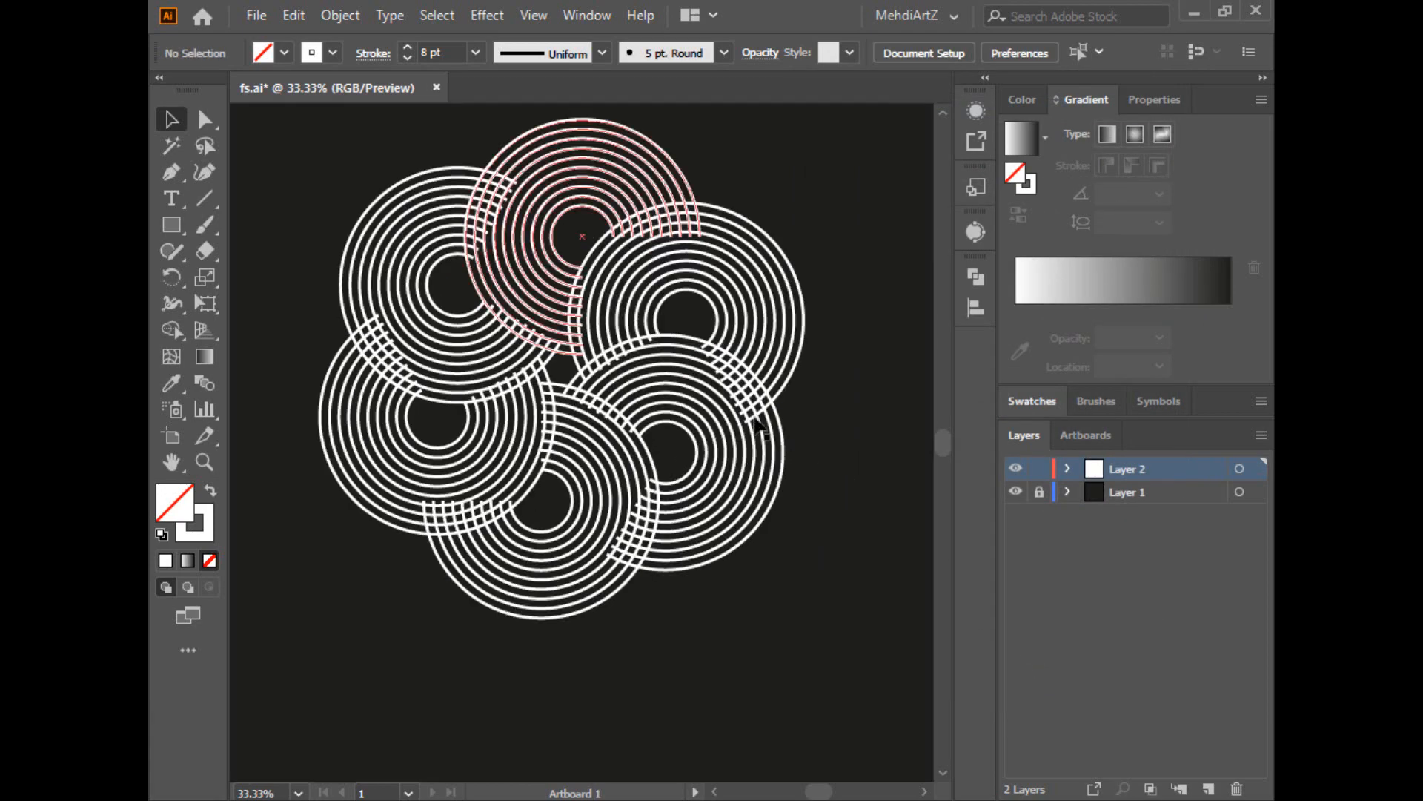
left_click_drag(816, 271, 776, 404)
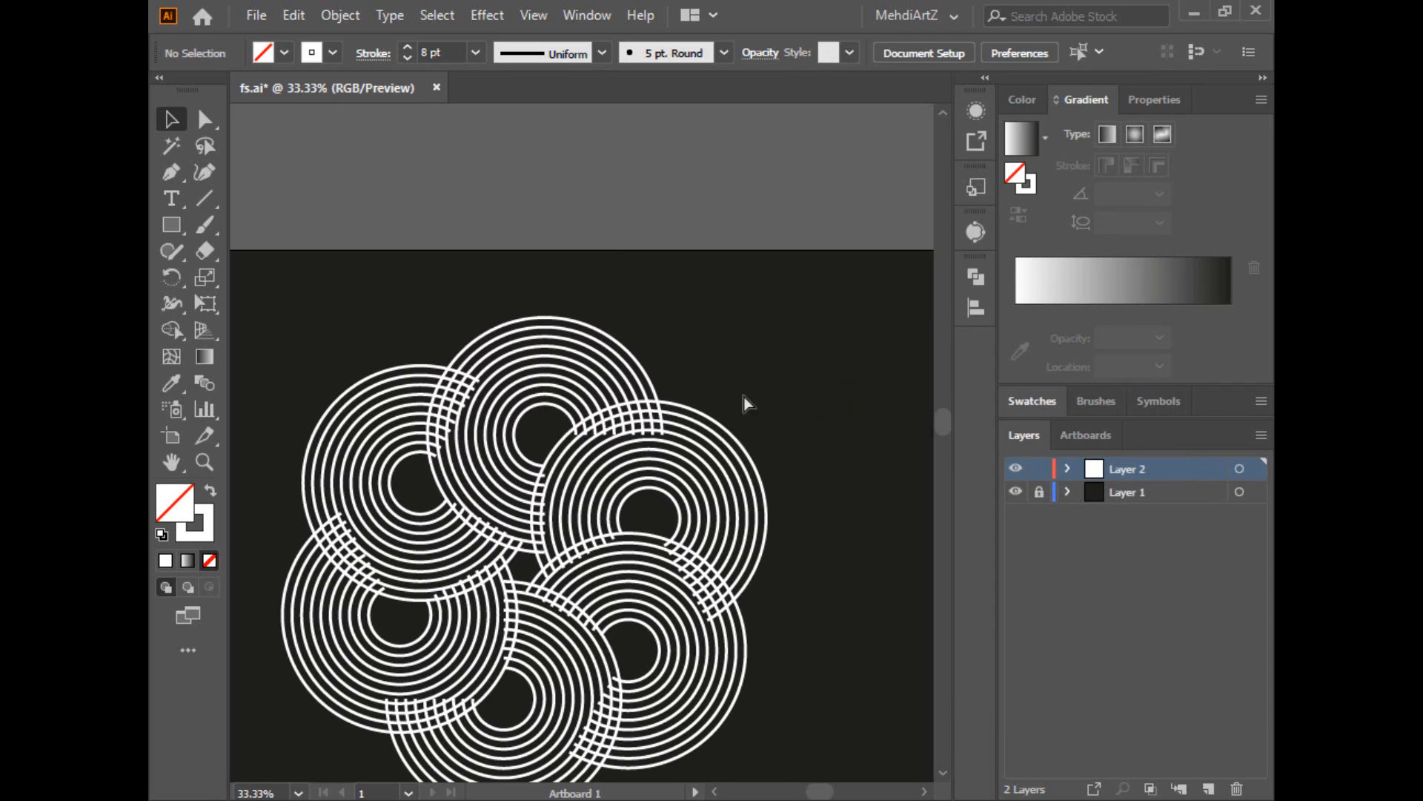
scroll(744, 397, "up", 3, "alt")
key("ctrl+plus")
left_click_drag(816, 253, 648, 403)
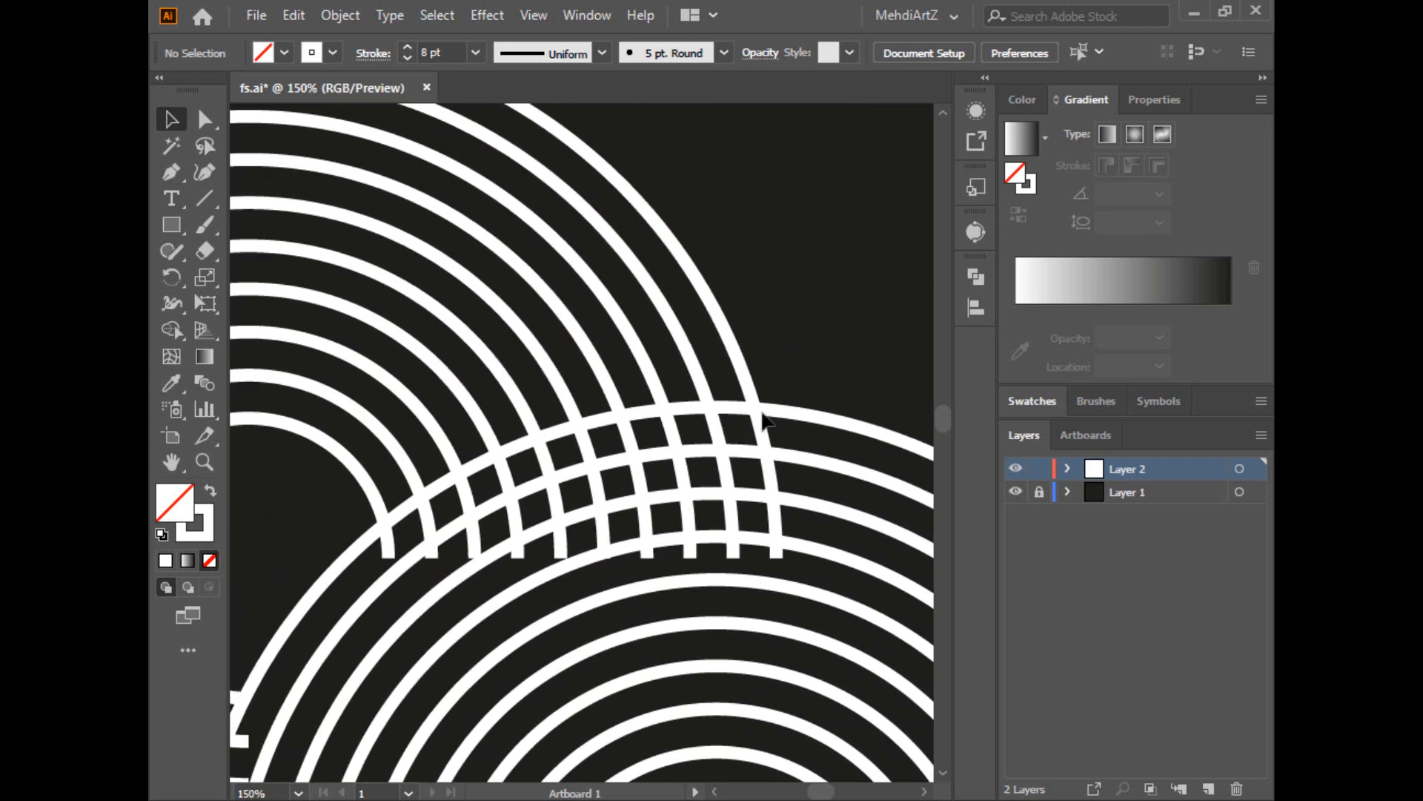
key("ctrl+s")
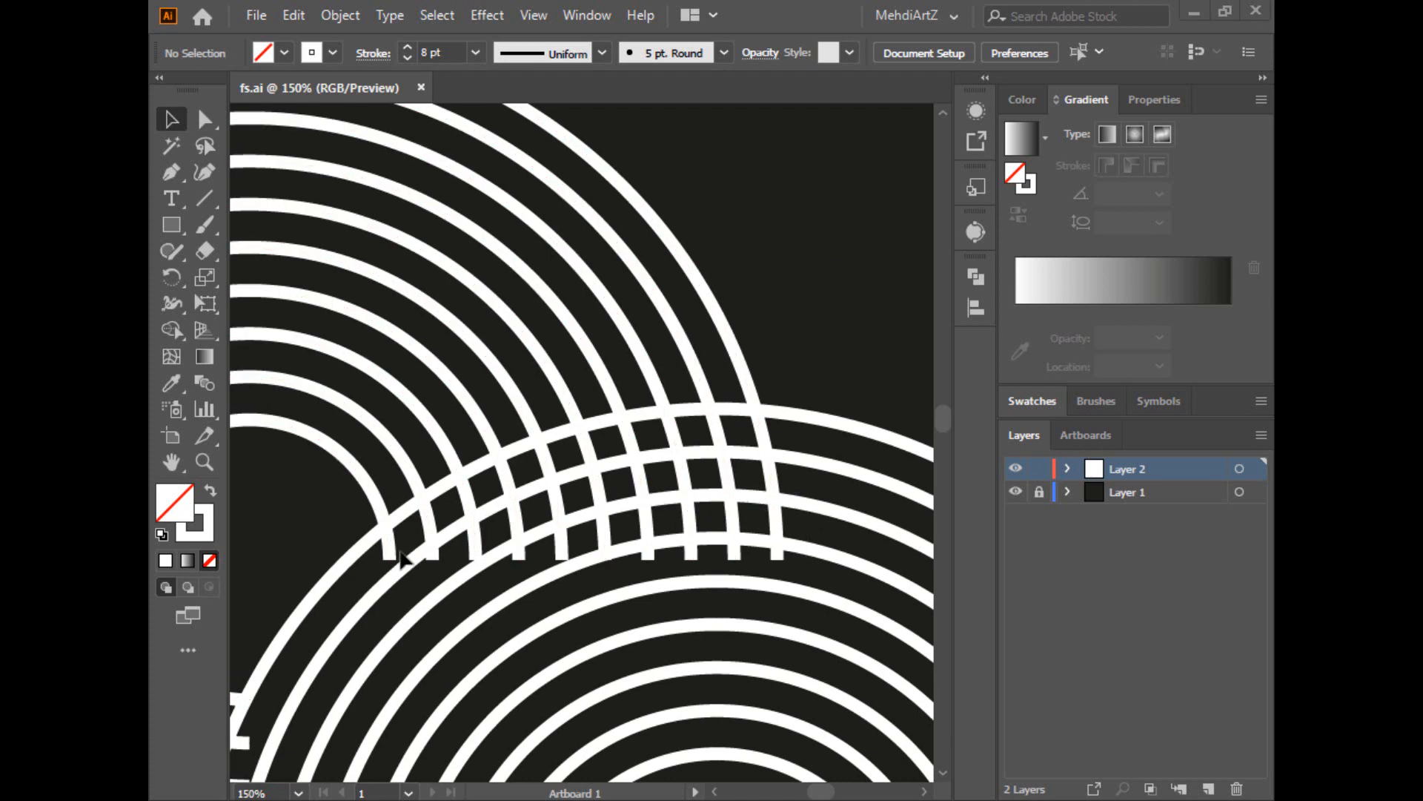
Step: Add anchor points on the top motif's three outermost arcs where they cross the upper-right motif's outer ring
left_click(766, 419)
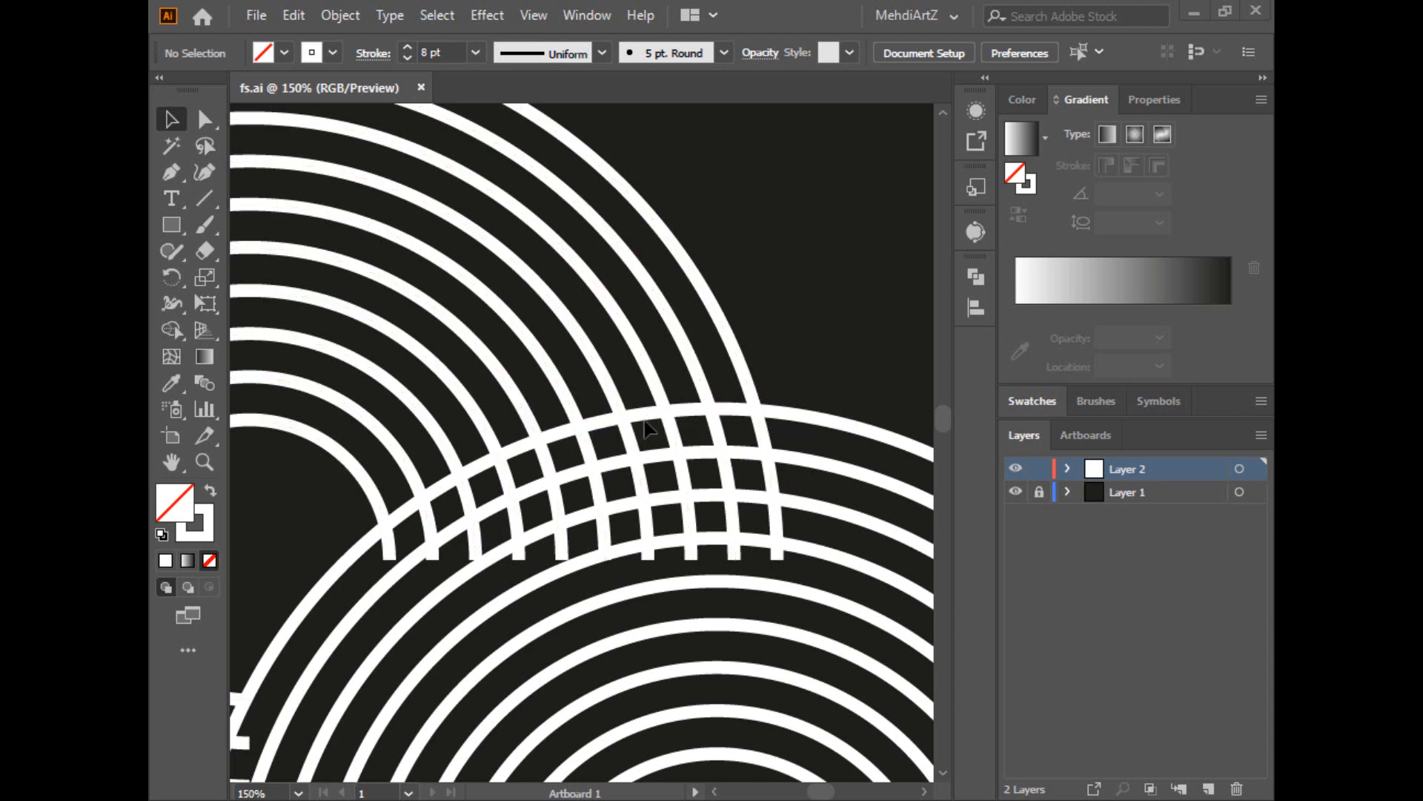
left_click(758, 412)
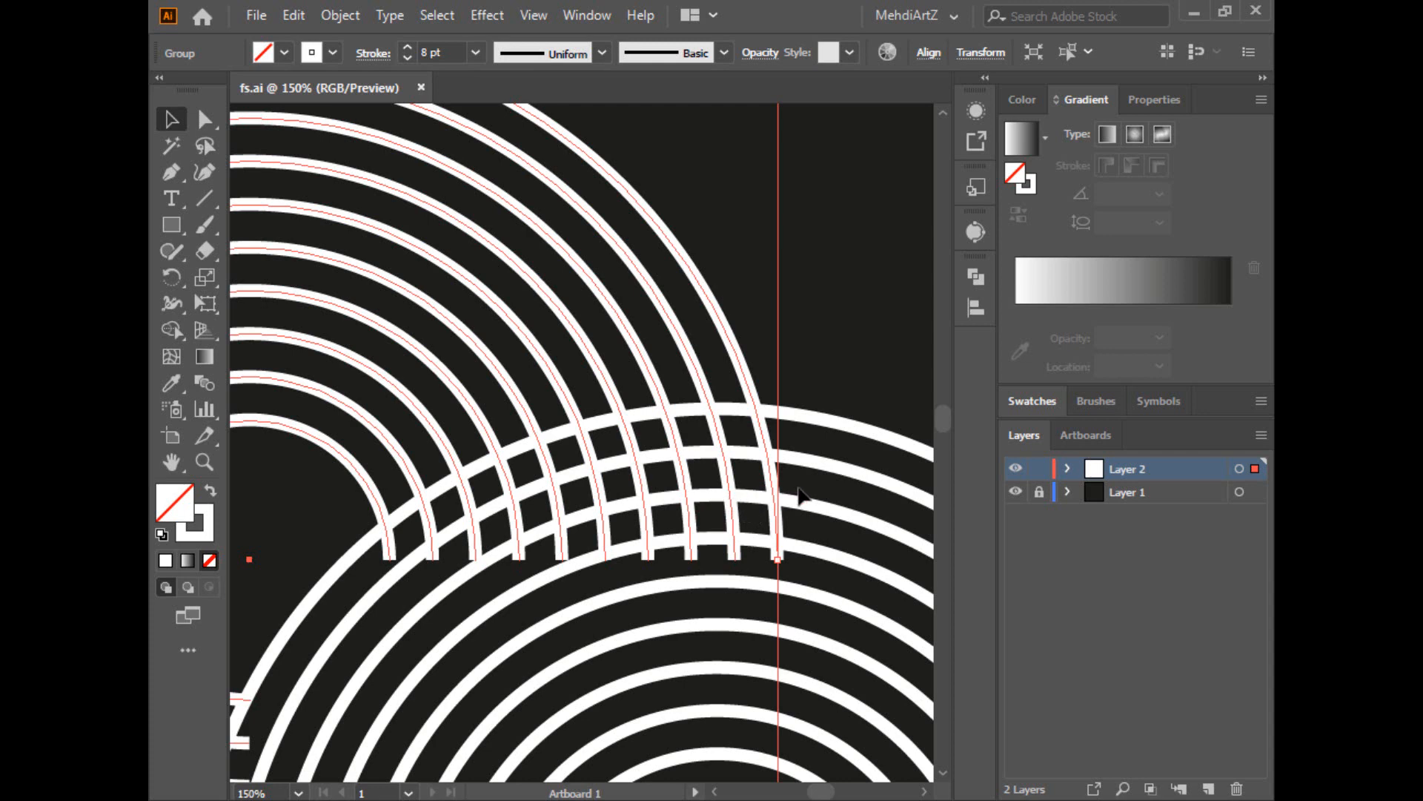
key("p")
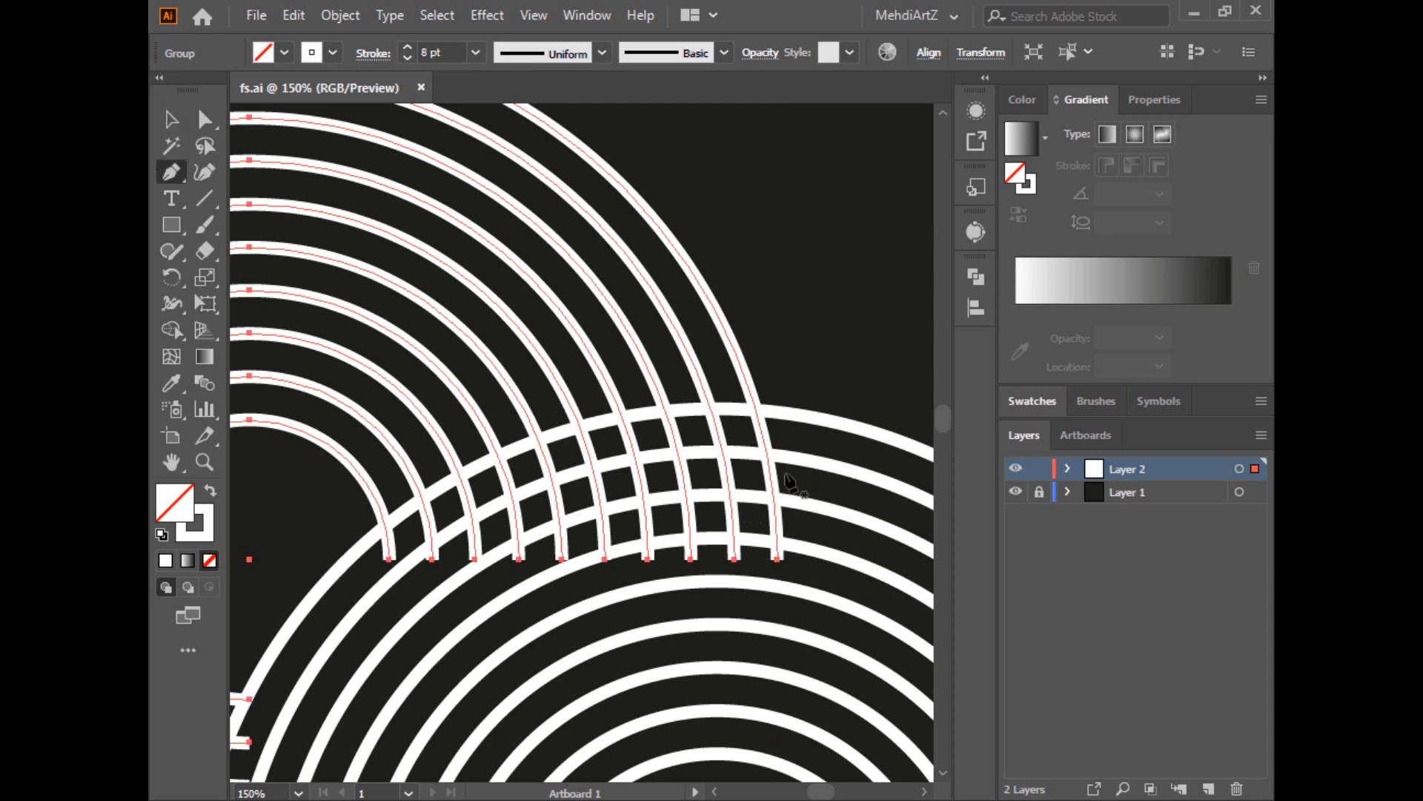
left_click(757, 410)
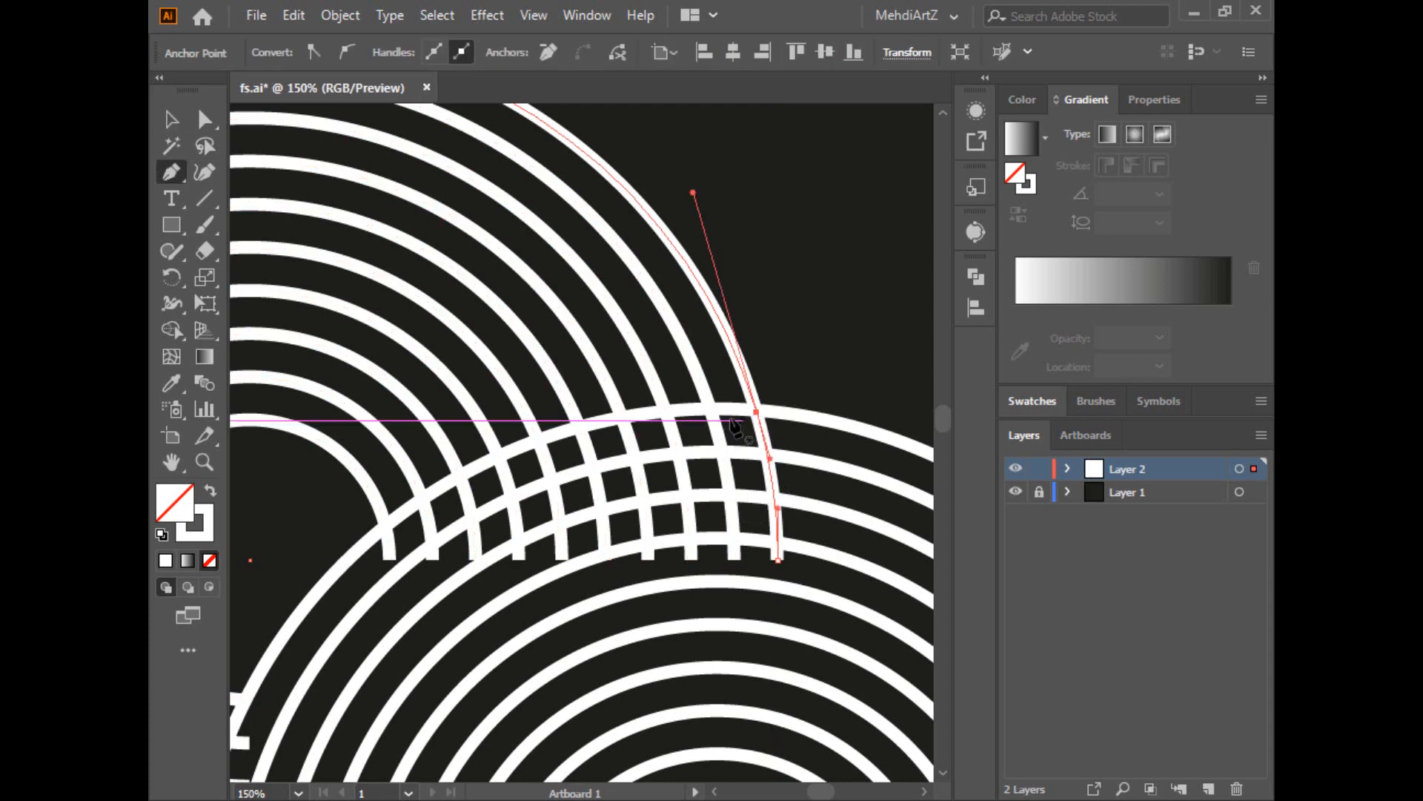
key("v")
left_click(709, 413)
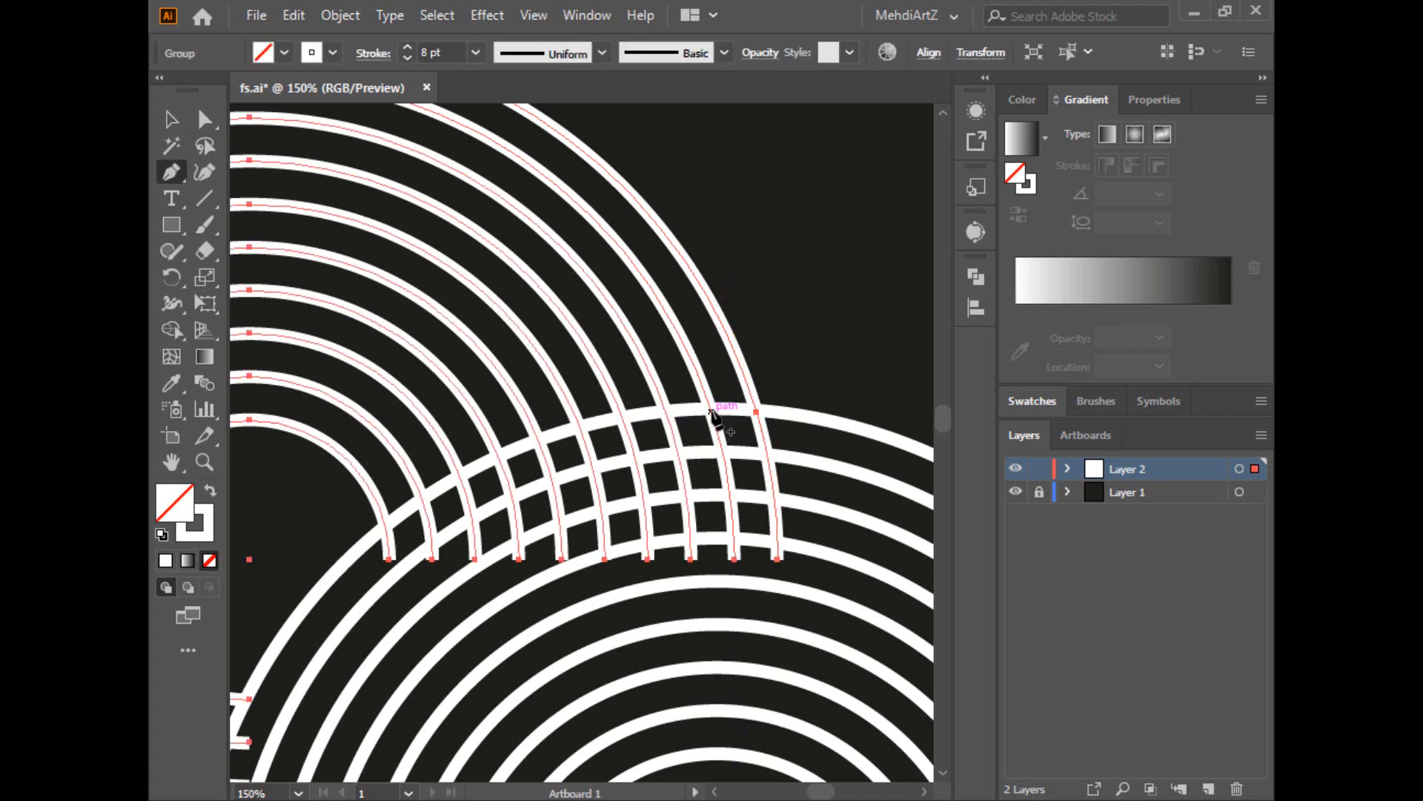
left_click(710, 413)
left_click(667, 414)
key("p")
left_click(666, 414)
Step: Add anchor points on the top motif's fourth to sixth arcs from outside where they cross the upper-right motif's outer ring
key("v")
left_click(626, 434)
key("p")
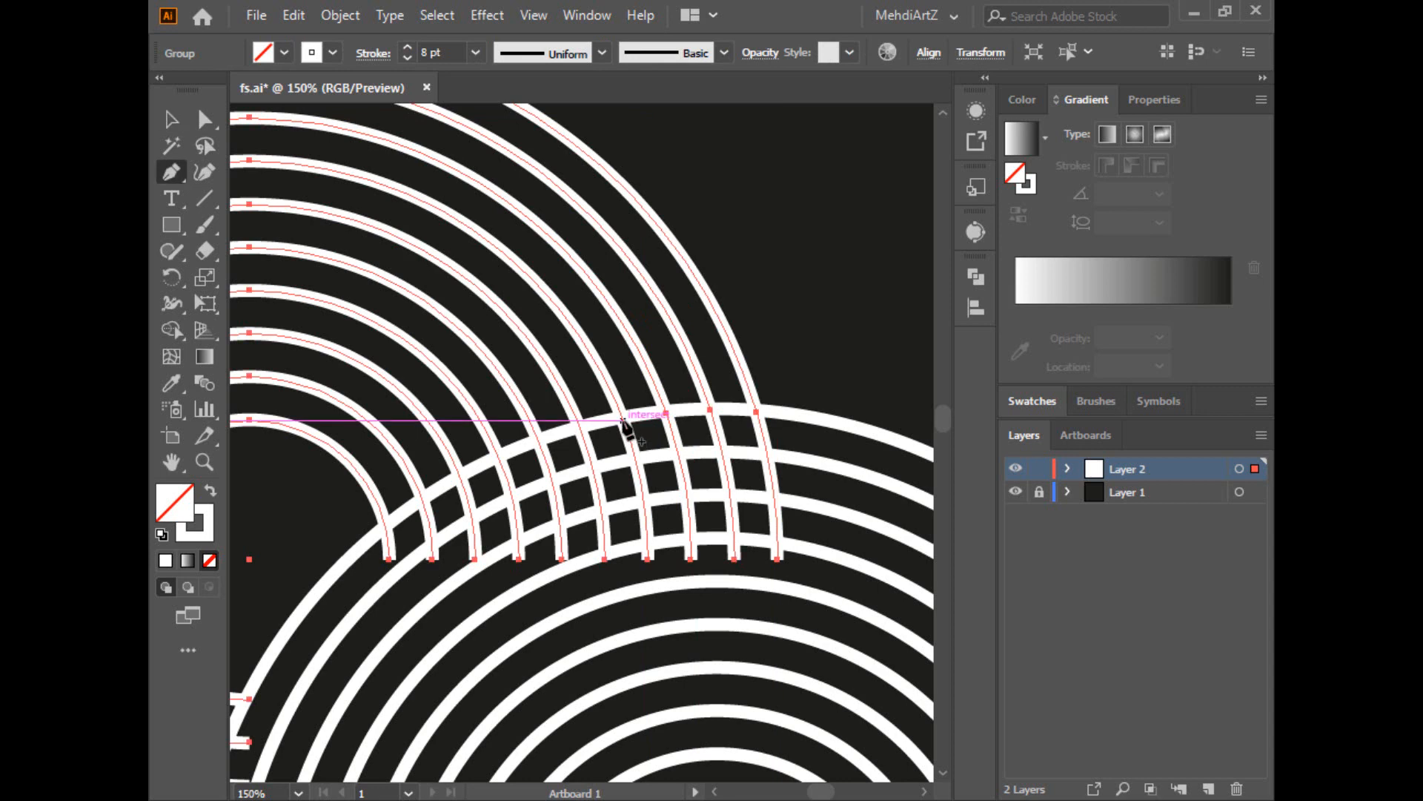
left_click(624, 421)
key("v")
left_click(582, 434)
key("p")
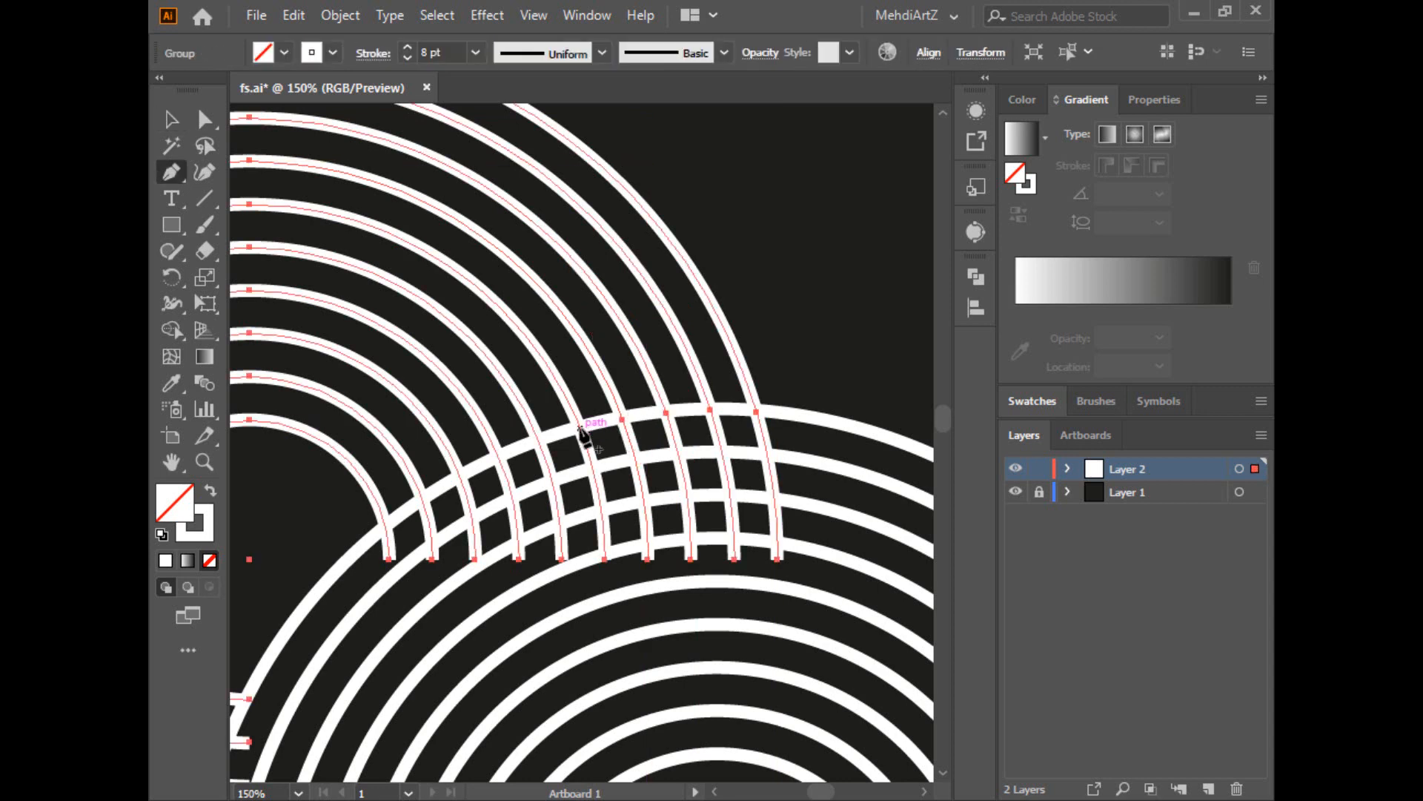
left_click(579, 427)
key("v")
left_click(548, 453)
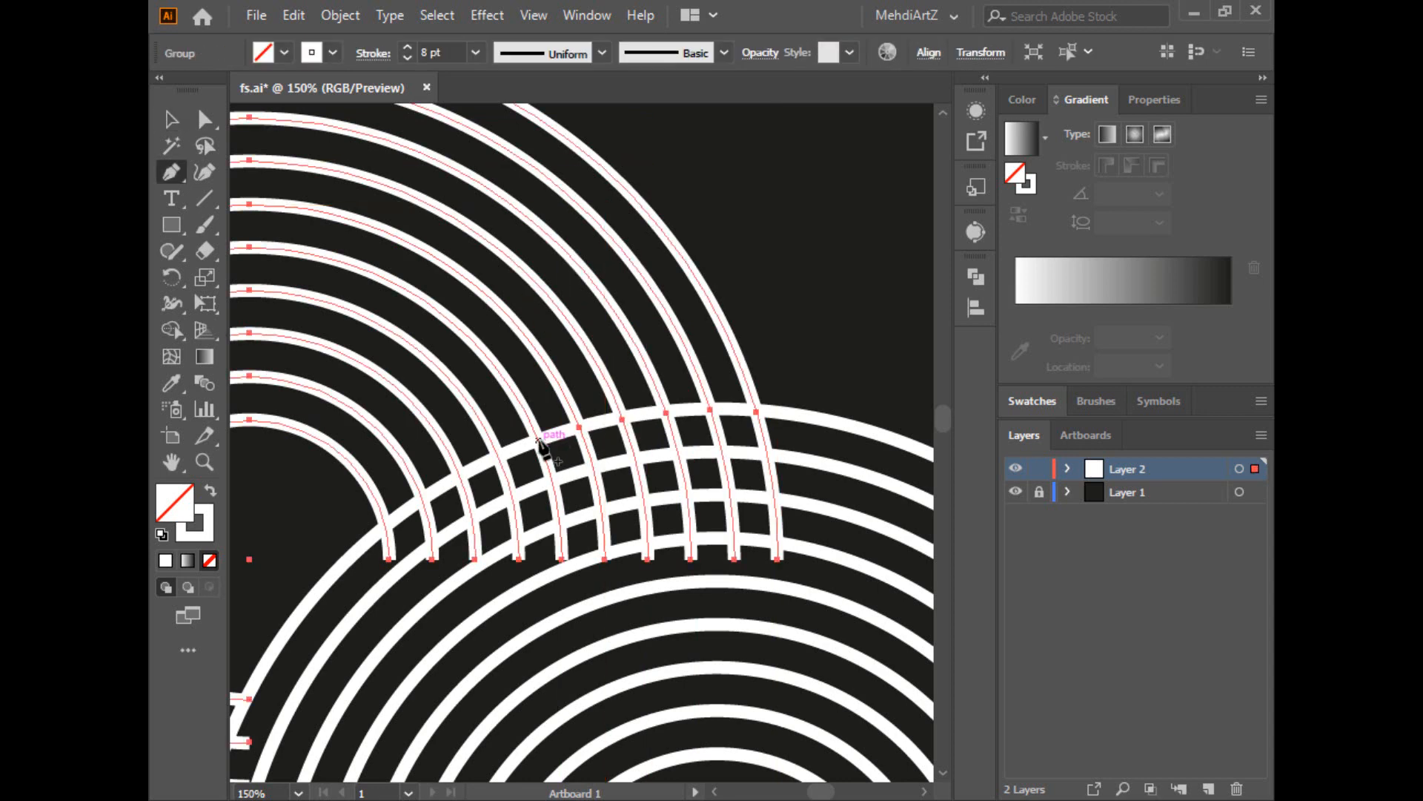
key("p")
left_click(537, 437)
Step: Add anchor points on the top motif's four innermost arcs where they cross the upper-right motif's outer ring
key("v")
left_click(508, 476)
key("p")
left_click(497, 452)
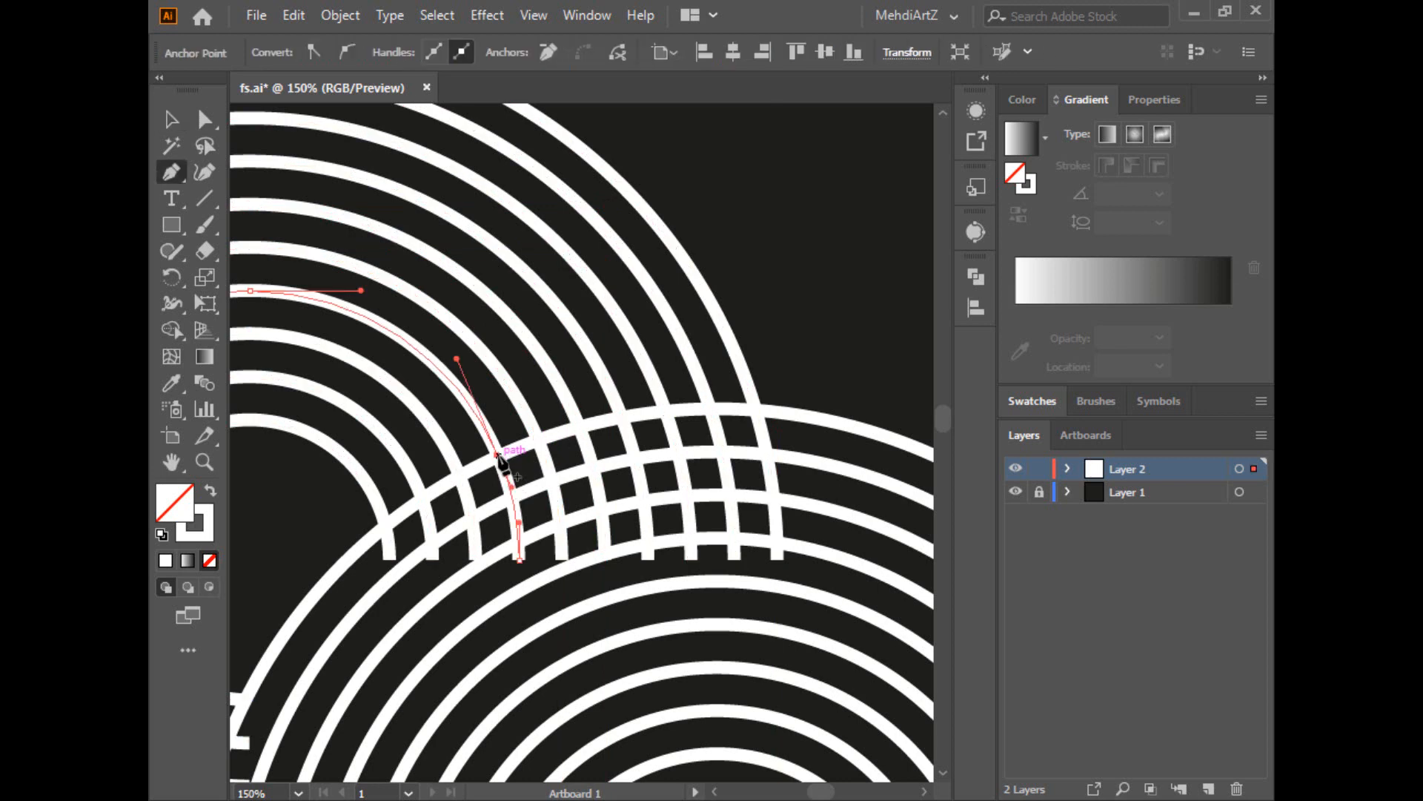
key("v")
left_click(469, 495)
key("p")
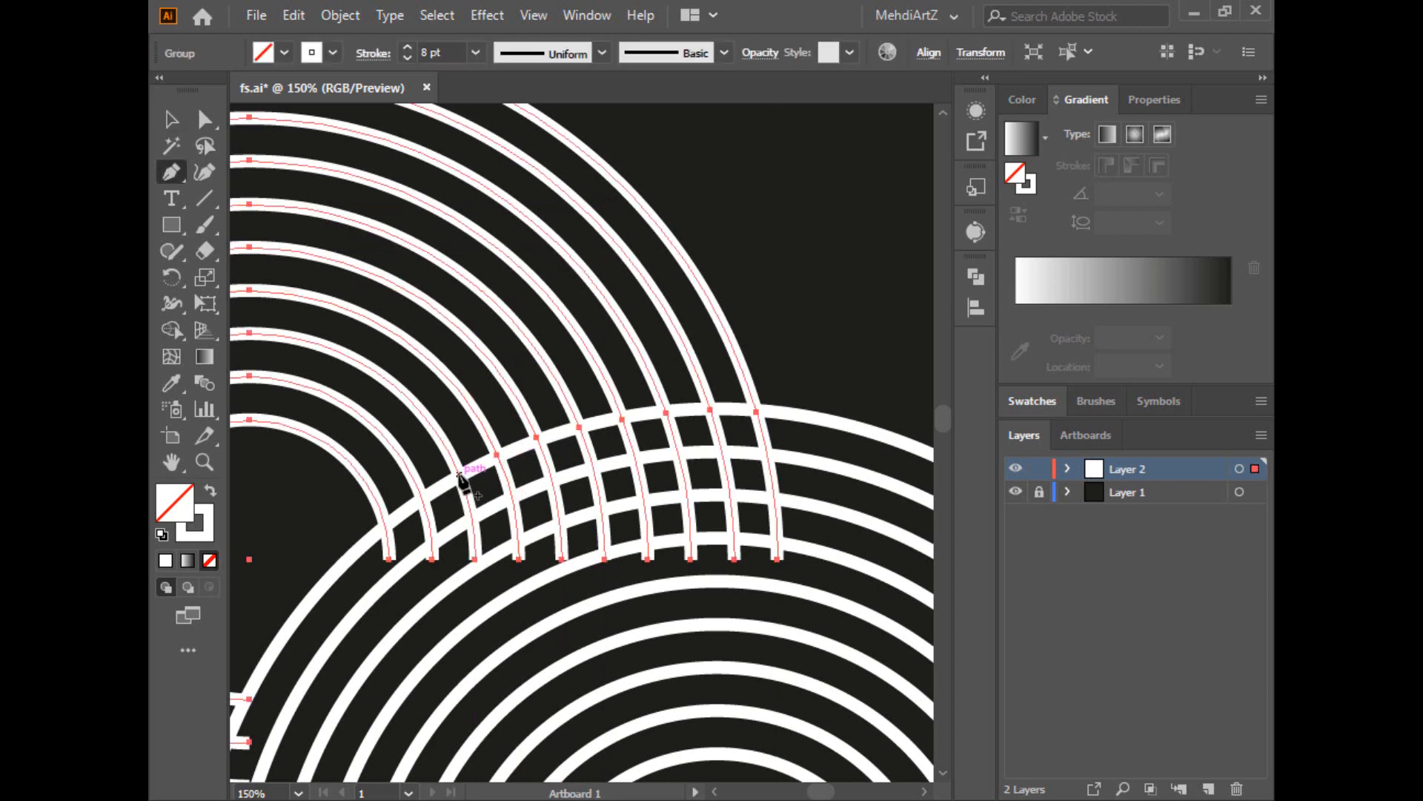
left_click(459, 475)
key("v")
left_click(439, 528)
key("p")
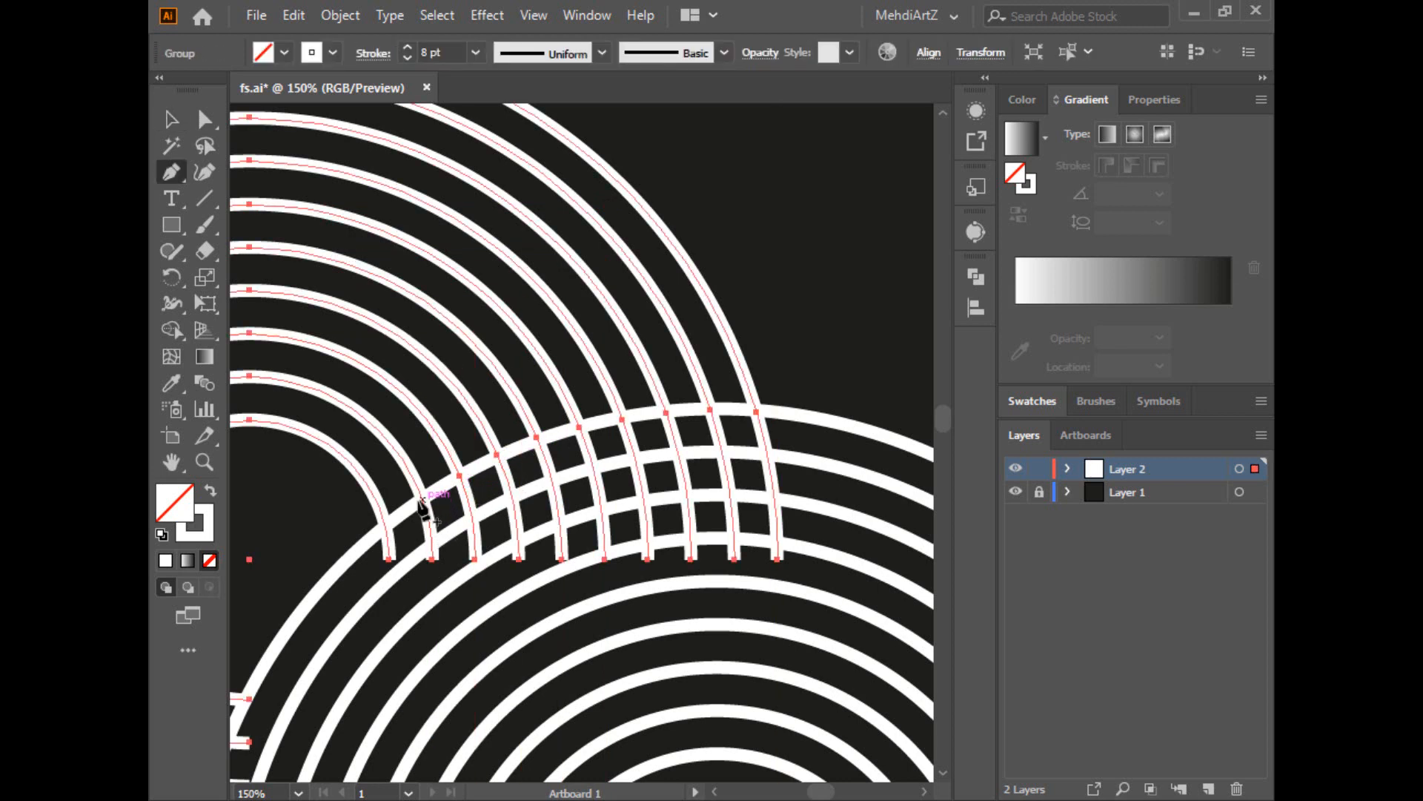
left_click(421, 495)
key("v")
left_click(400, 539)
key("p")
left_click(386, 524)
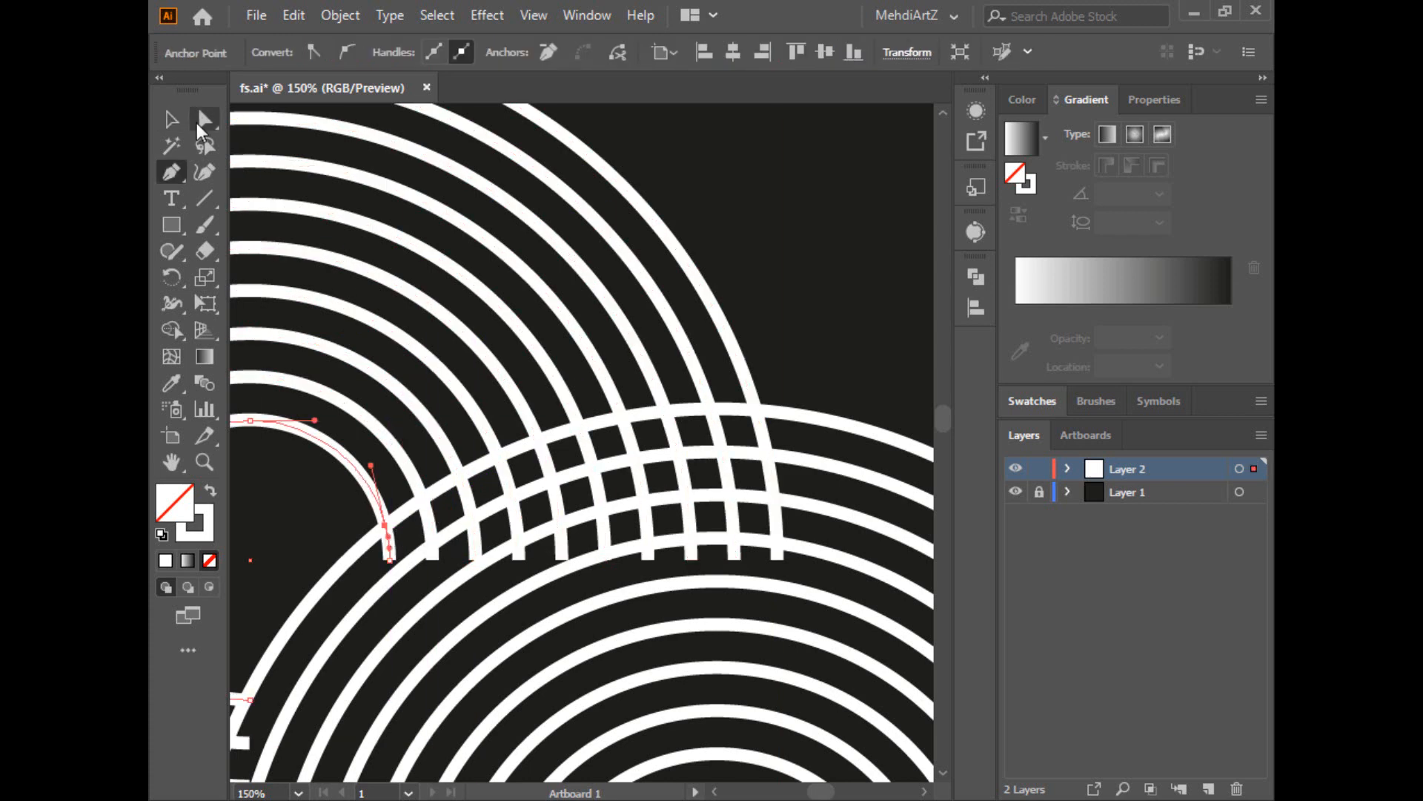
Step: Trim the overlapping arcs by directly selecting and deleting their end points beyond the added anchor points
left_click(202, 122)
left_click_drag(815, 546, 358, 655)
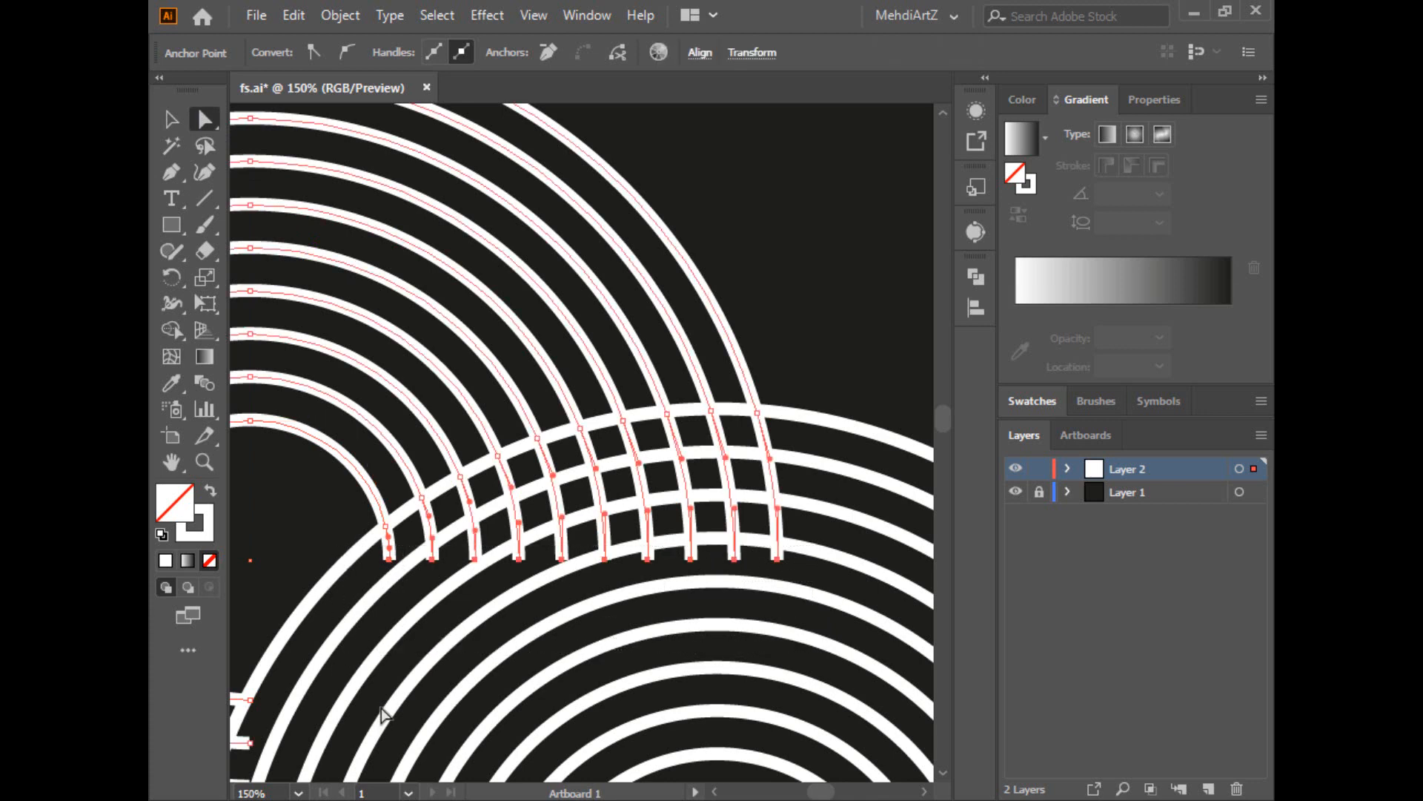
key("Delete")
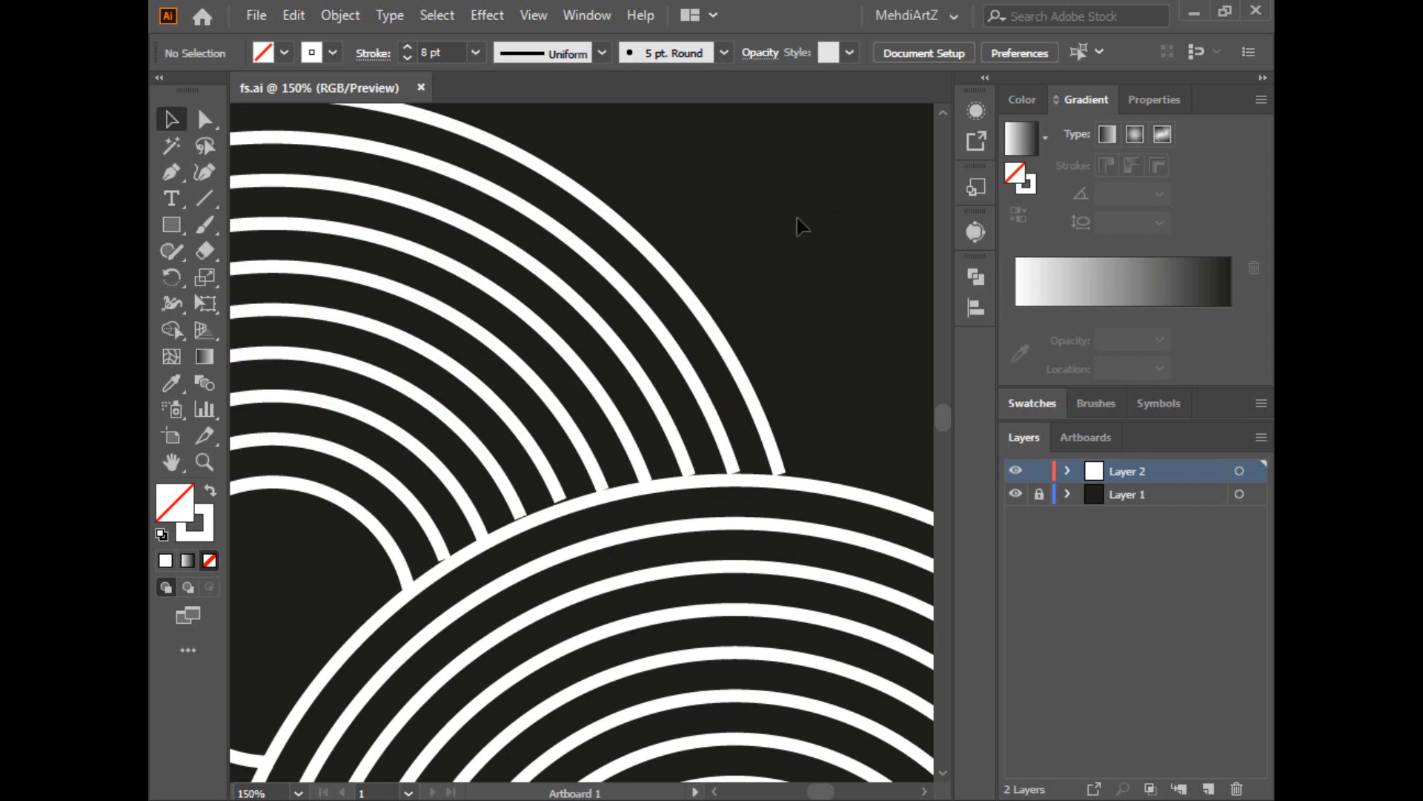
Step: Reopen the arc group's Transform effect with preview on and set its move to -54 px horizontal and -19 px vertical
left_click_drag(811, 212, 437, 530)
left_click(1170, 101)
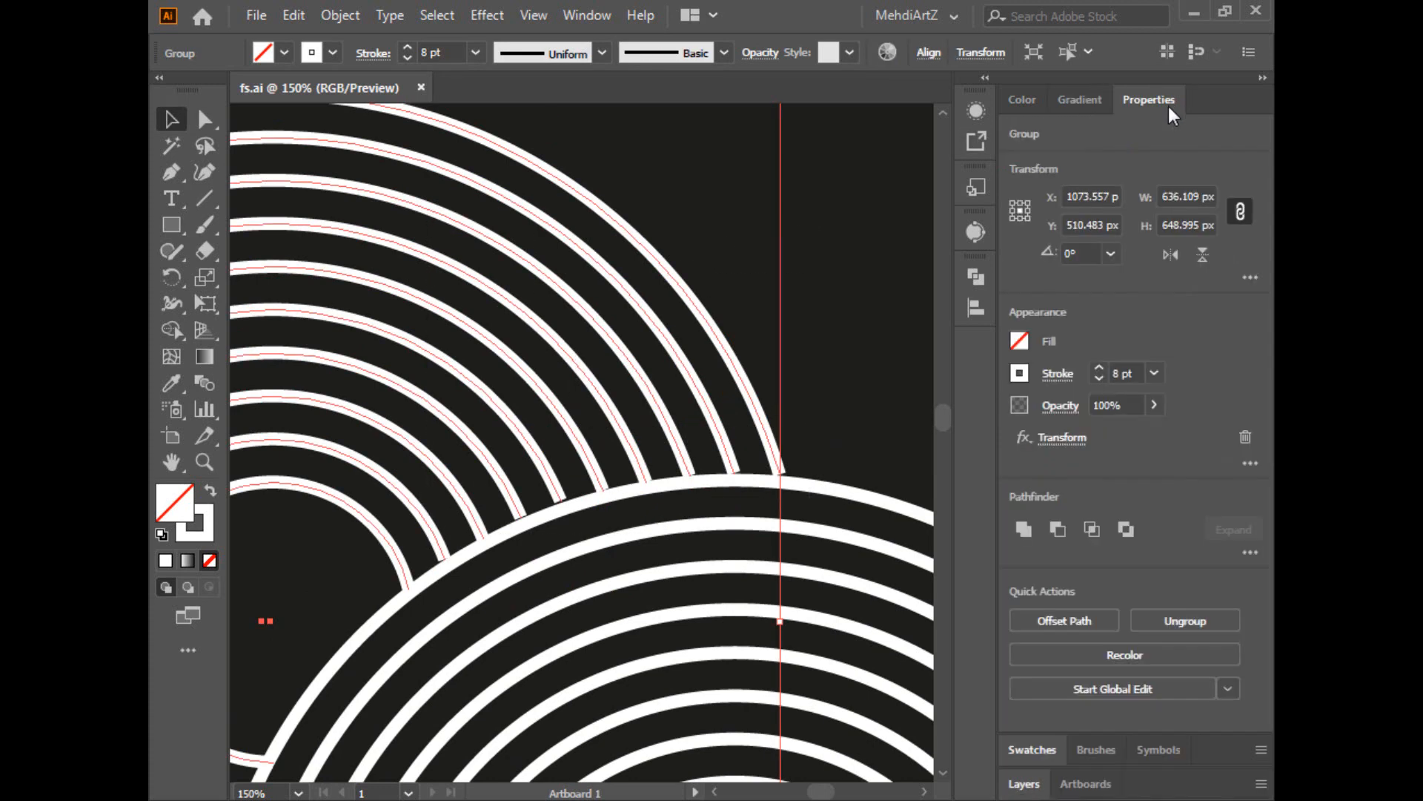
left_click(589, 14)
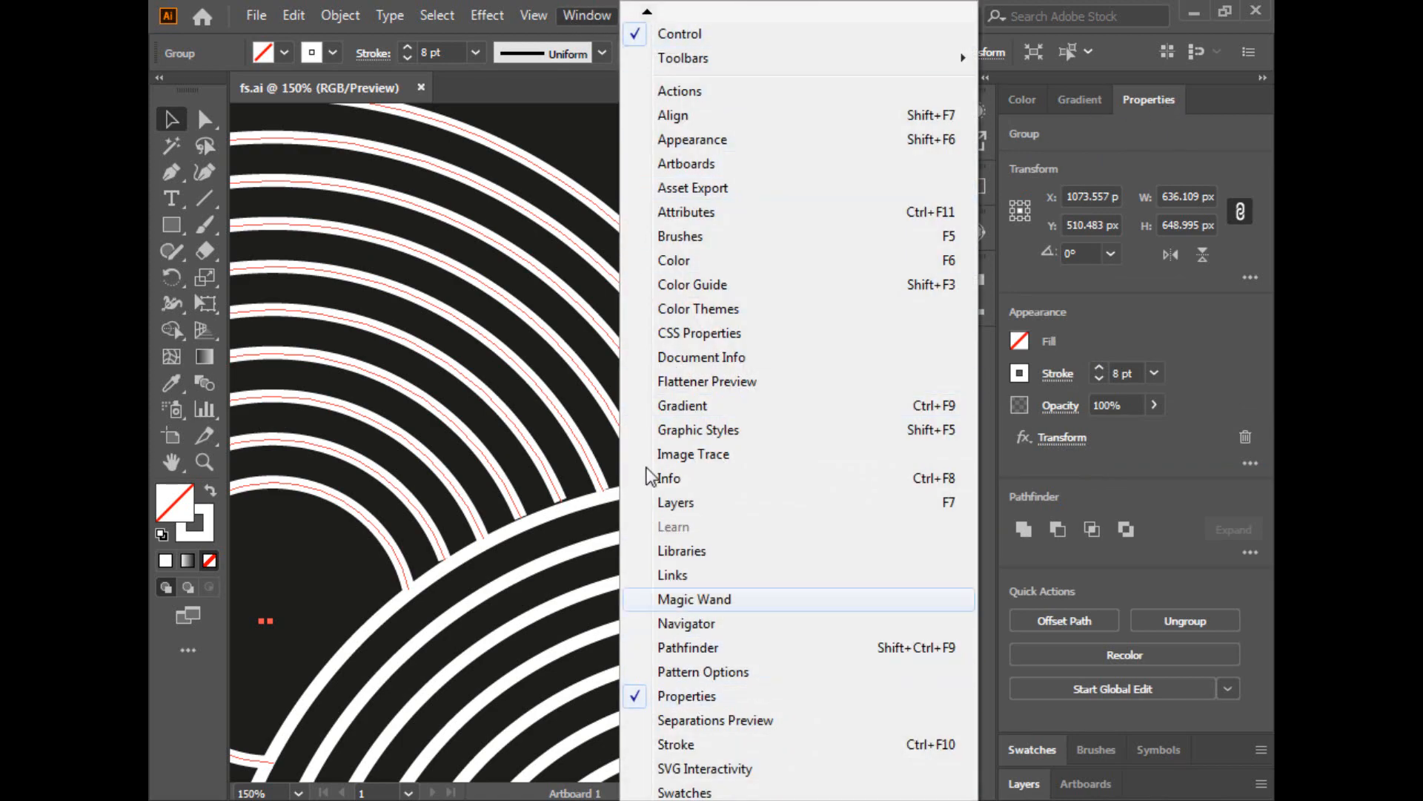
left_click(585, 115)
left_click(780, 210)
left_click_drag(779, 210, 504, 474)
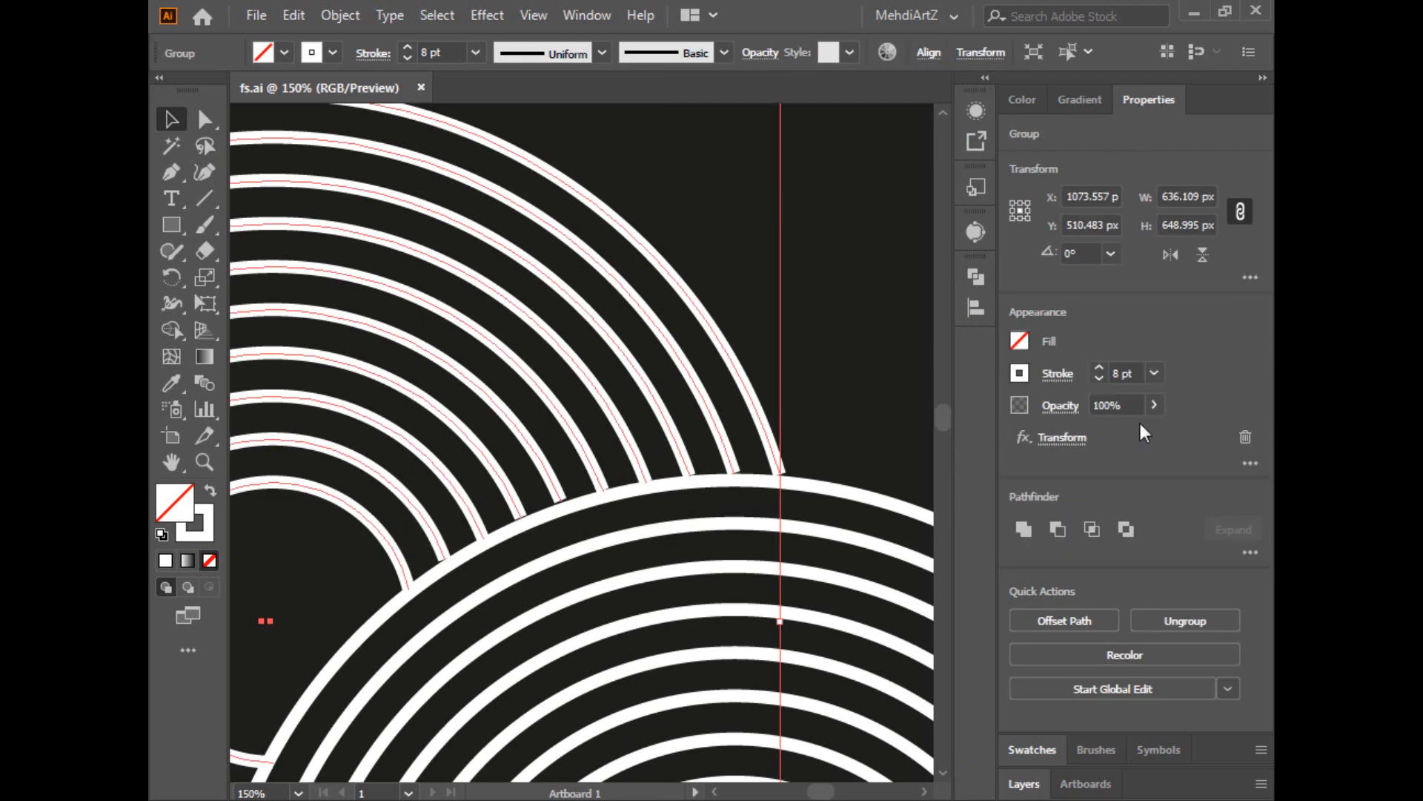
left_click(1064, 439)
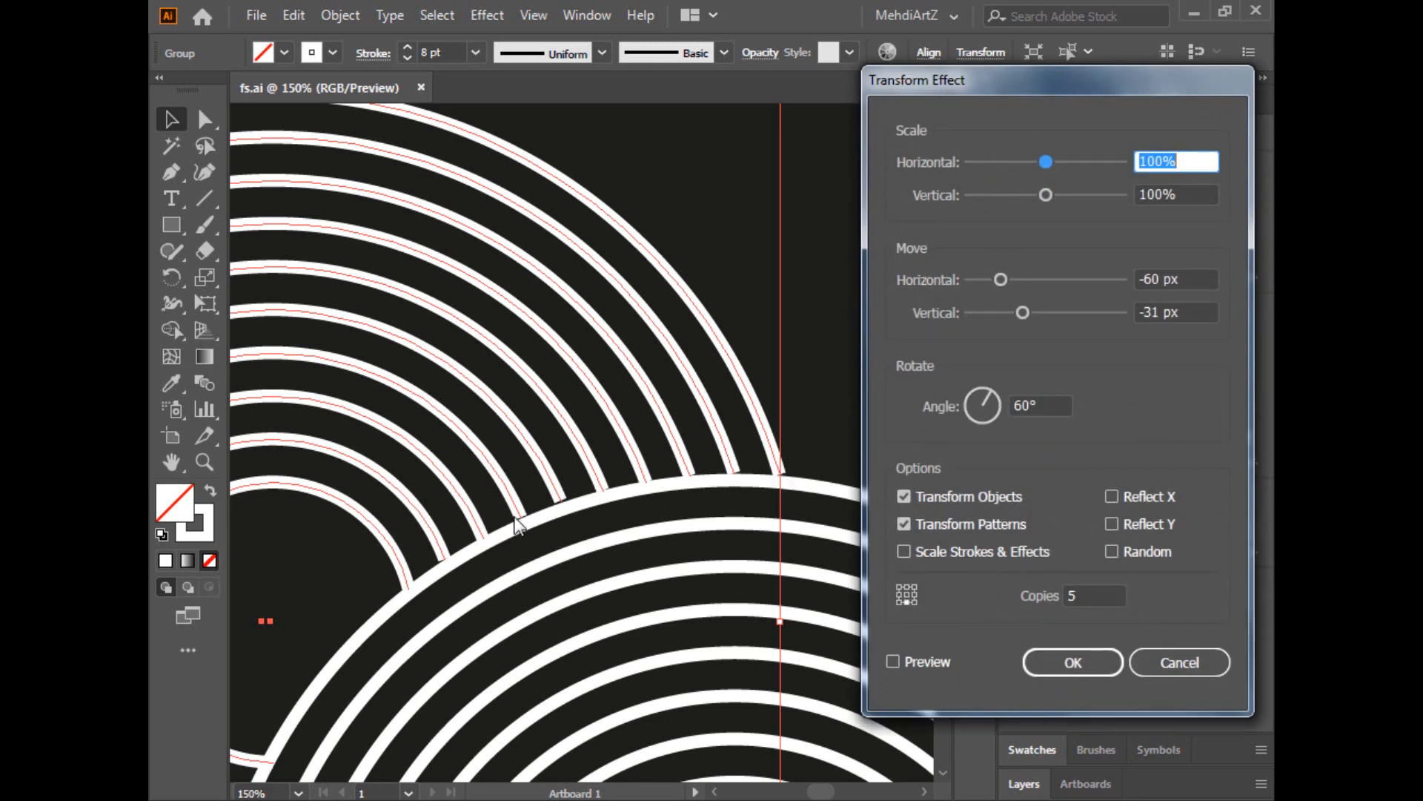
mouse_move(1023, 316)
left_mouse_down()
mouse_move(1040, 314)
mouse_move(1006, 278)
mouse_move(1030, 313)
left_mouse_up()
left_click(894, 661)
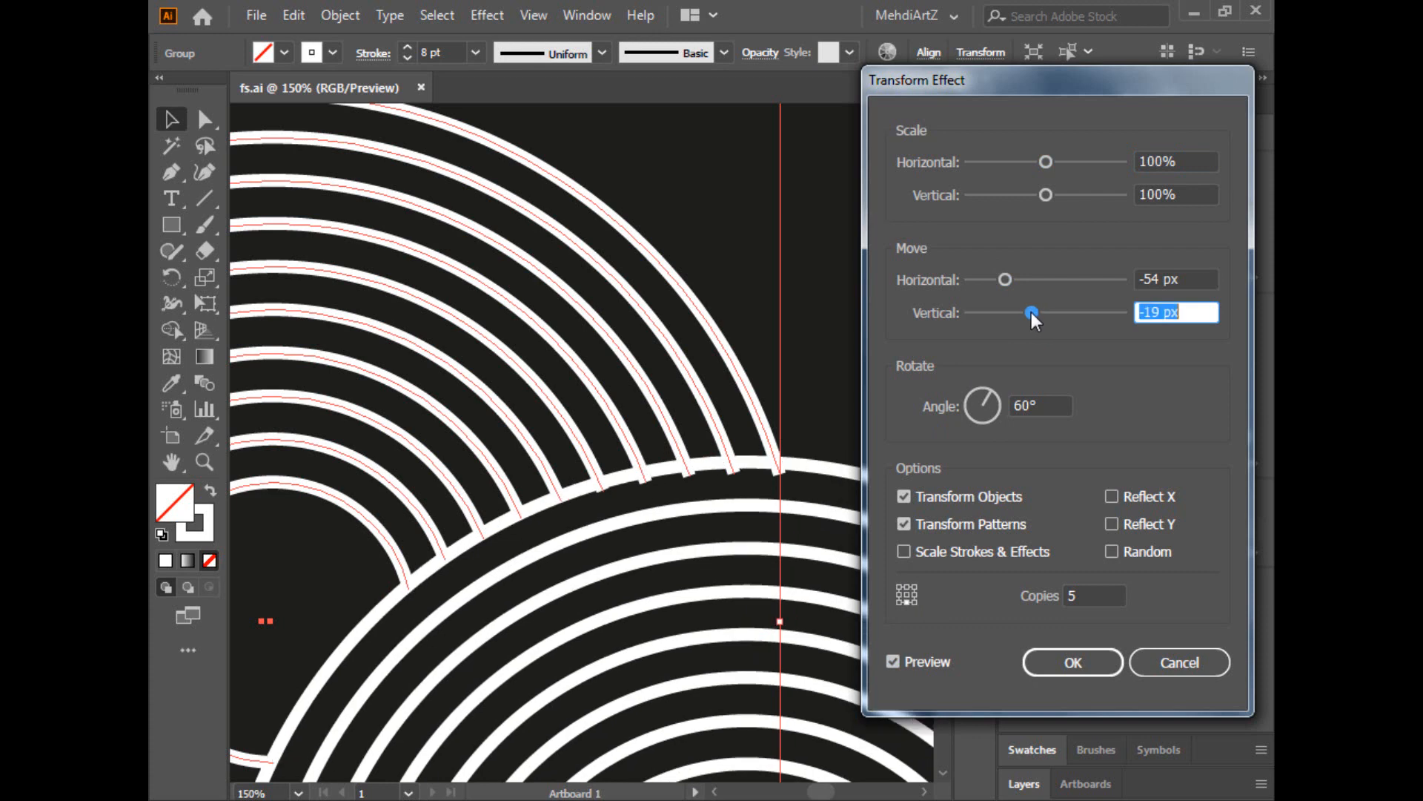
Step: Try a move of -57 px horizontal and -31 px vertical in the Transform effect
left_click(1149, 311)
key("Down")
key("Down")
key("Down")
key("Down")
key("Down")
key("Down")
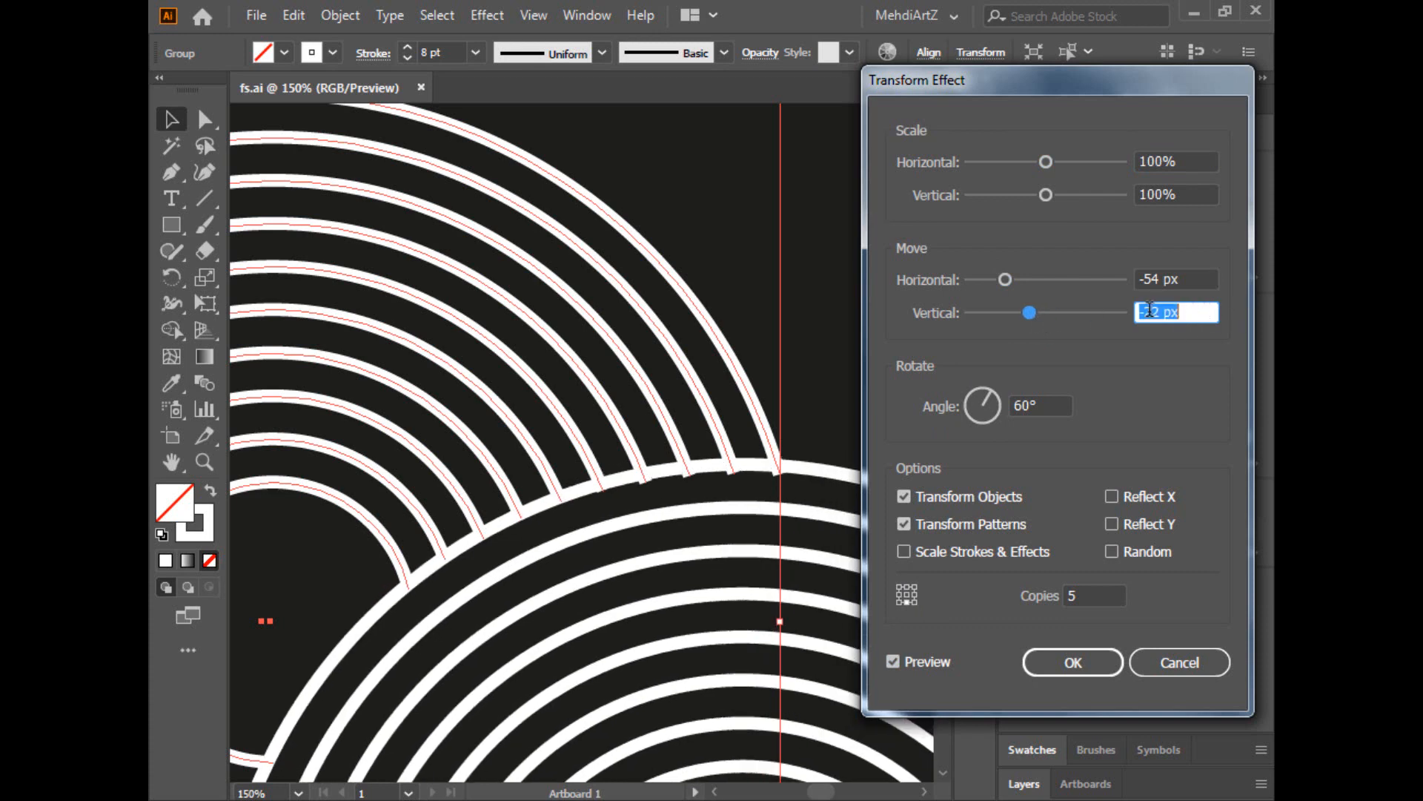
key("Down")
key("Down")
key("Down")
key("Down")
key("Down")
key("Down")
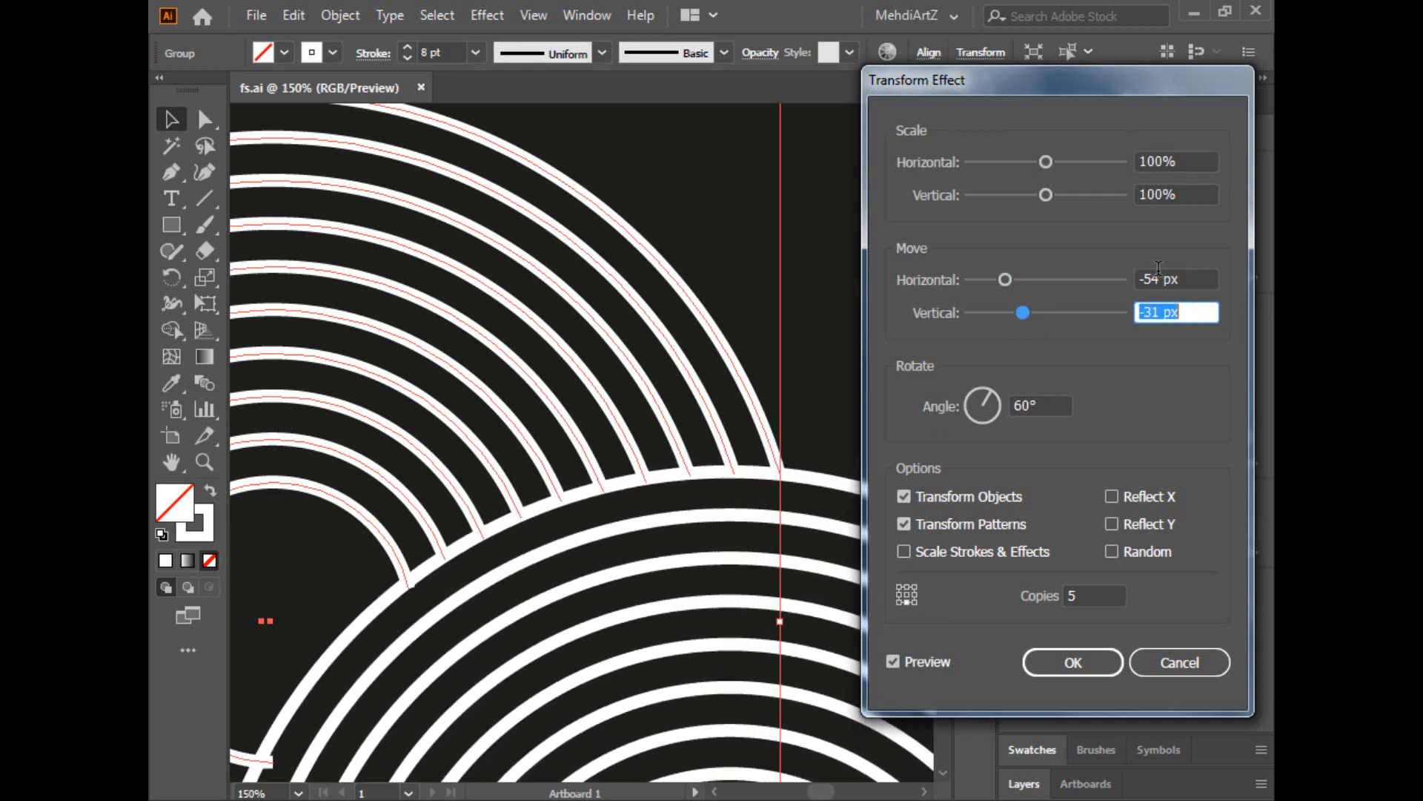
left_click(1159, 274)
key("Up")
key("Down")
key("Down")
key("Down")
key("Down")
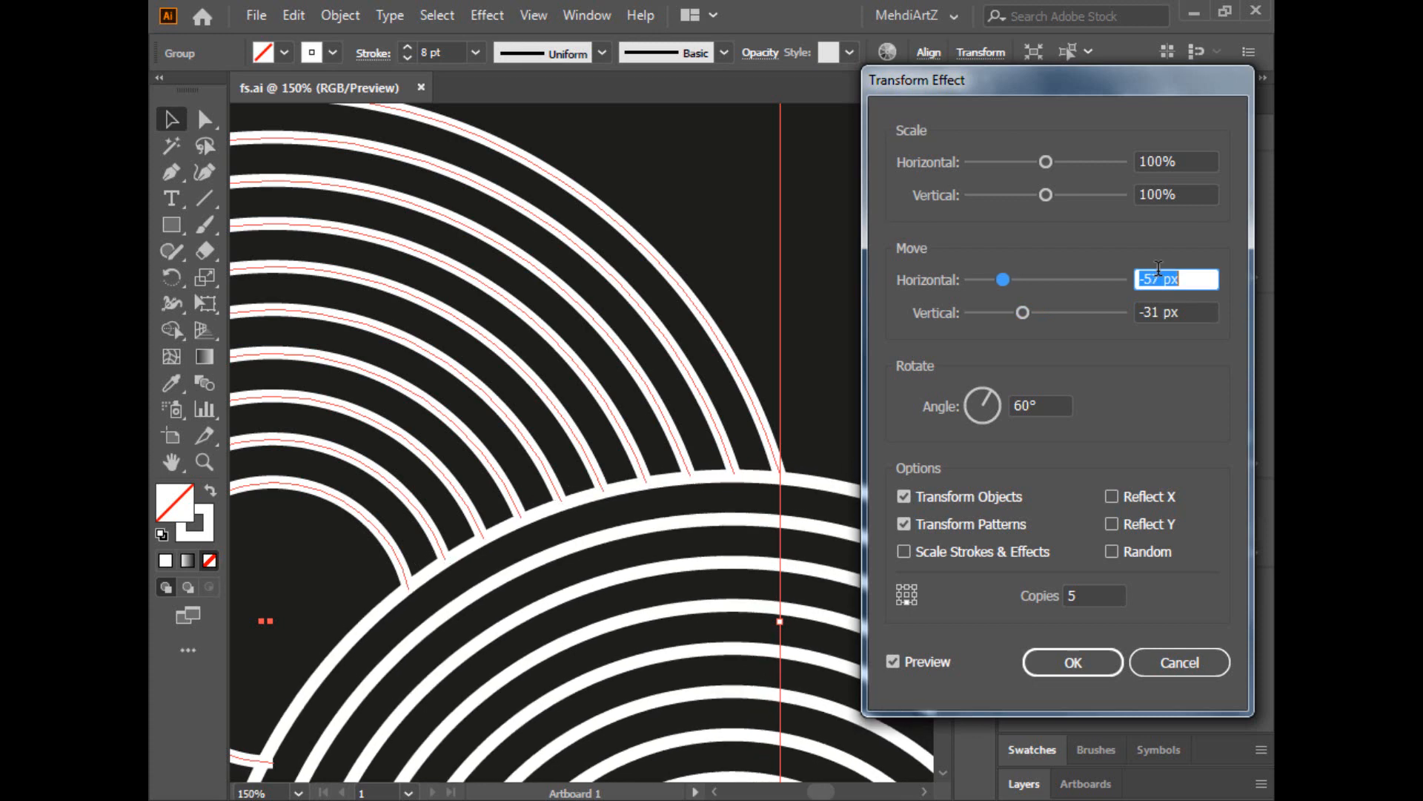
Step: Set the Transform effect's move to -58 px horizontal and -26 px vertical, and apply it
key("Tab")
key("Up")
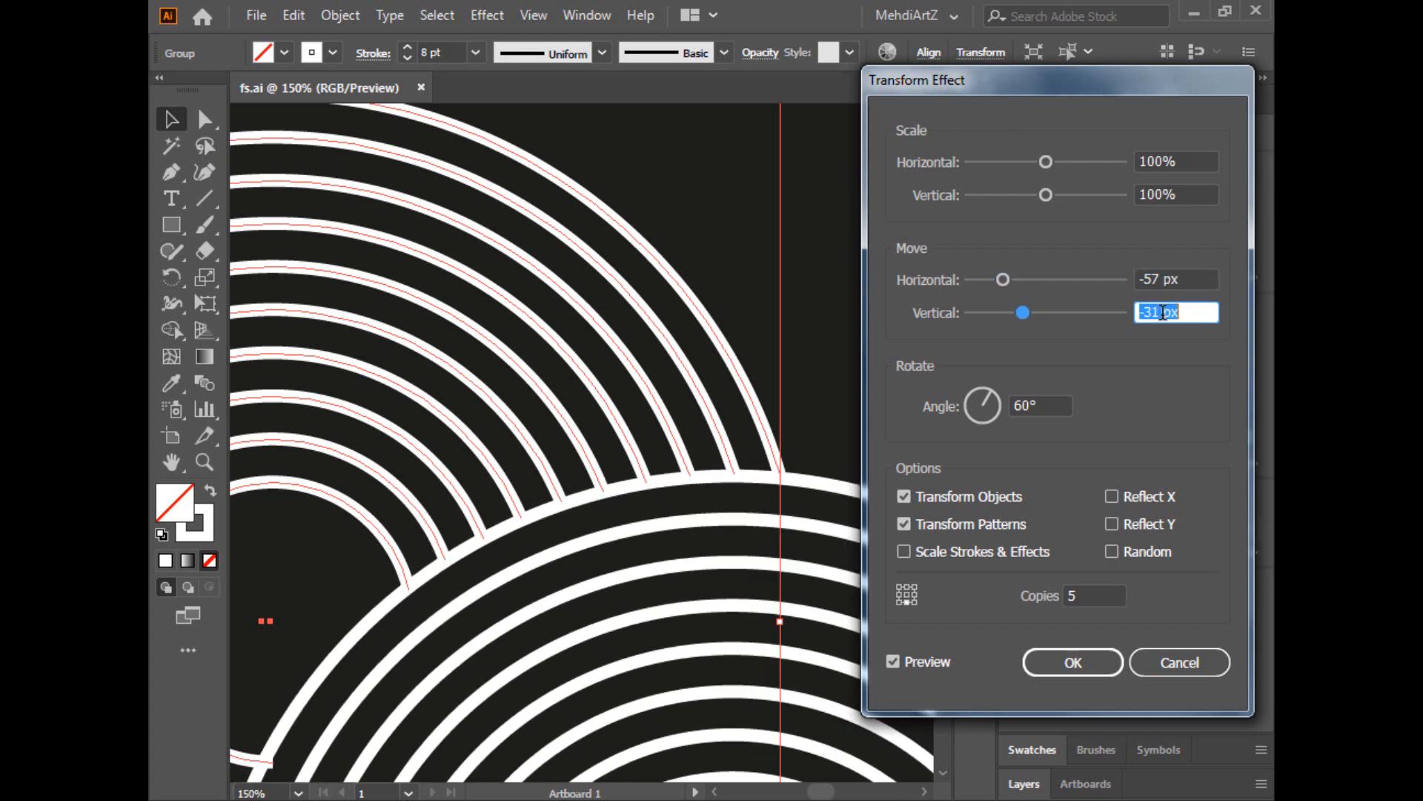
key("Up")
key("shift+Tab")
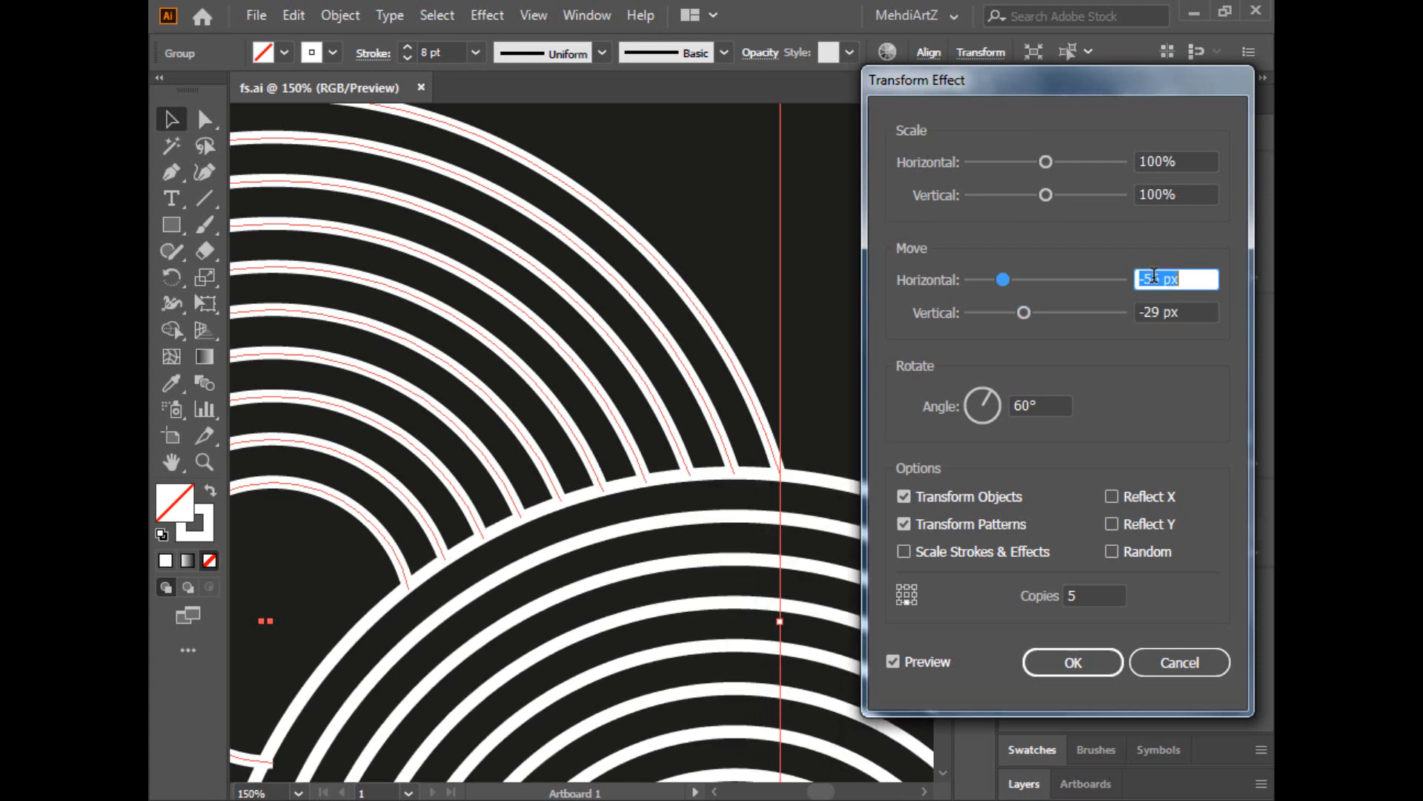
key("Tab")
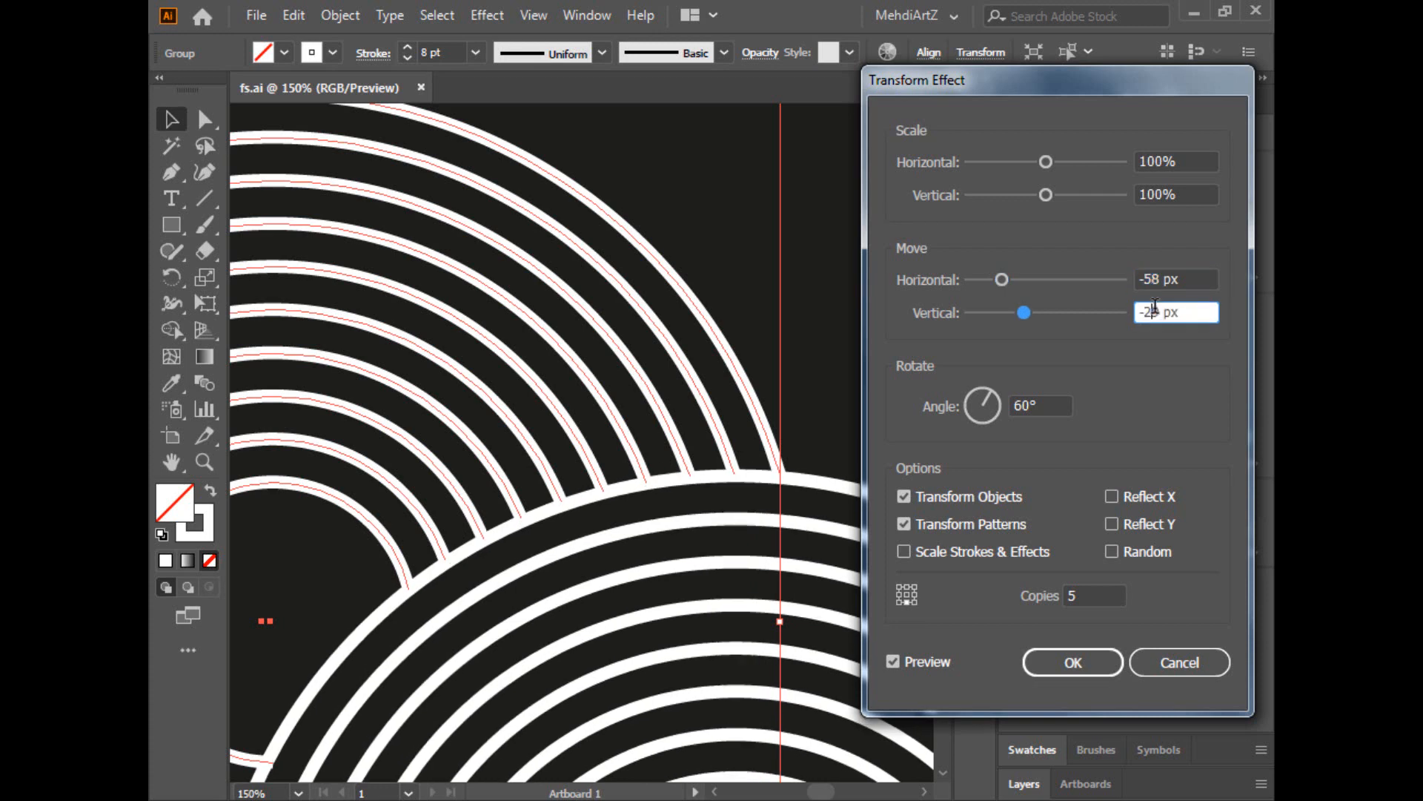
key("Up")
key("Up")
key("Up")
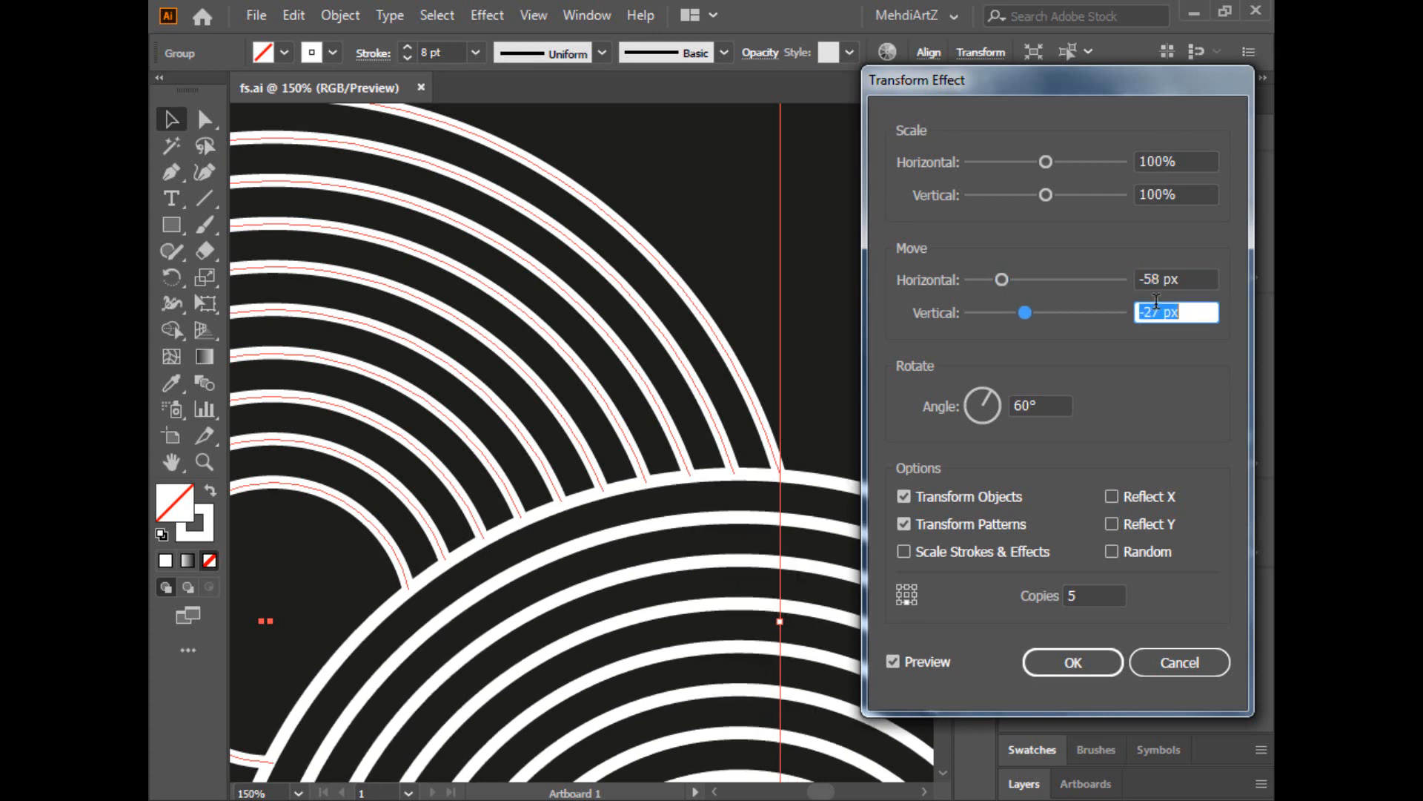
key("Up")
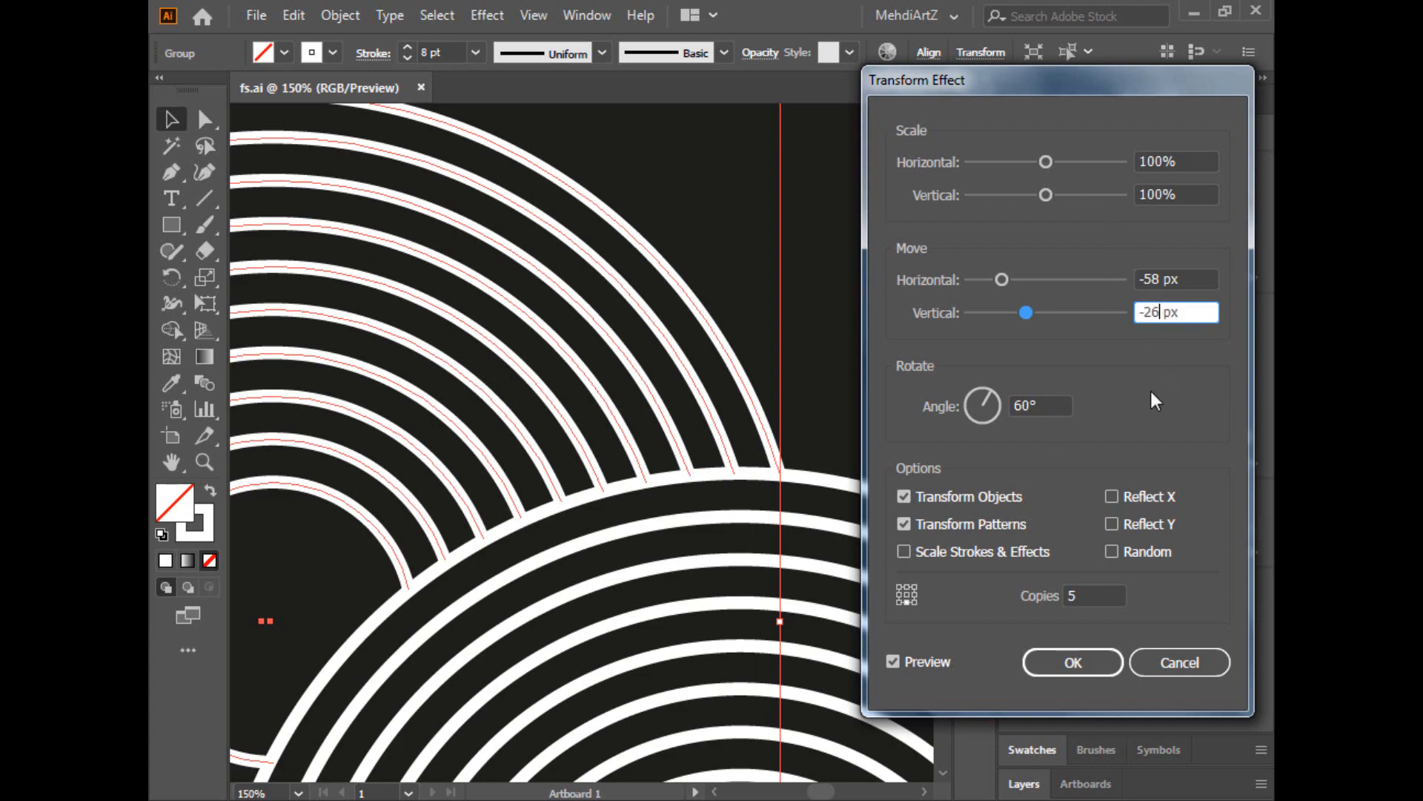
left_click(1062, 662)
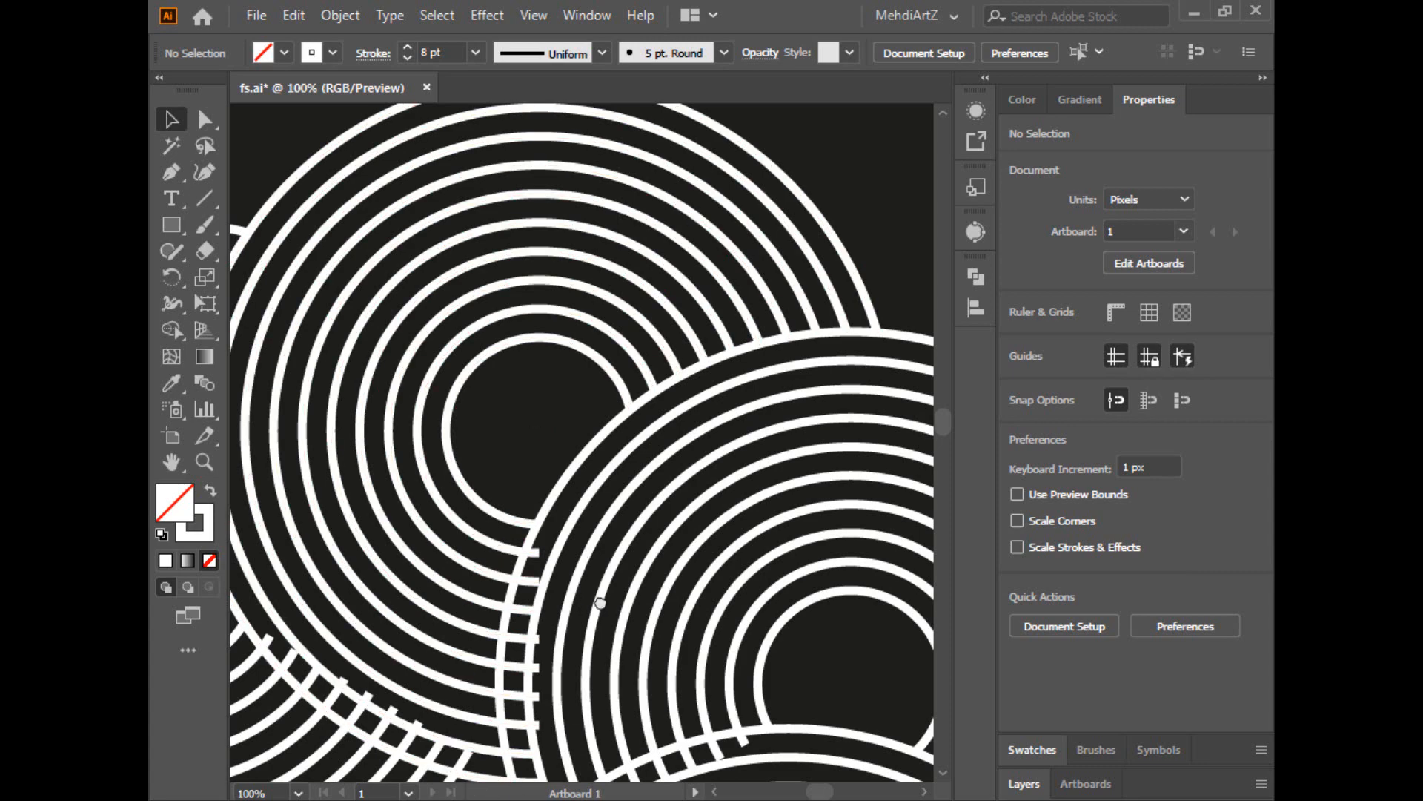
Step: Add anchor points near the lower ends of the second to fourth arcs from inside where they cross the neighbouring motif's outer ring
scroll(598, 591, "up", 2)
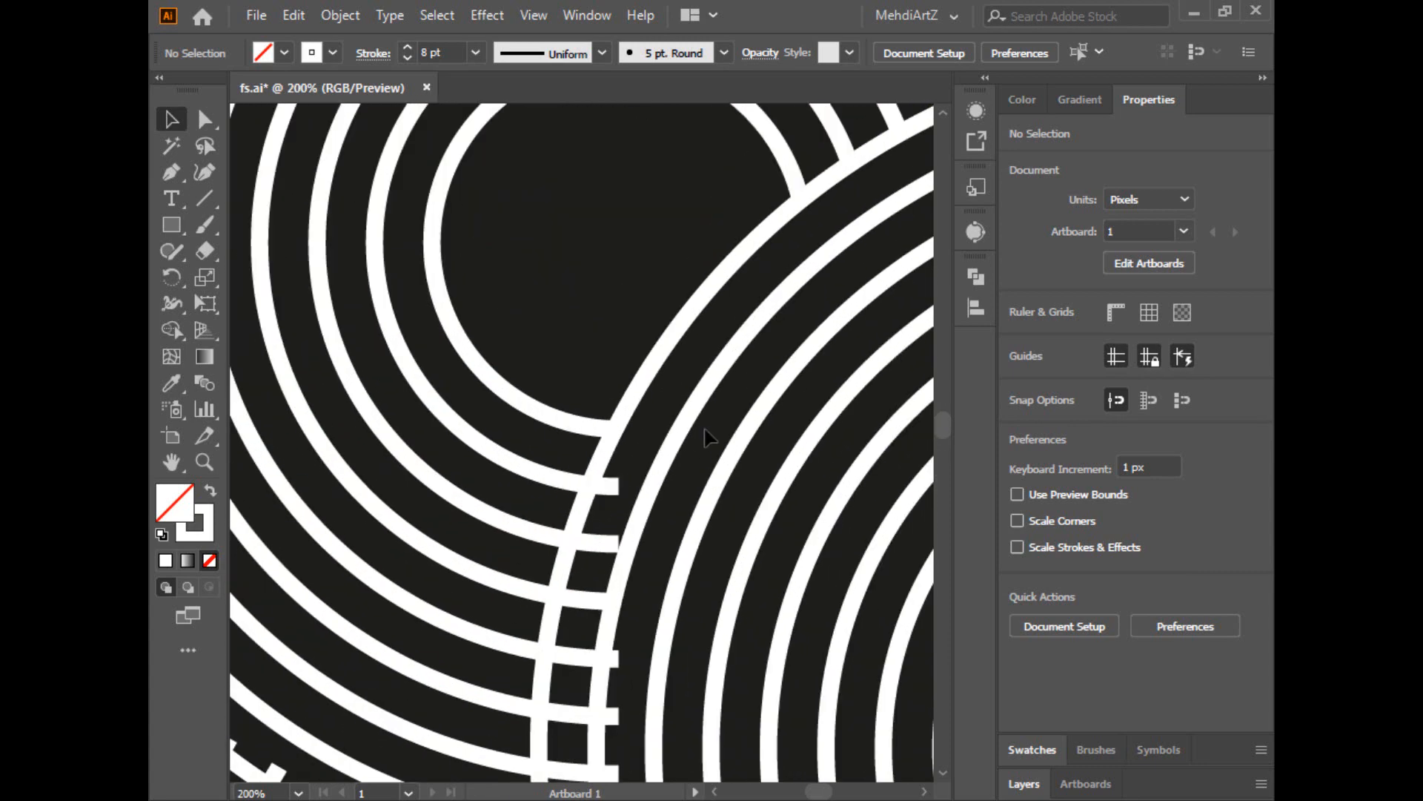
left_click(613, 424)
key("p")
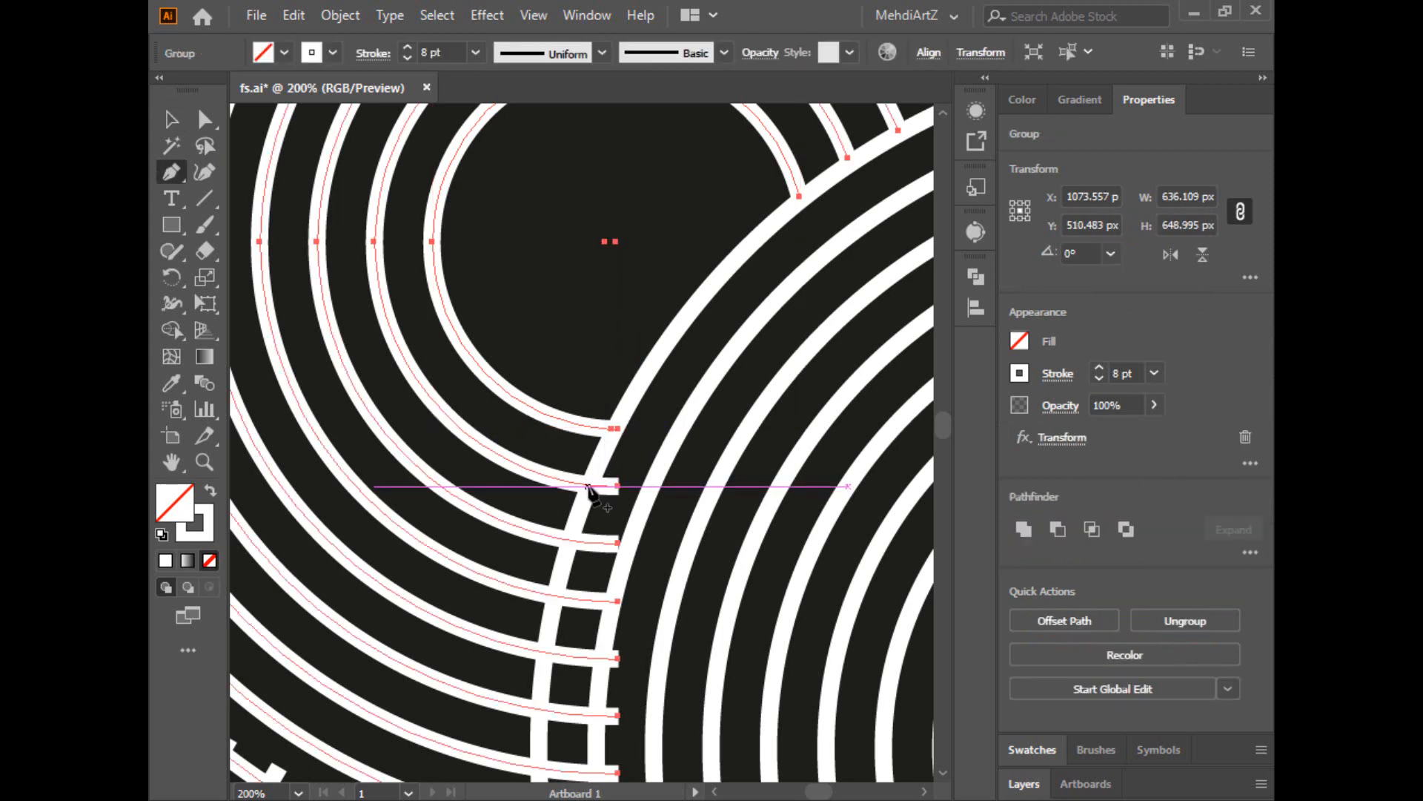
left_click(587, 486)
key("v")
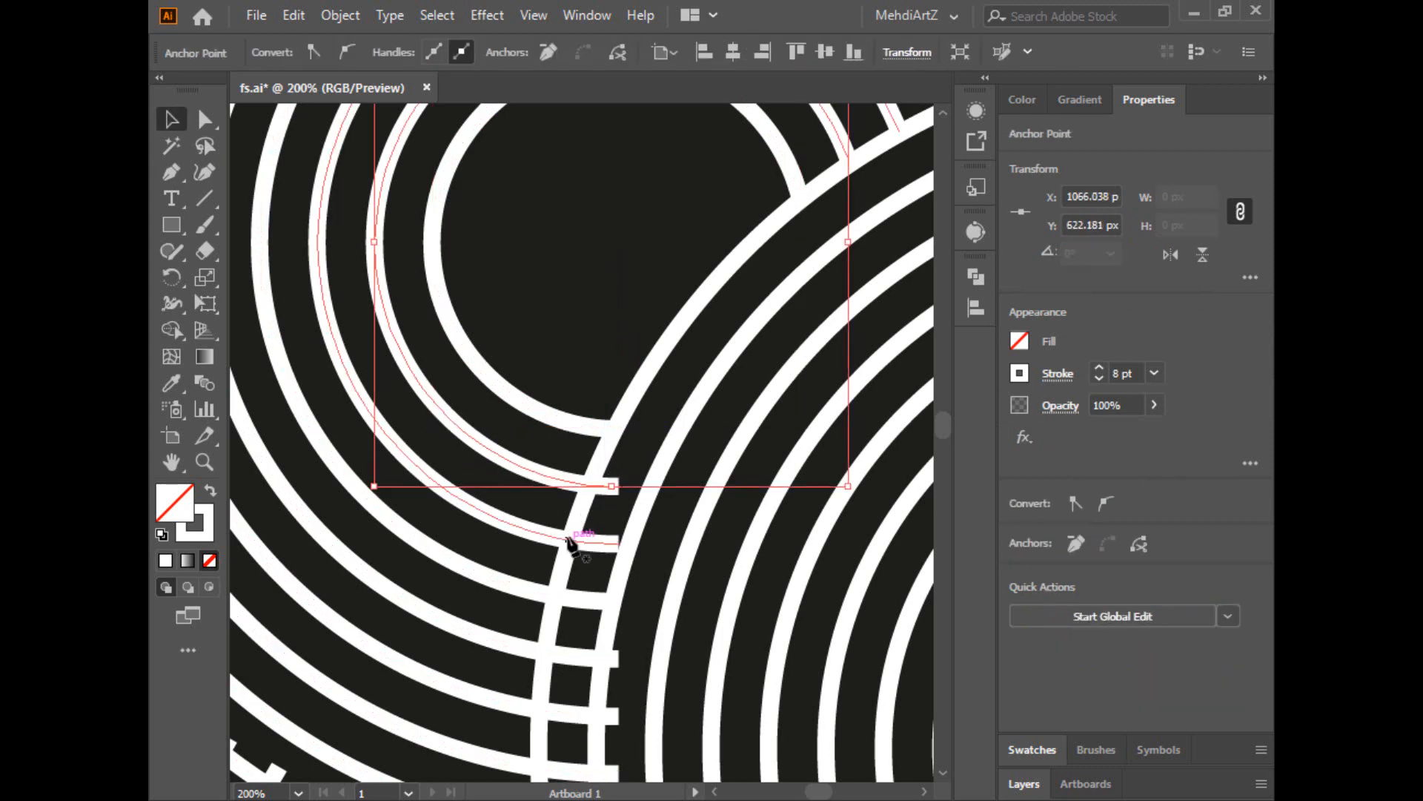
left_click(567, 539)
key("p")
left_click(567, 540)
key("v")
left_click(556, 596)
key("p")
left_click(556, 596)
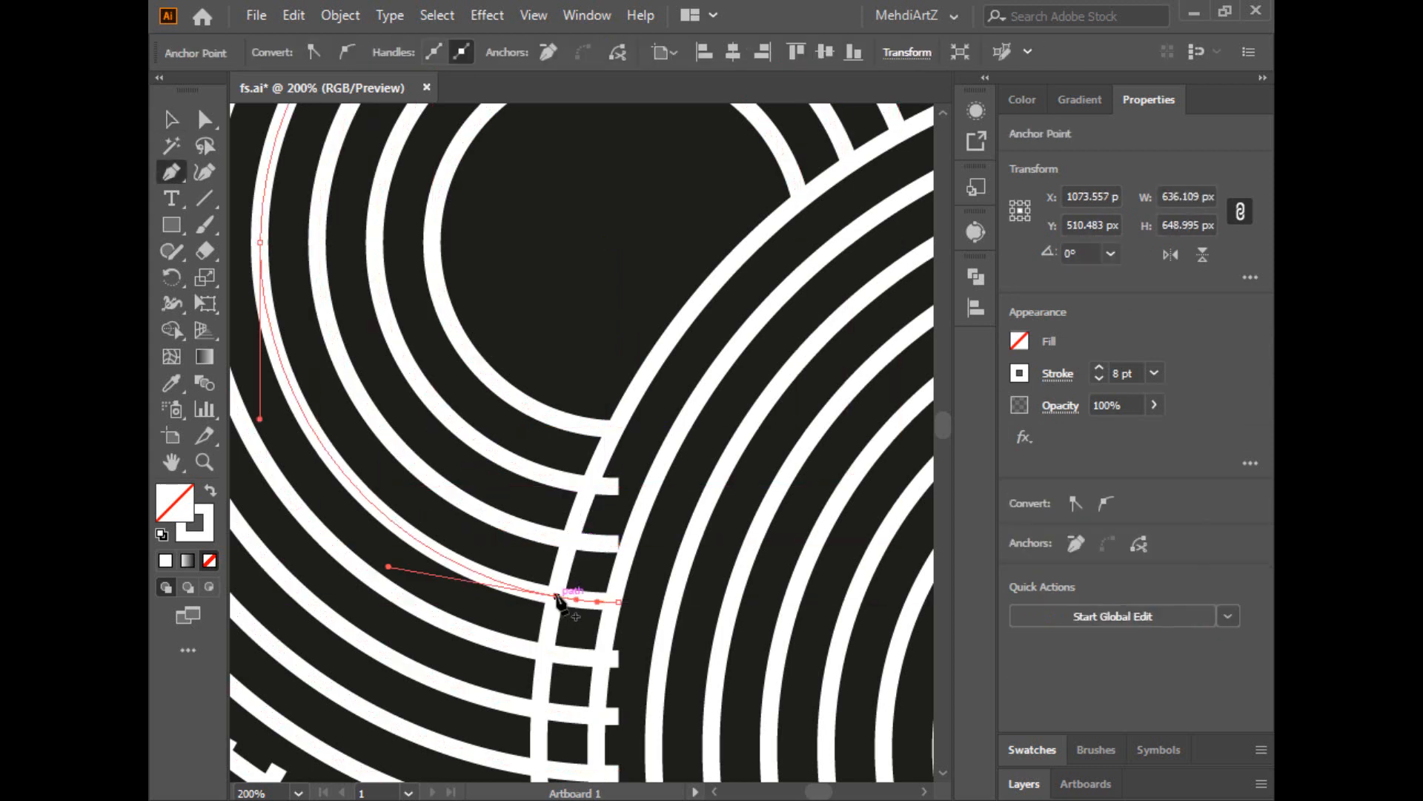
Step: Add anchor points near the lower ends of the fifth to seventh arcs where they cross the neighbouring motif's outer ring
key("v")
left_click(546, 653)
key("p")
left_click(545, 652)
key("v")
left_click(539, 710)
key("p")
left_click(540, 710)
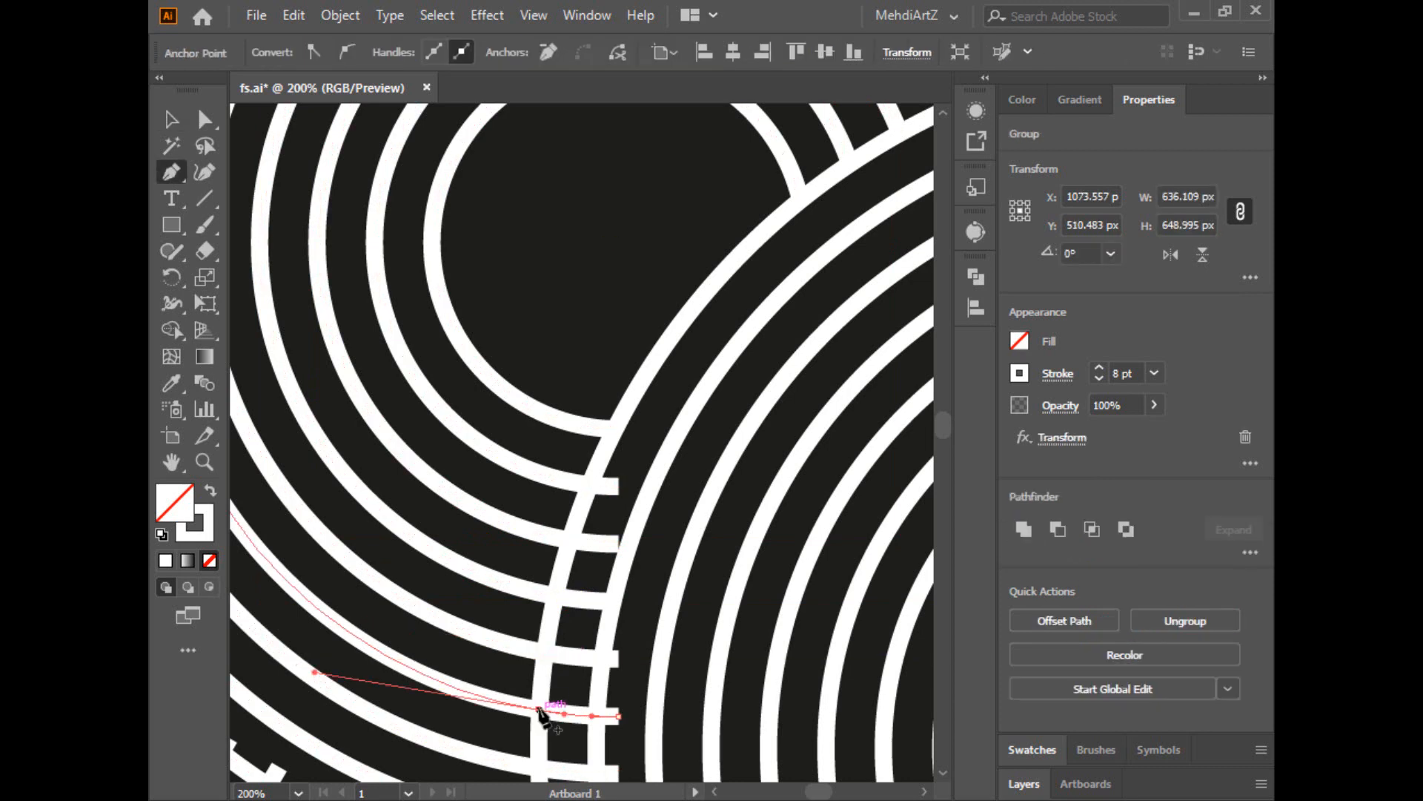
key("v")
left_click(538, 767)
key("p")
left_click(539, 768)
Step: Add anchor points near the lower ends of the three outermost arcs where they cross the neighbouring motif's outer ring
left_click_drag(549, 763, 596, 463)
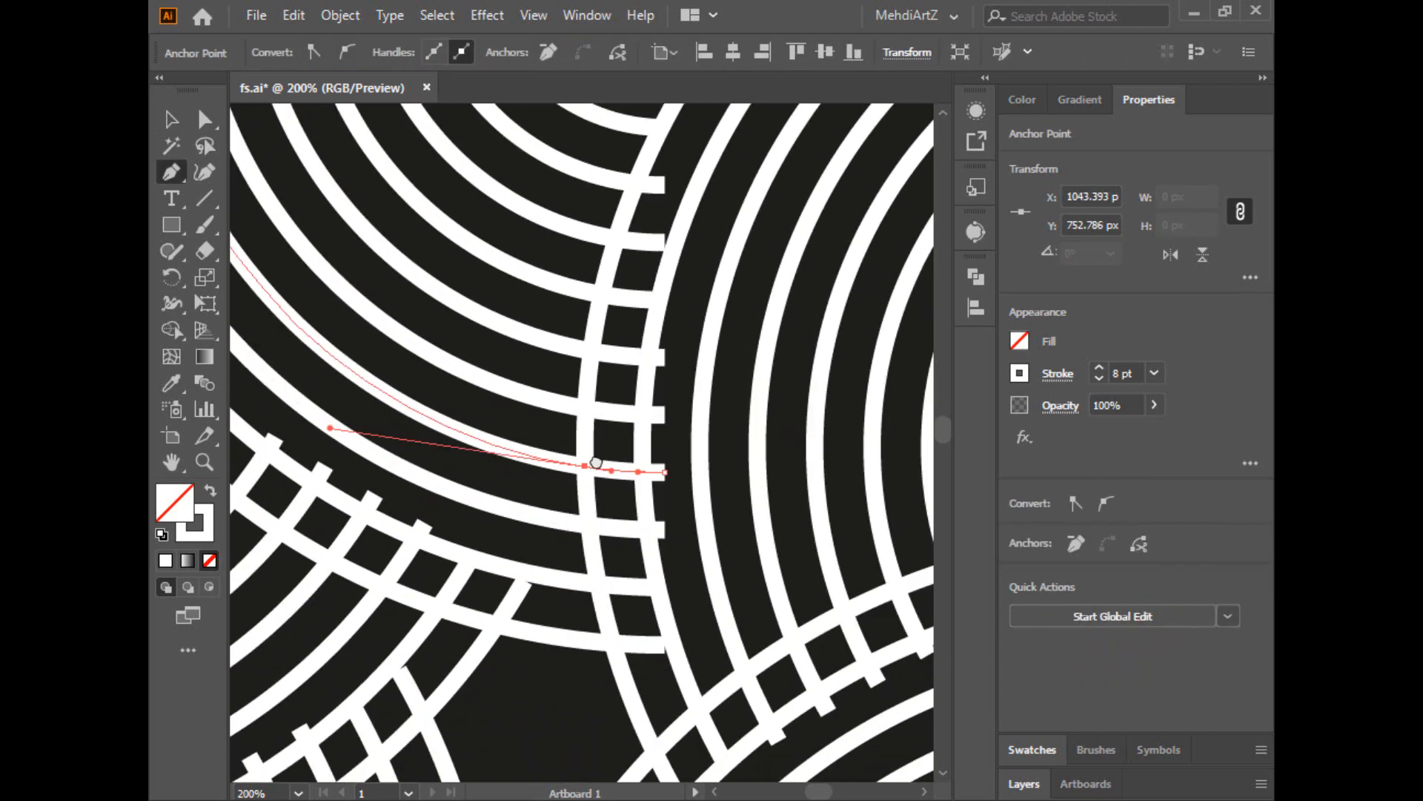
key("v")
left_click(587, 526)
key("p")
left_click(587, 523)
key("v")
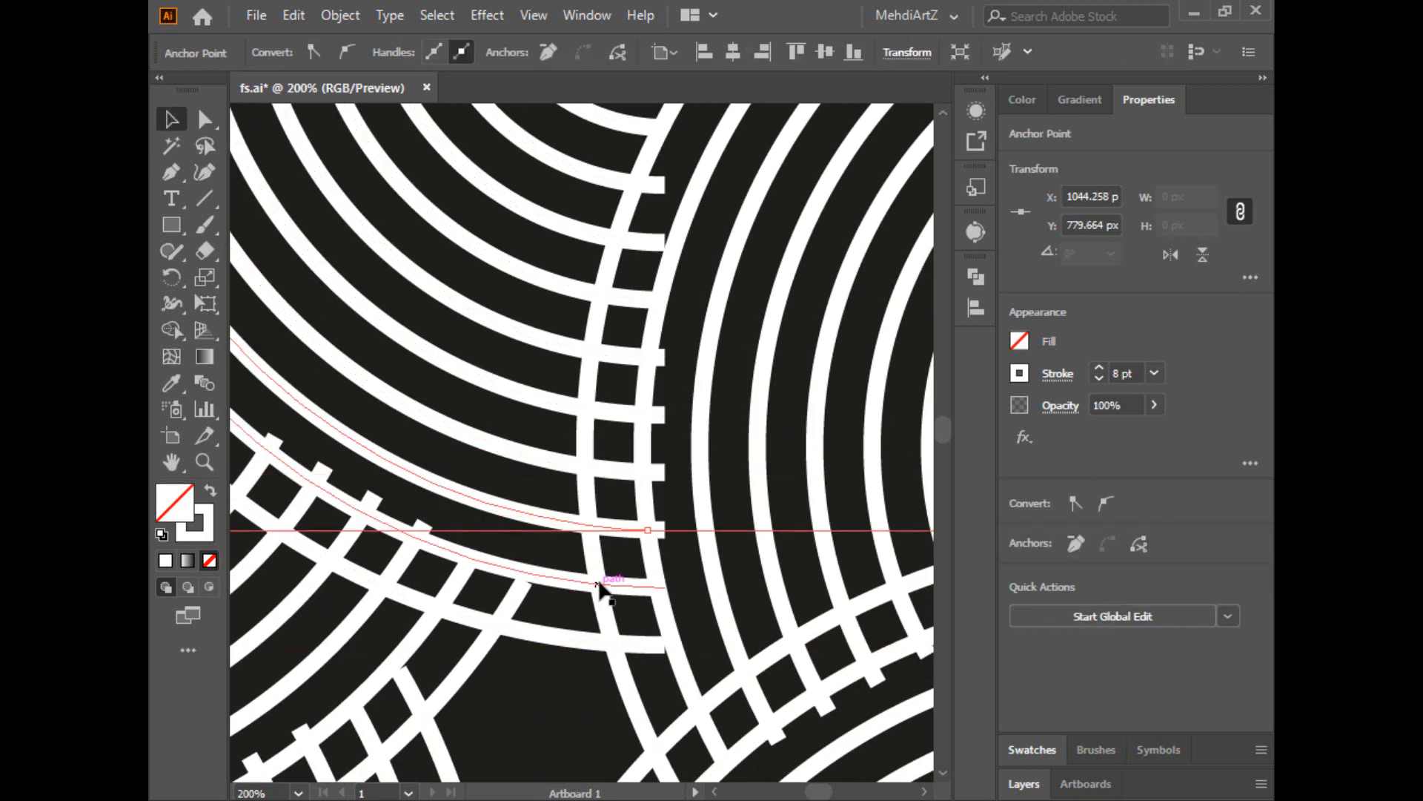
left_click(602, 588)
key("p")
left_click(602, 587)
key("v")
left_click(612, 640)
key("p")
left_click(611, 642)
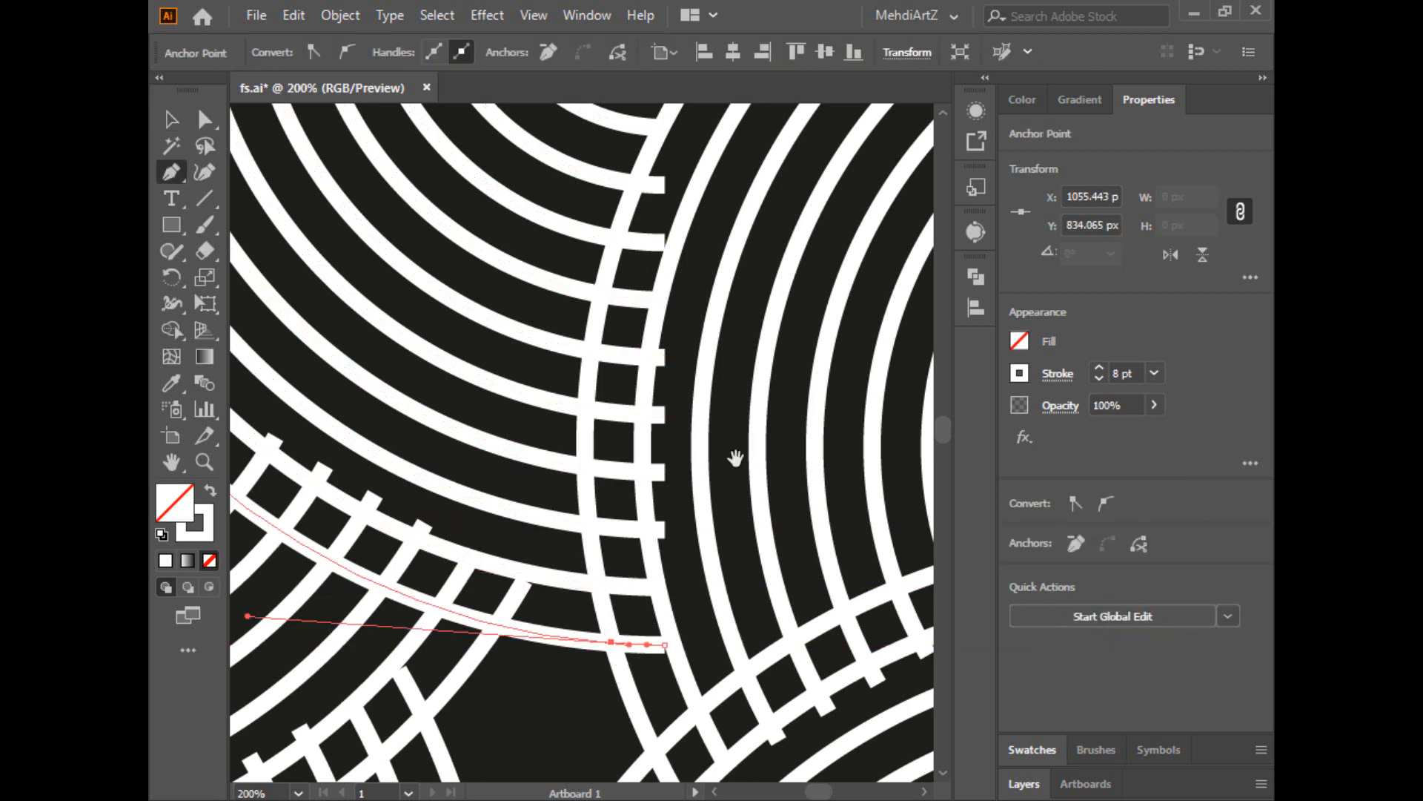
Step: Delete the lower end anchors of the two innermost arcs so they stop at the neighbouring motif's outer ring
left_click_drag(736, 459, 660, 524)
left_click(205, 119)
left_click(635, 203)
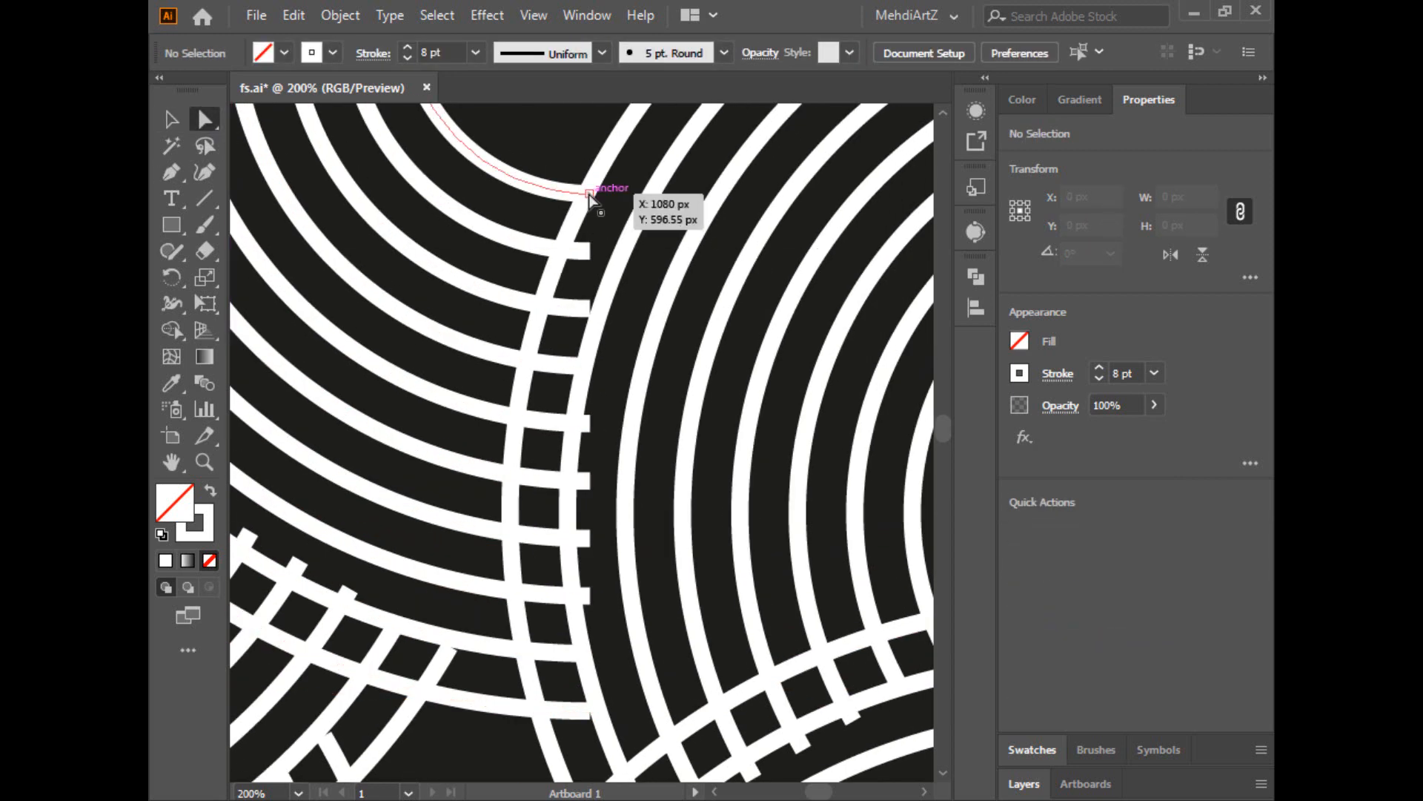
left_click(589, 194)
key("Delete")
left_click(589, 251)
key("Delete")
Step: Delete the overlapping lower end segments of the remaining eight arcs and check the trimmed line ends around the motifs
left_click_drag(610, 295, 577, 756)
key("ctrl+z")
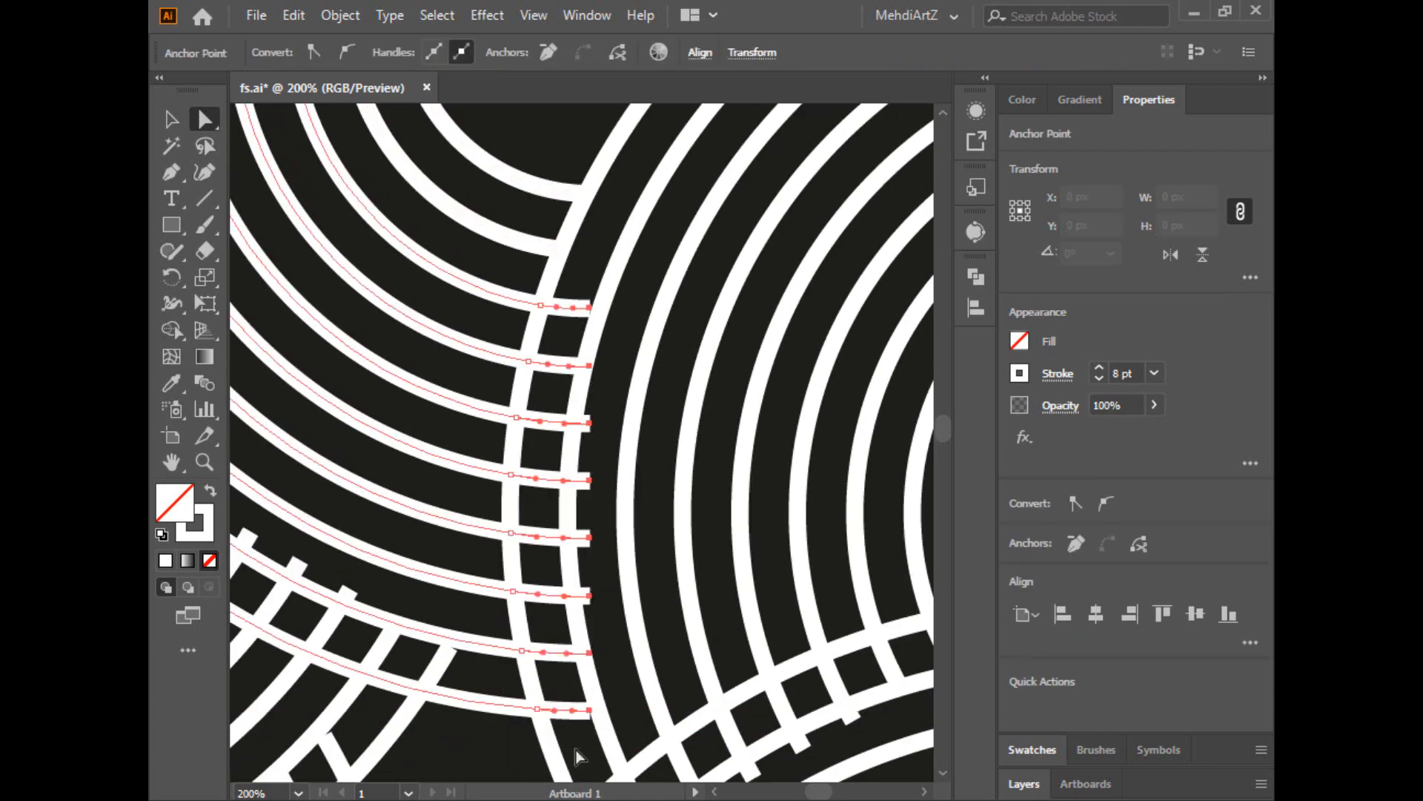
key("Delete")
left_click(550, 481)
scroll(581, 469, "down", 3)
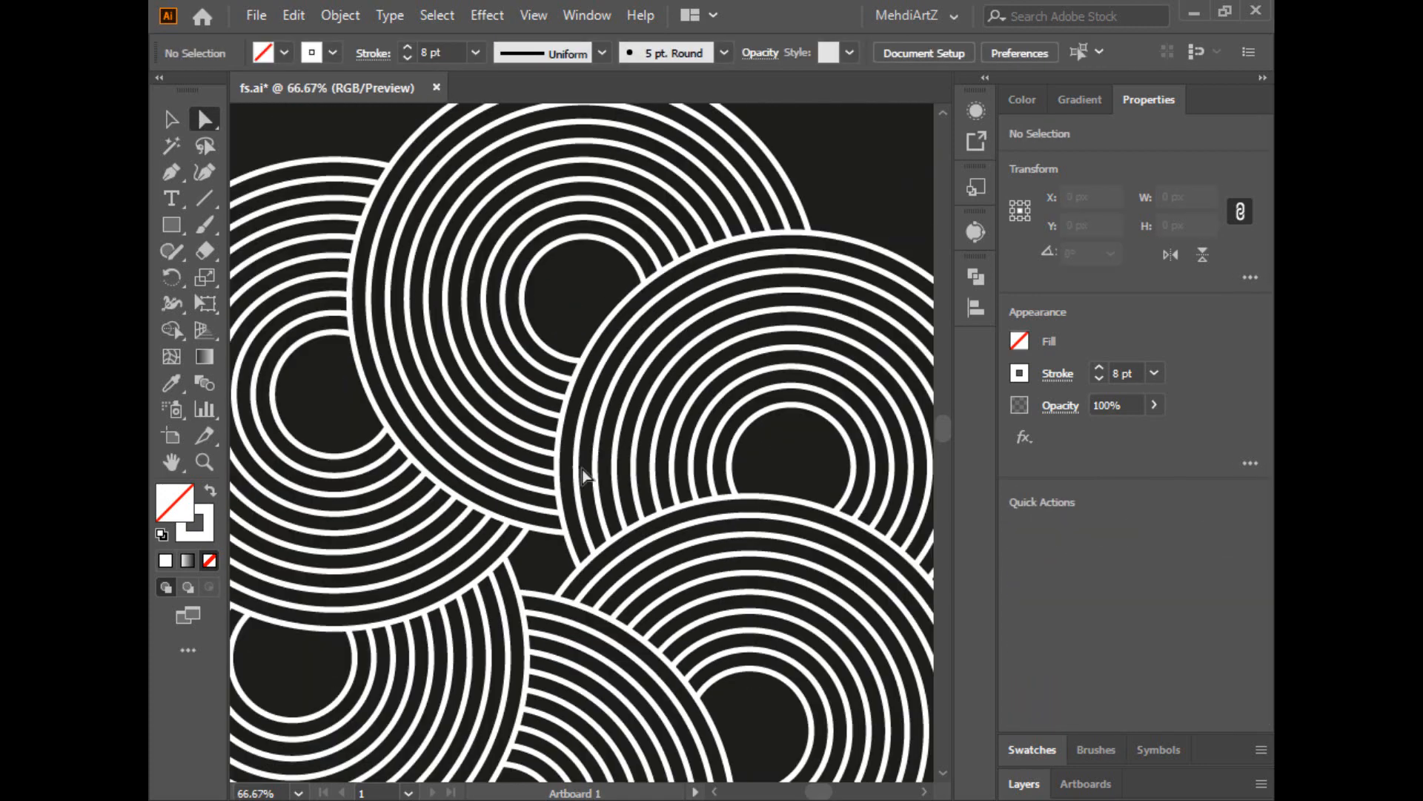
left_click_drag(683, 331, 571, 454)
scroll(501, 556, "up", 1)
scroll(501, 564, "up", 2)
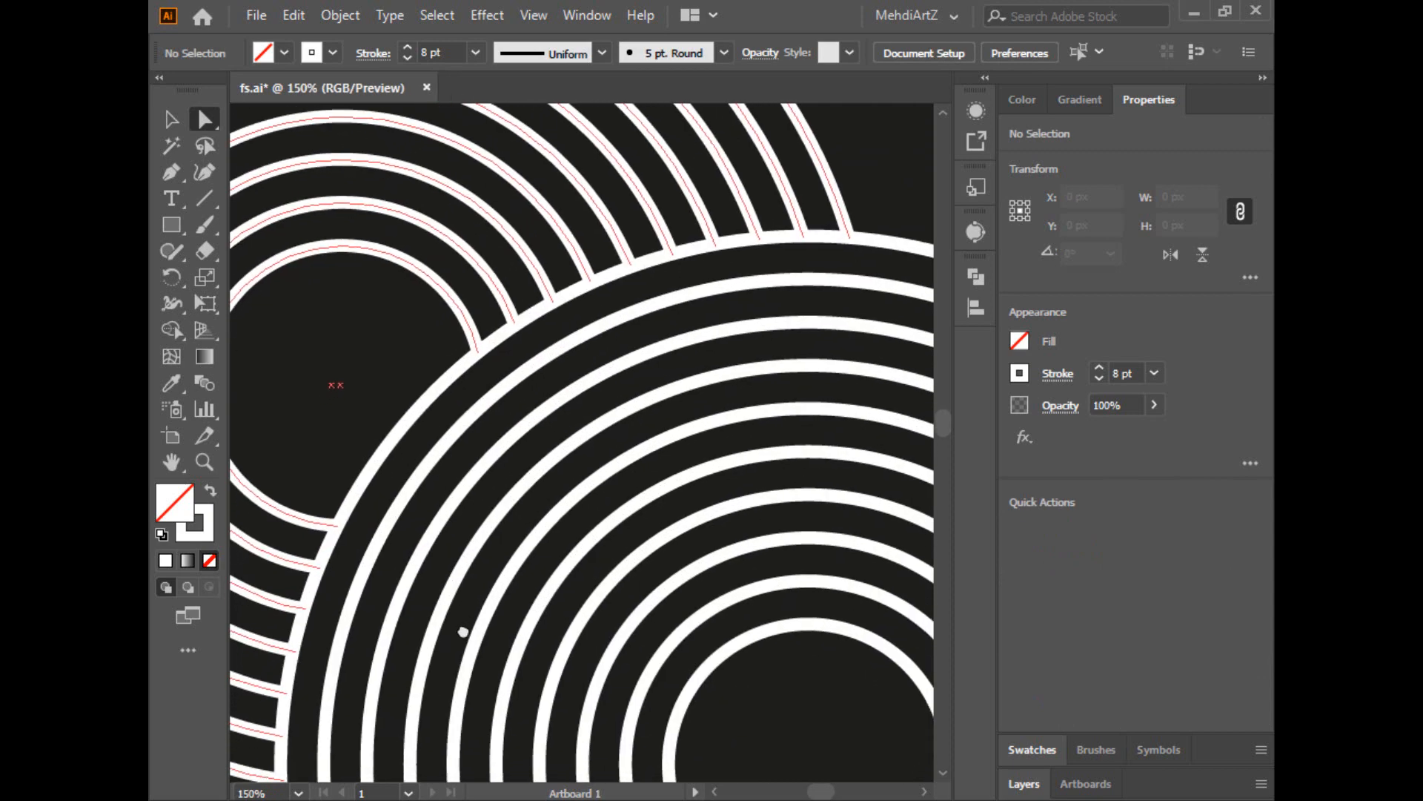
scroll(461, 635, "down", 3)
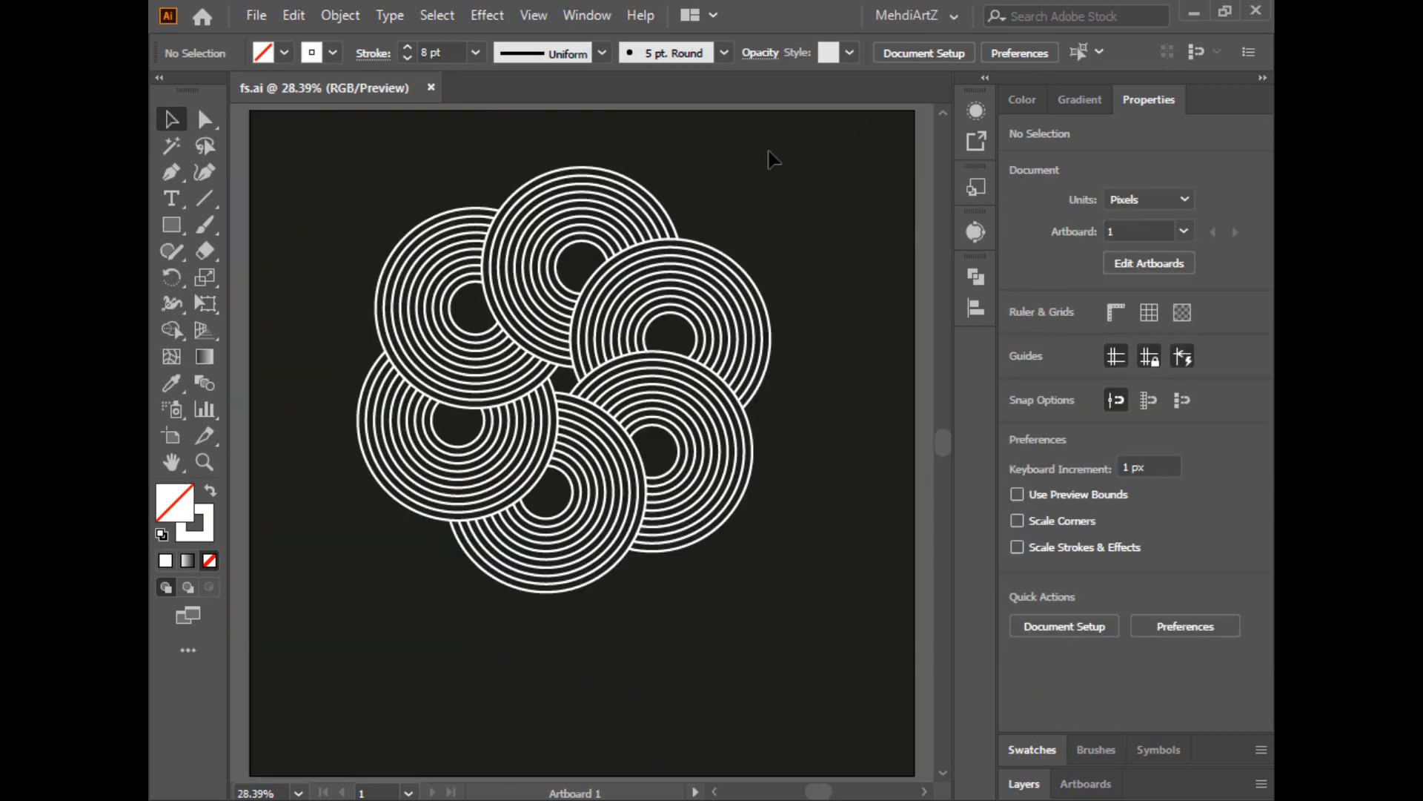
Step: Expand the appearance of the six-motif group and convert its strokes into filled shapes
left_click_drag(772, 158, 492, 309)
left_click(345, 14)
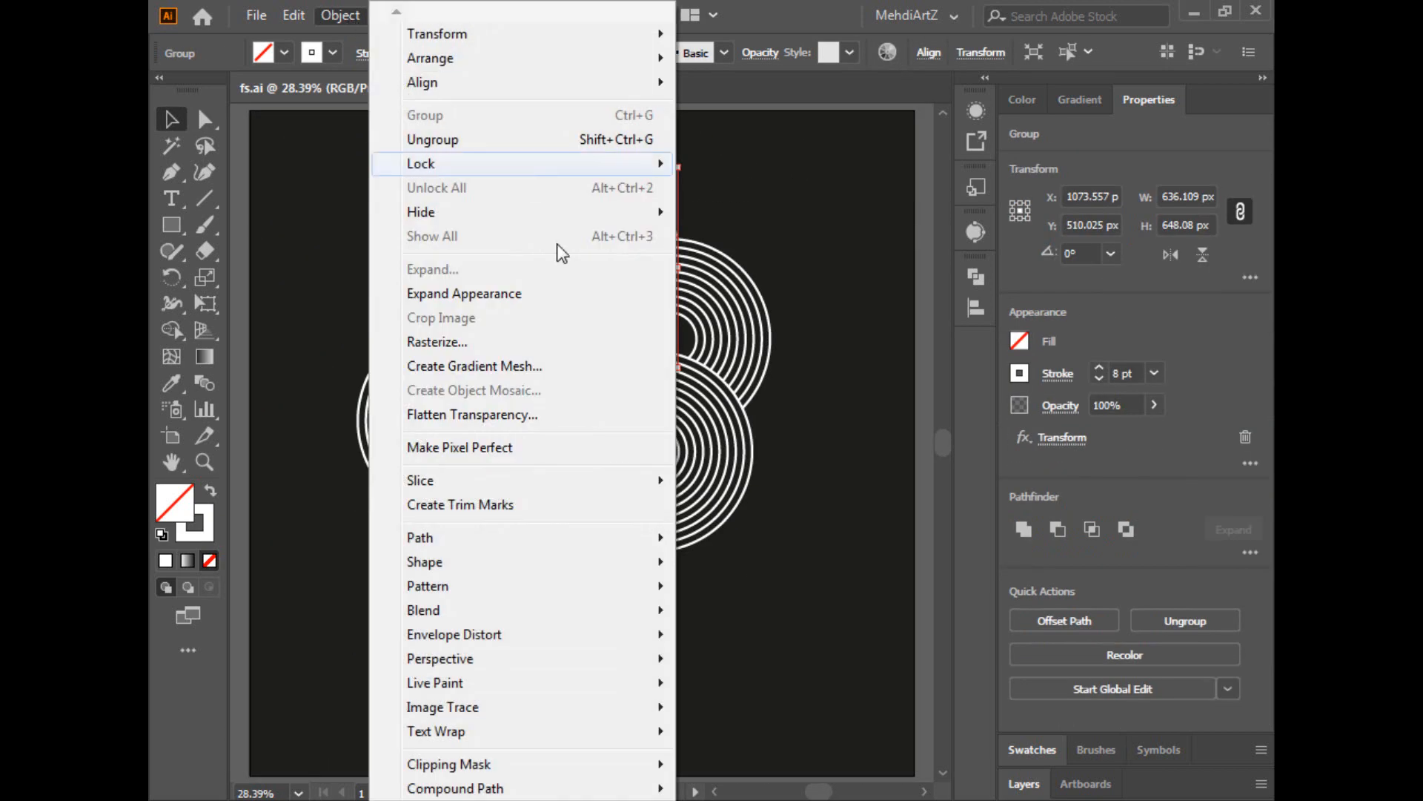
left_click(528, 294)
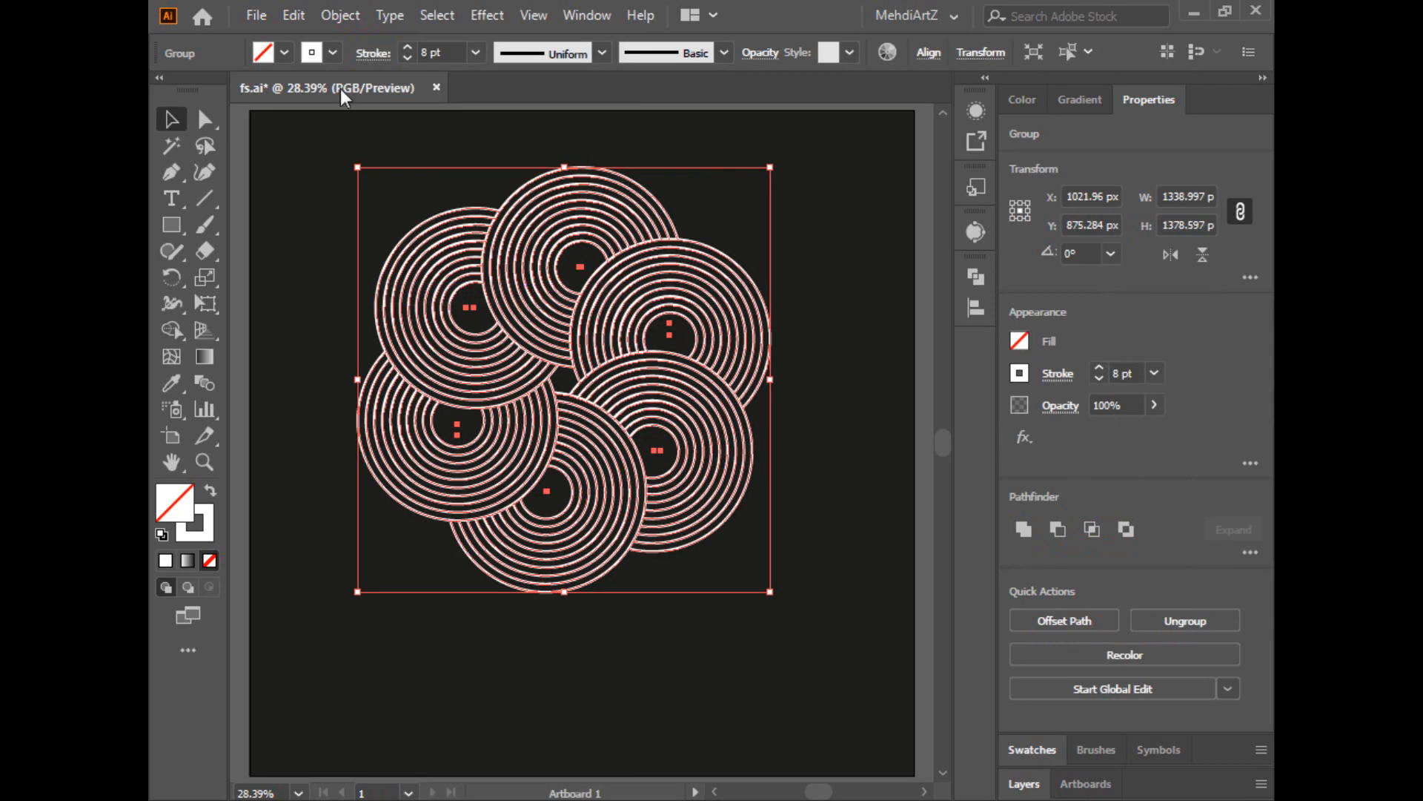
left_click(329, 22)
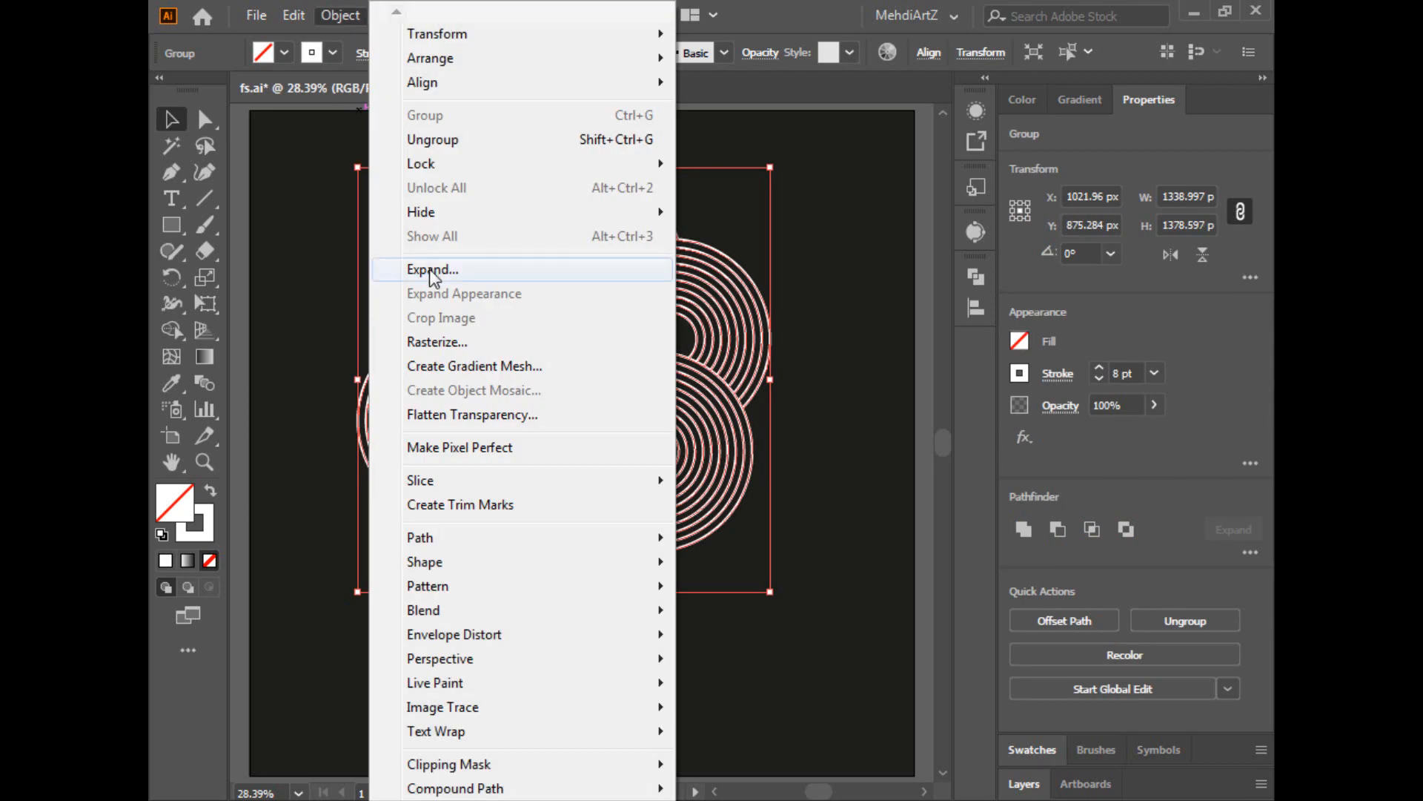
left_click(389, 271)
left_click(659, 536)
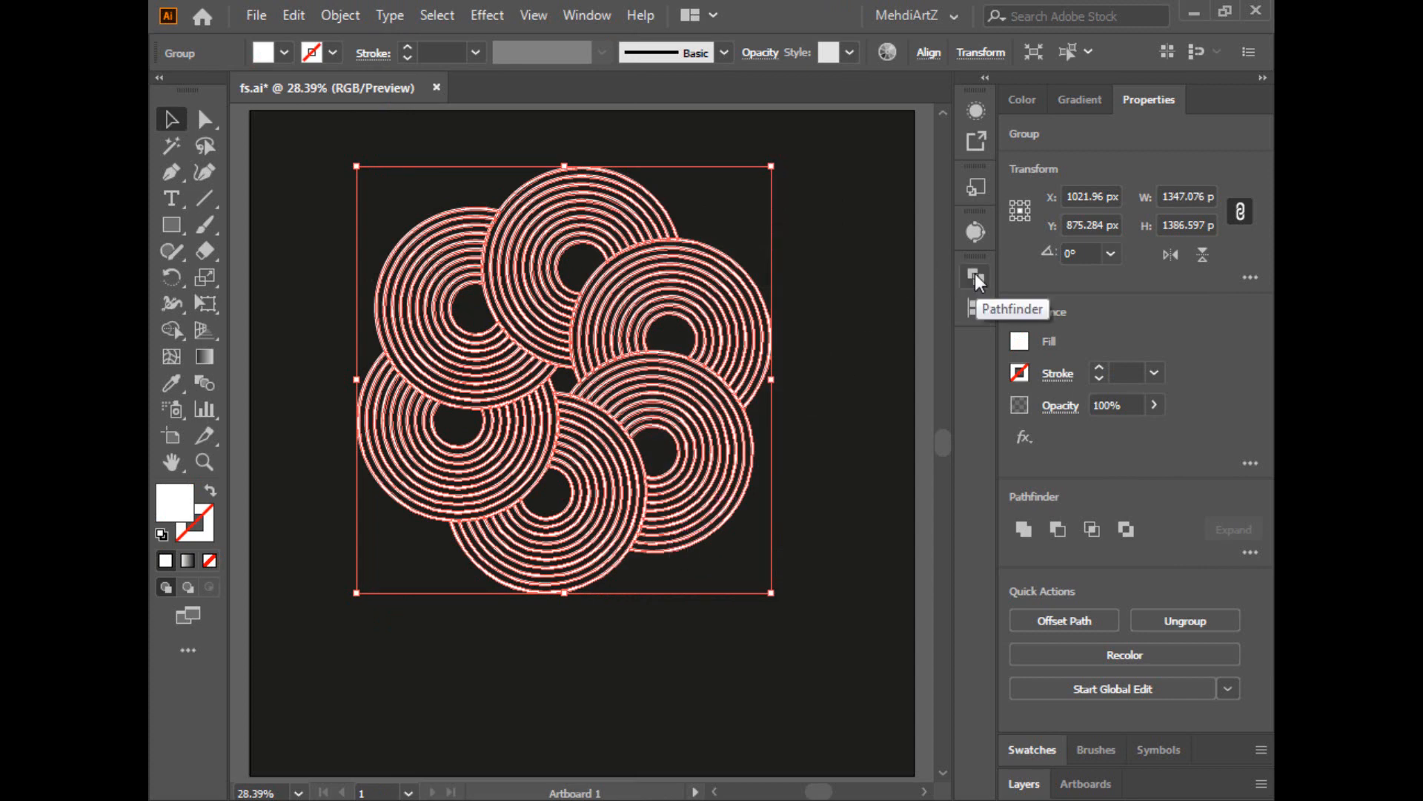
Step: Unite all the expanded shapes into a single compound path with Pathfinder
left_click(587, 14)
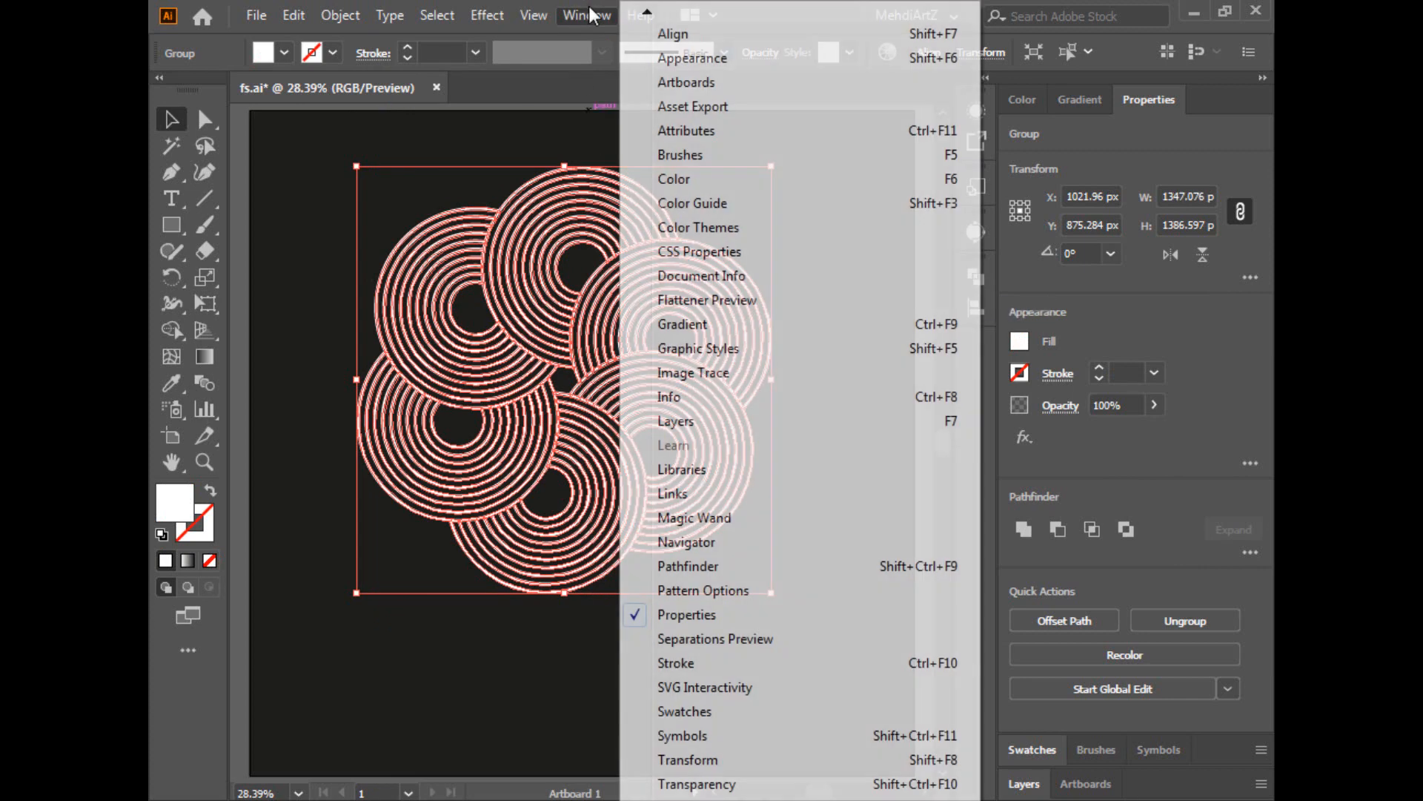
left_click(688, 566)
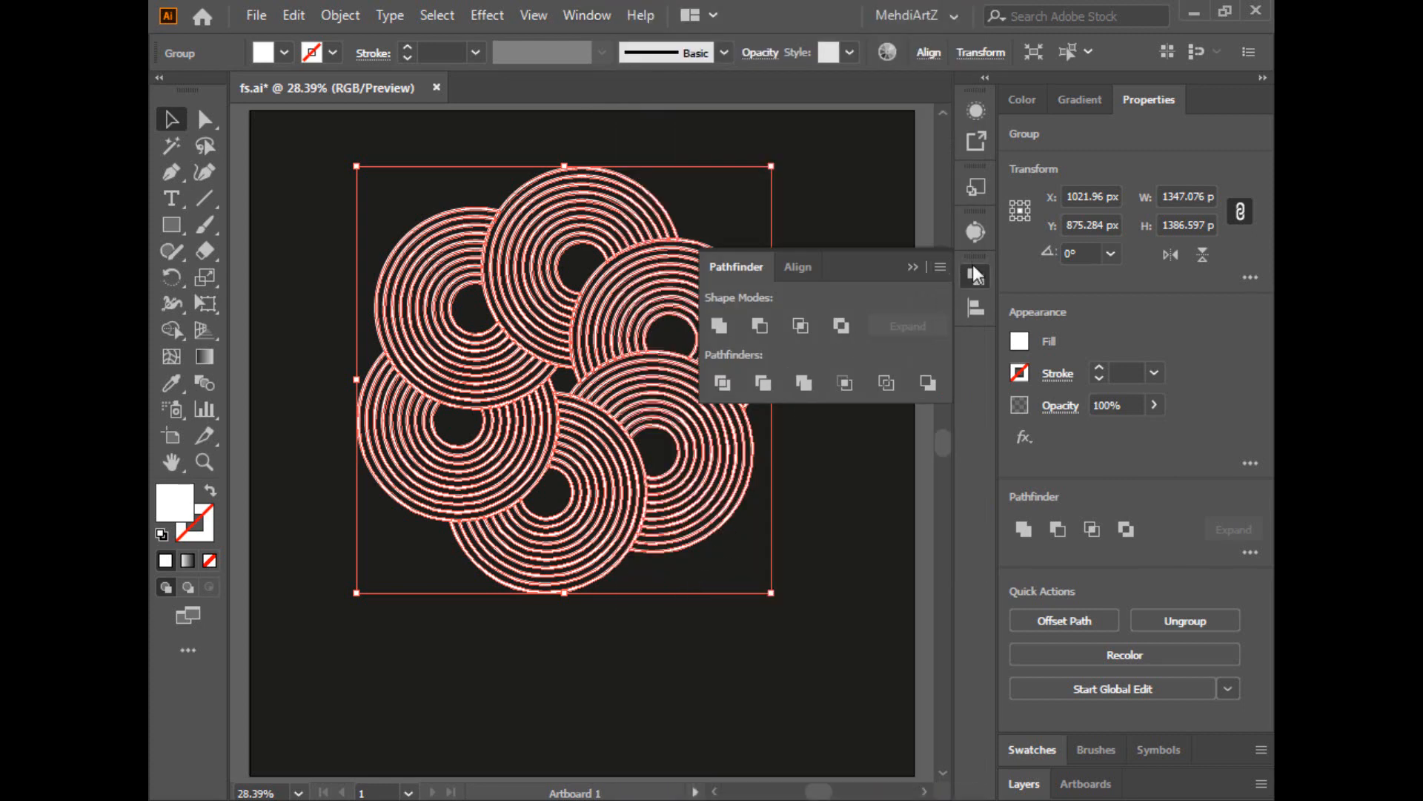
left_click(719, 326)
left_click(829, 191)
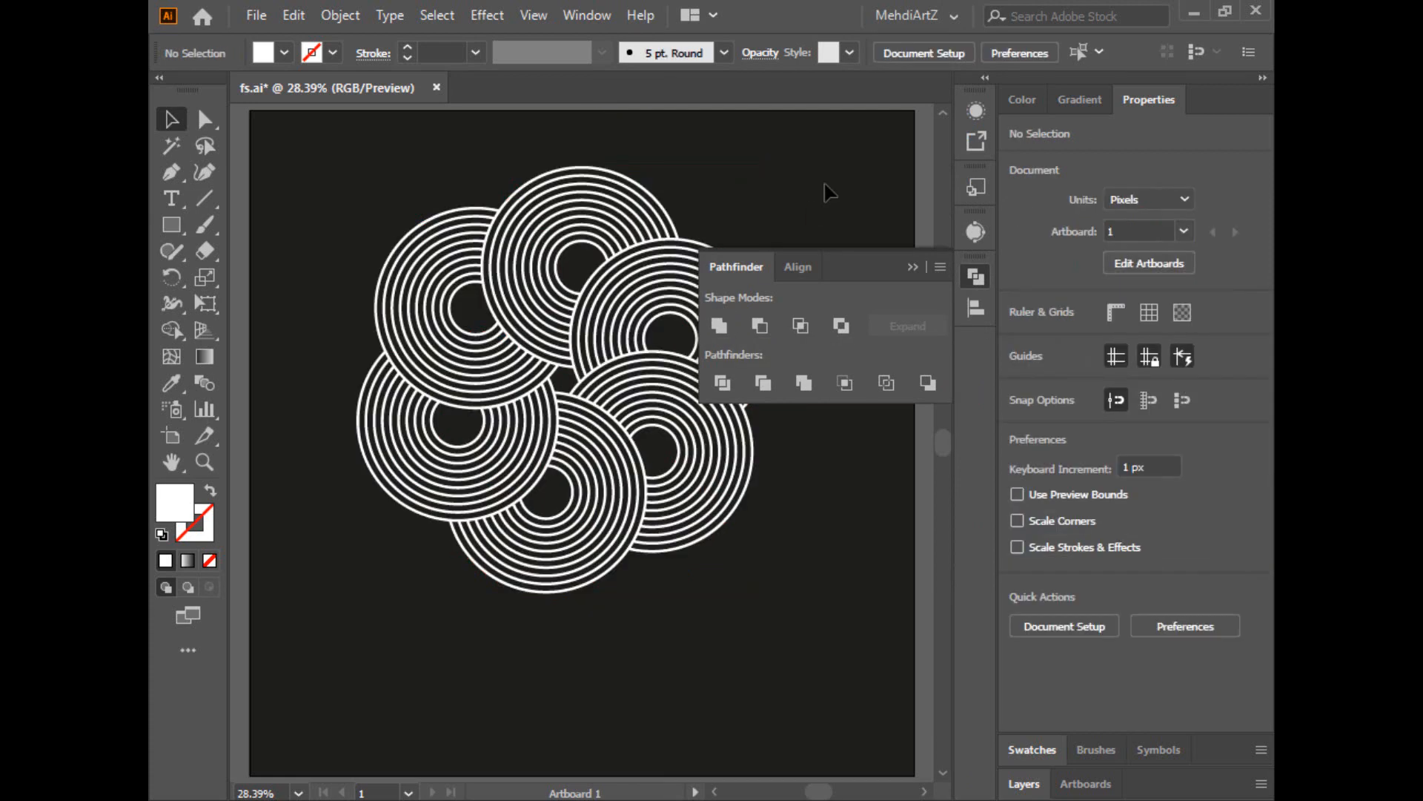
left_click(509, 359)
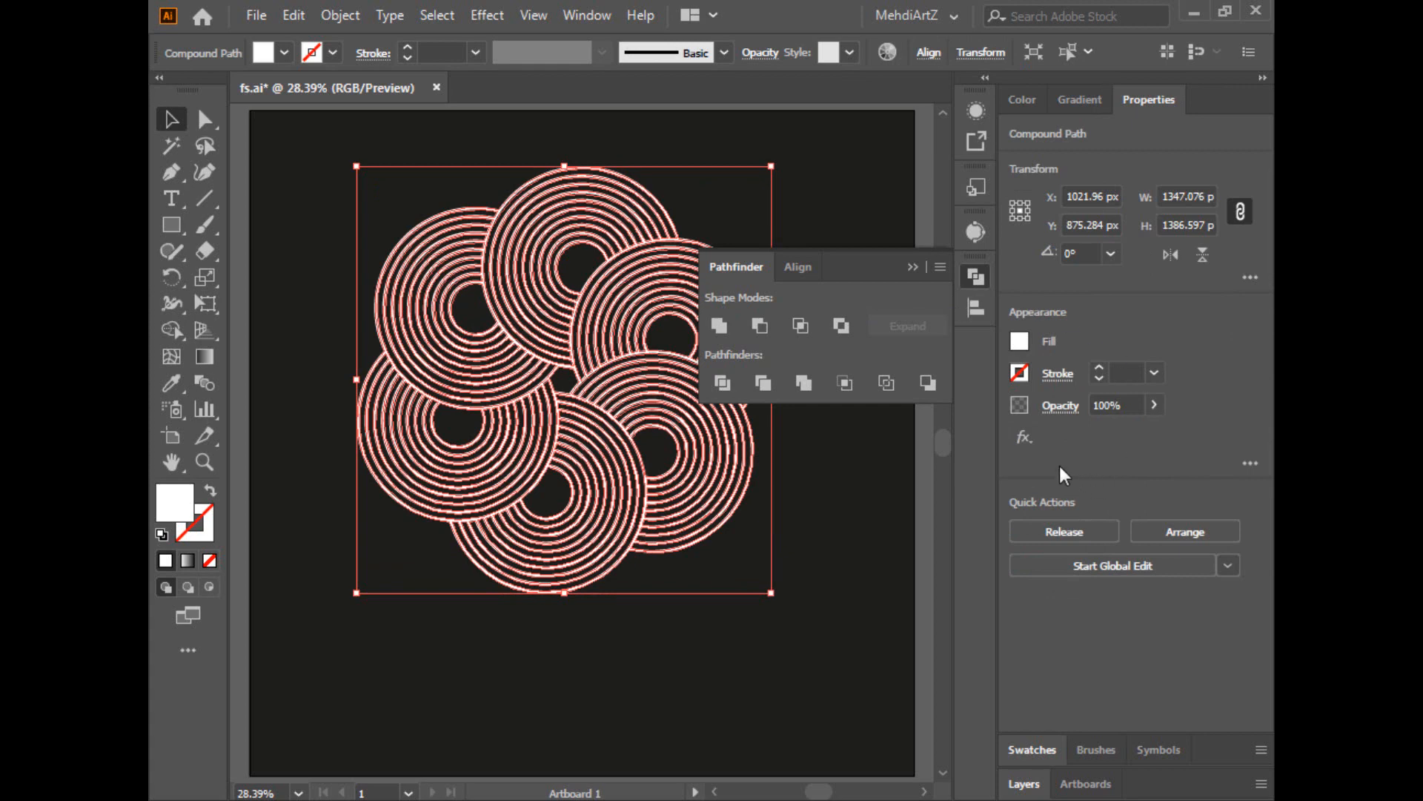
left_click(917, 215)
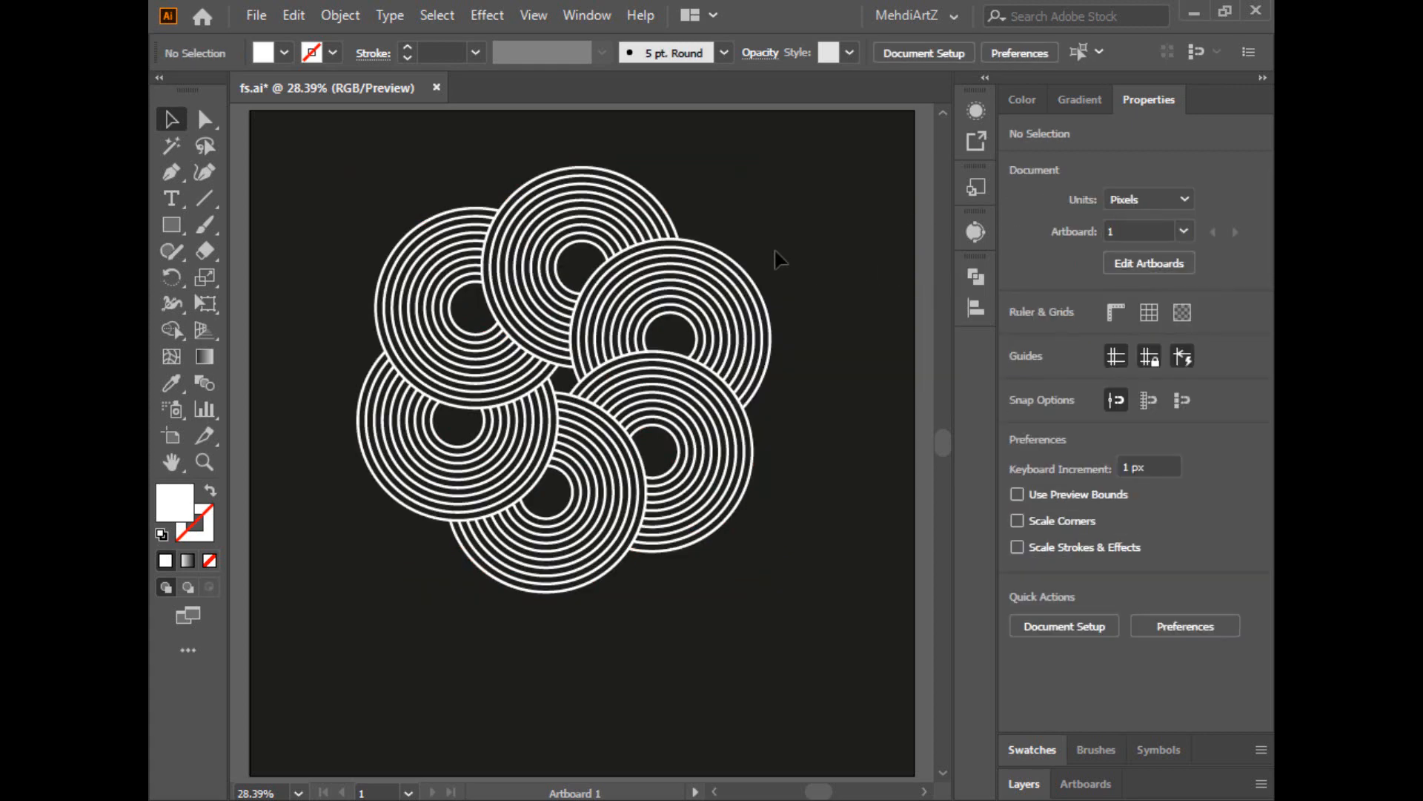
Step: Centre the logo horizontally and vertically on the artboard, and enlarge it proportionally about its centre
left_click_drag(771, 176, 369, 597)
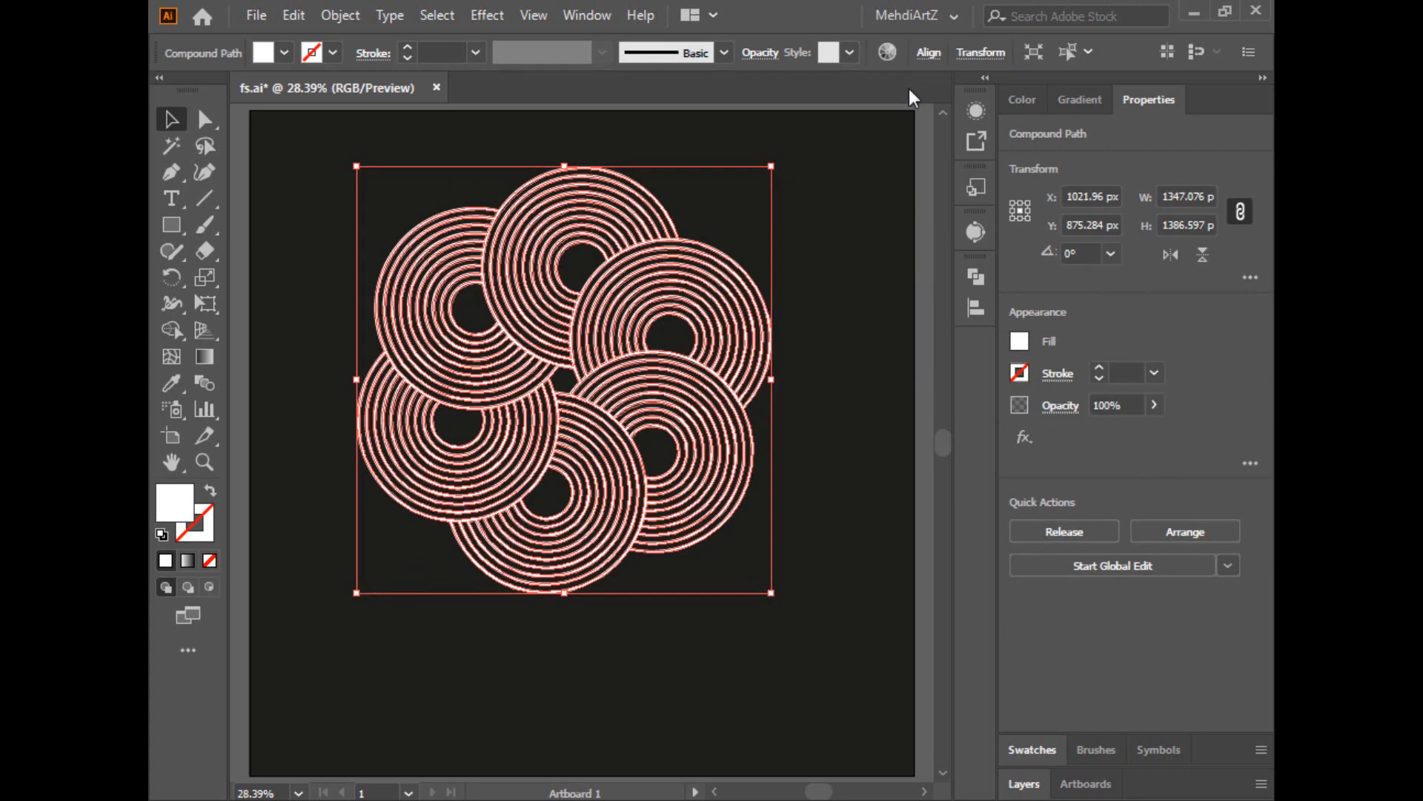
left_click(929, 53)
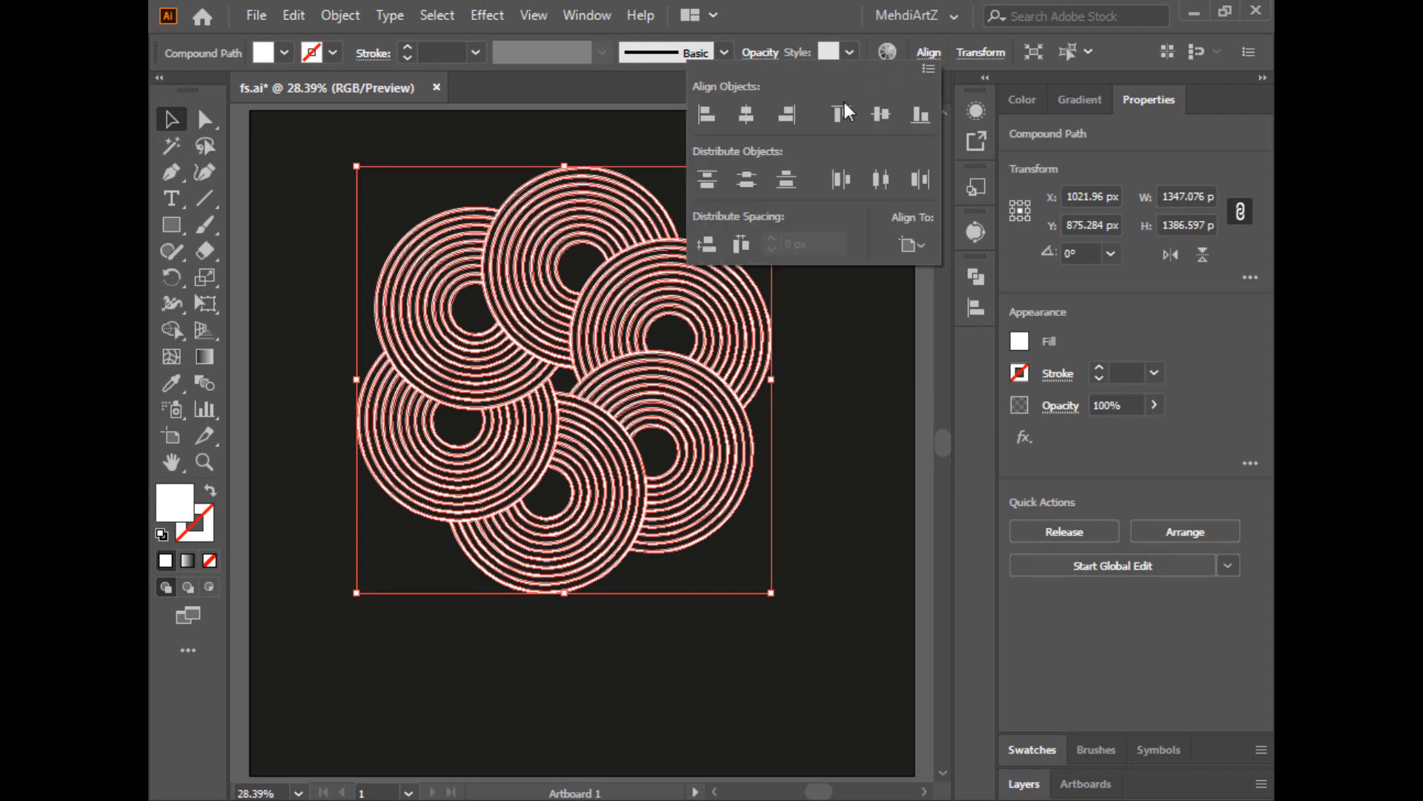
left_click(747, 118)
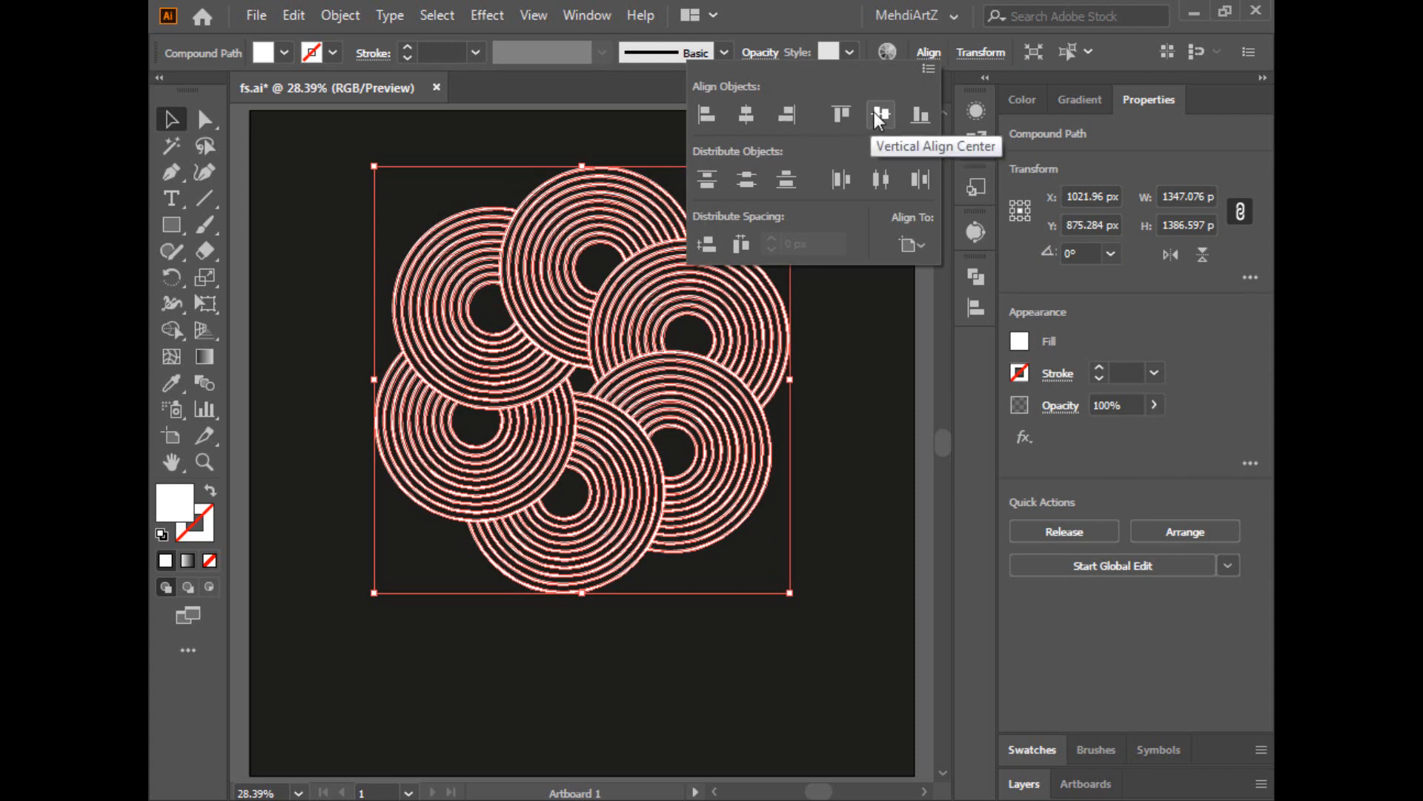
left_click(880, 115)
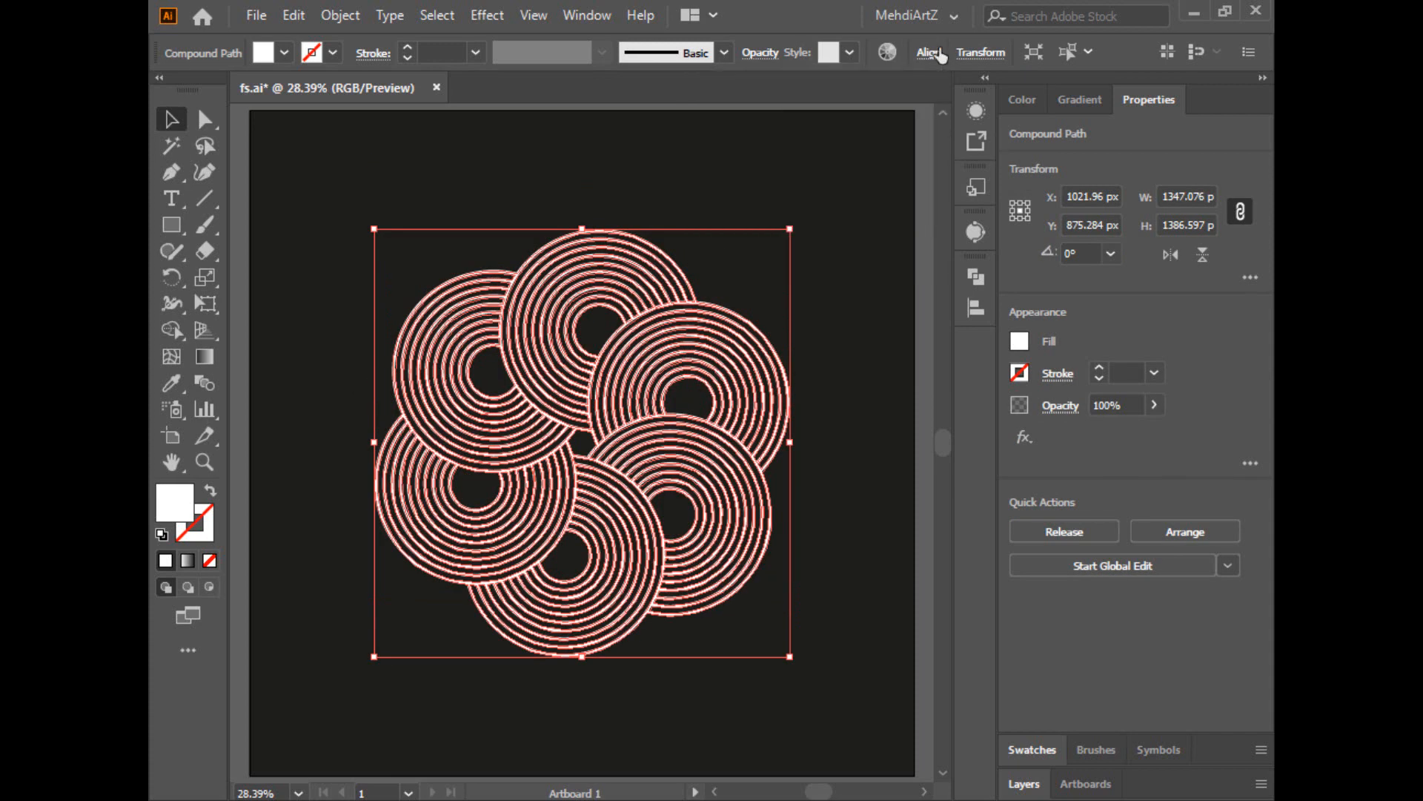
left_click(874, 178)
left_click_drag(462, 685, 424, 692)
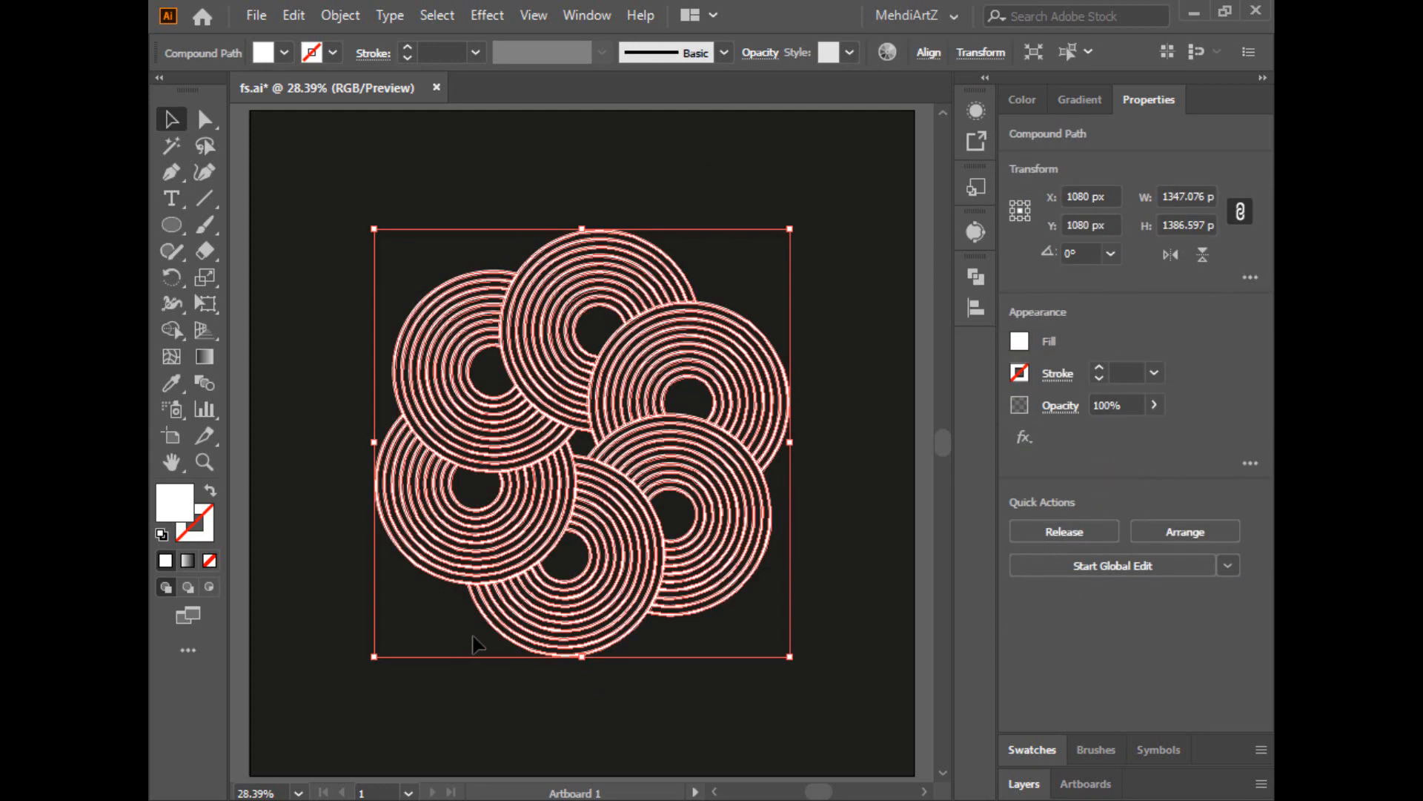
left_click_drag(791, 226, 825, 193)
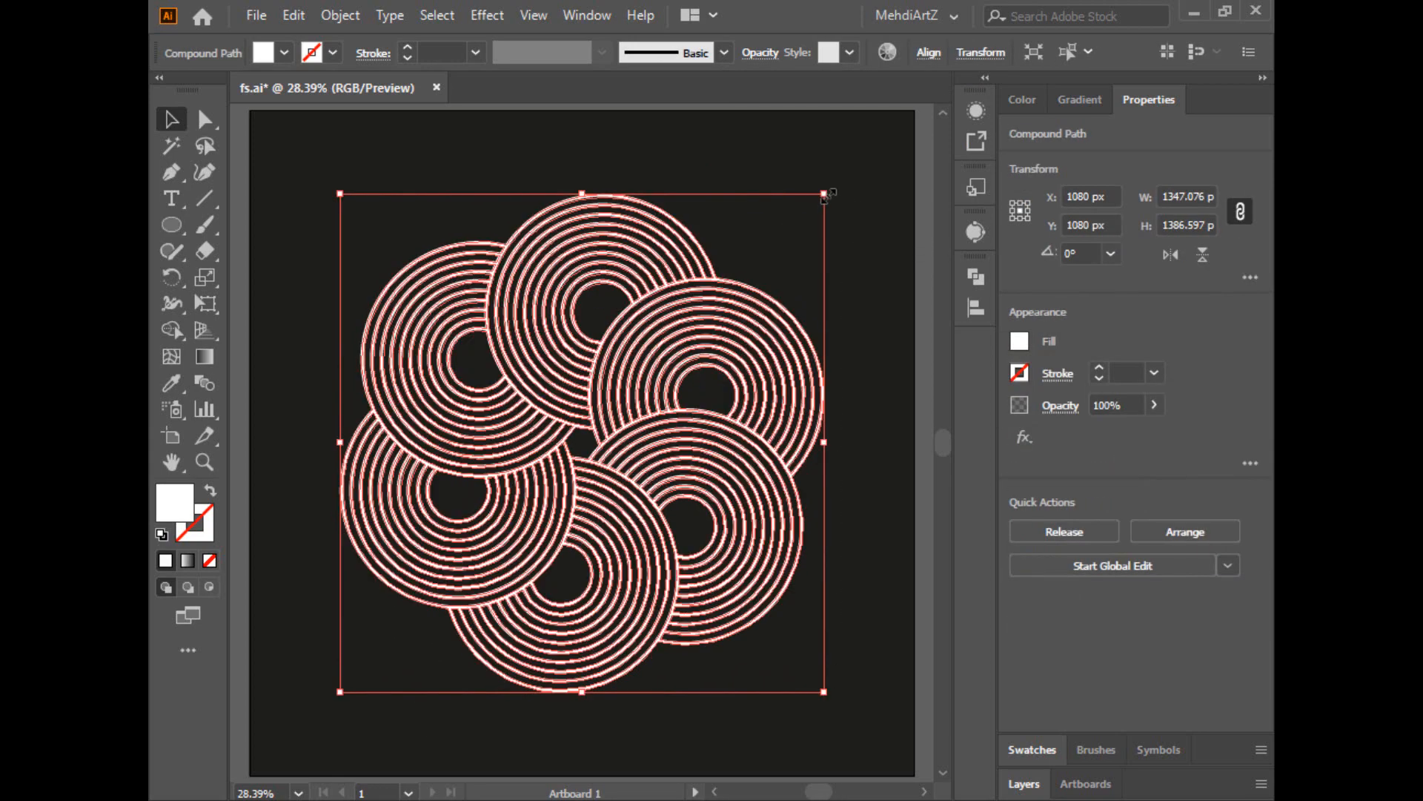
Step: Fill the logo with the Fading Sky gradient preset as a radial gradient
left_click(1092, 101)
left_click(1045, 136)
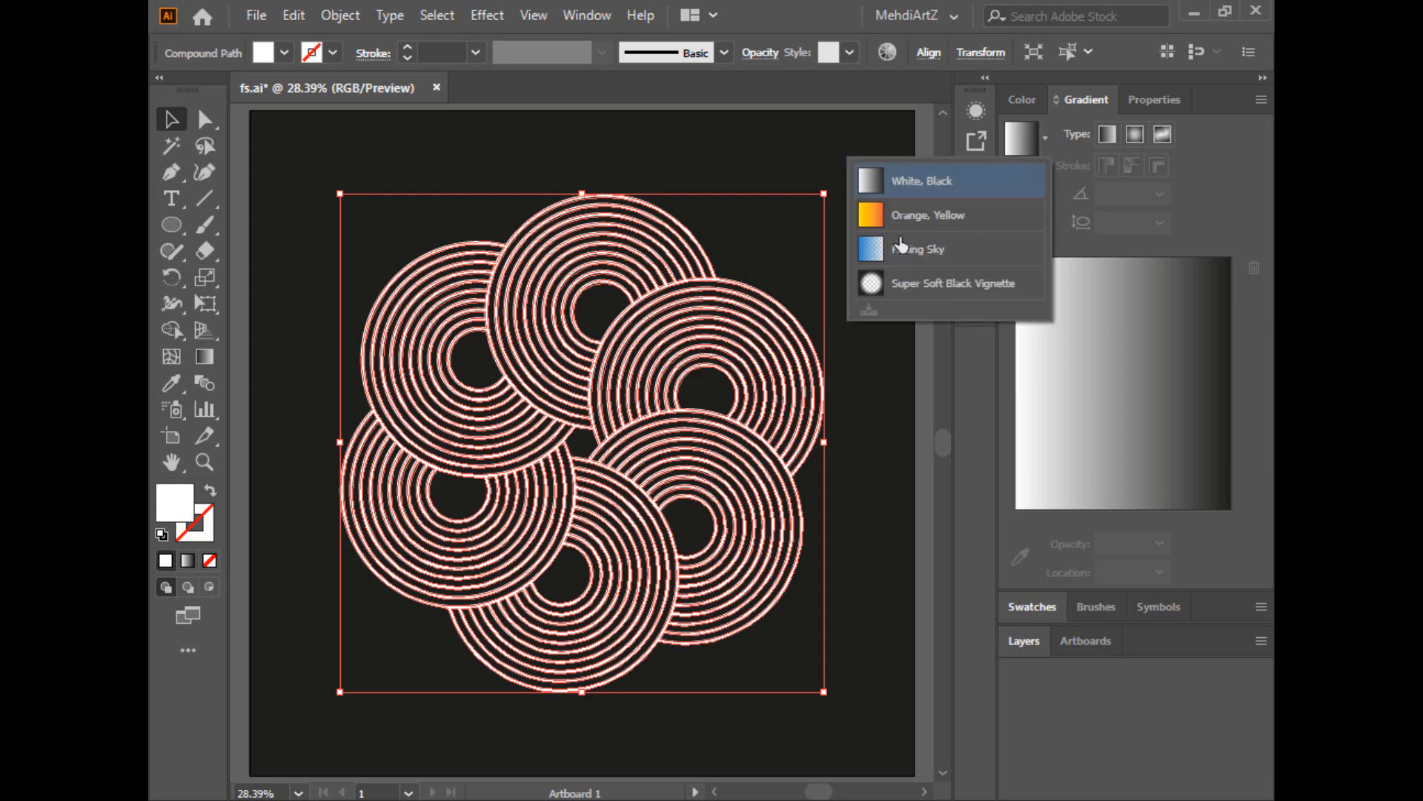
left_click(901, 248)
left_click(895, 200)
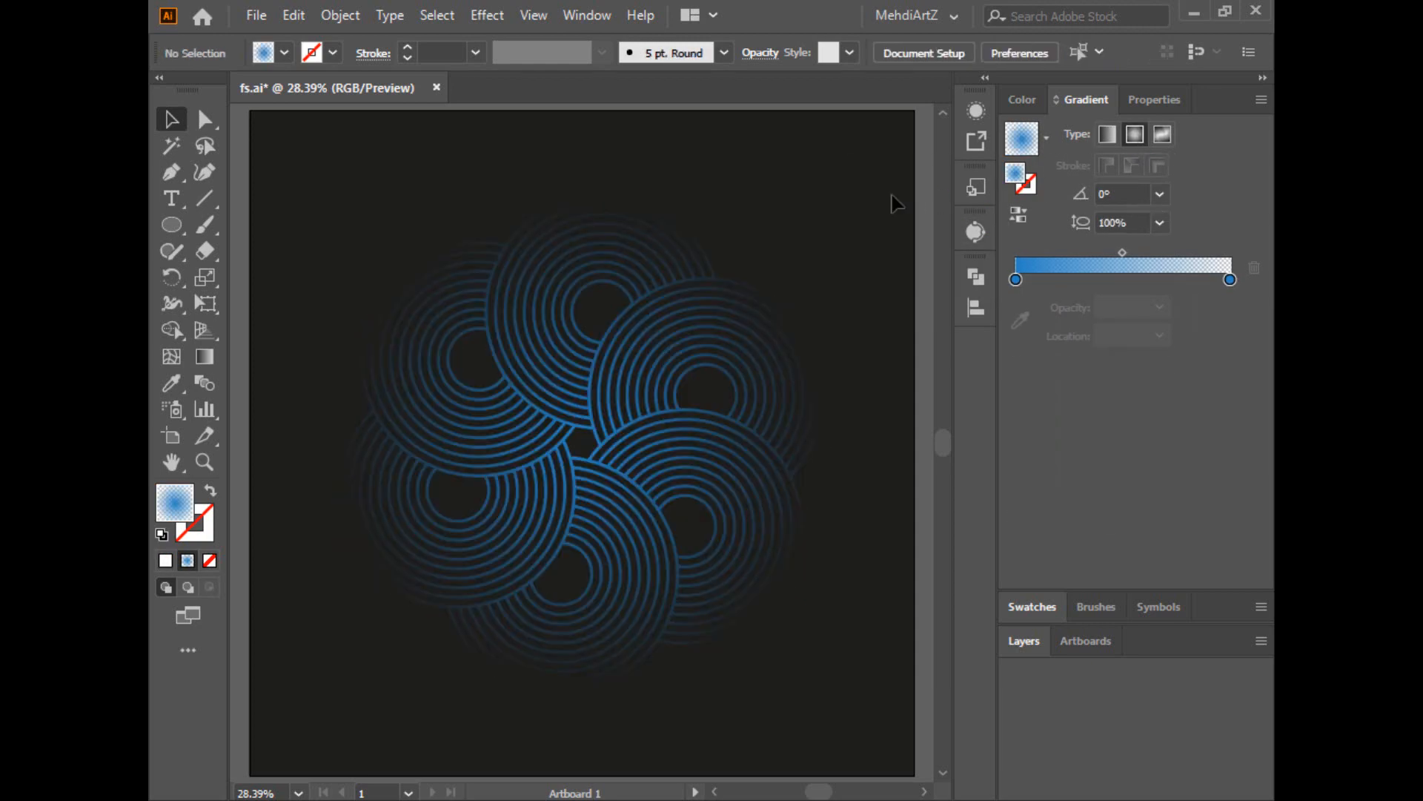